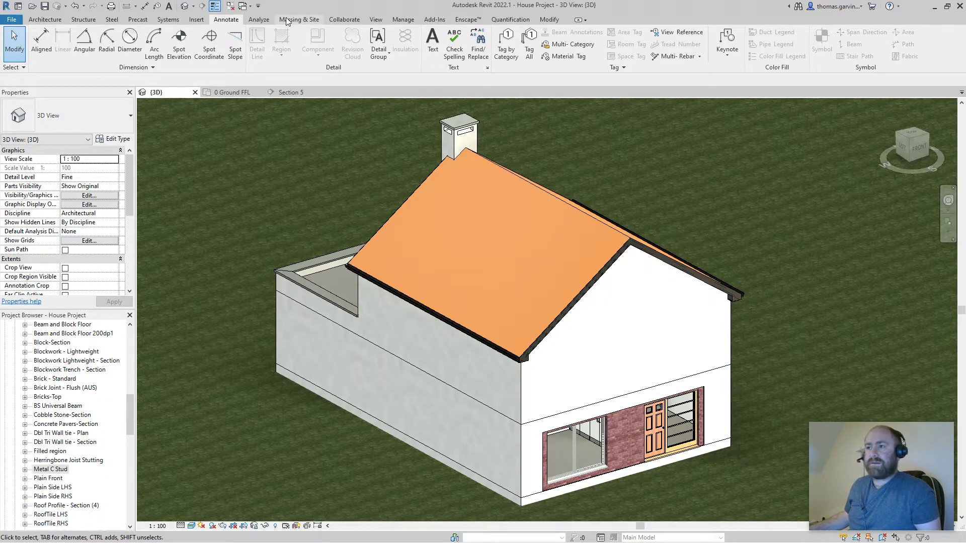
# Open the Section 5 wall section view of the cavity wall and floor junction
pyautogui.click(290, 93)
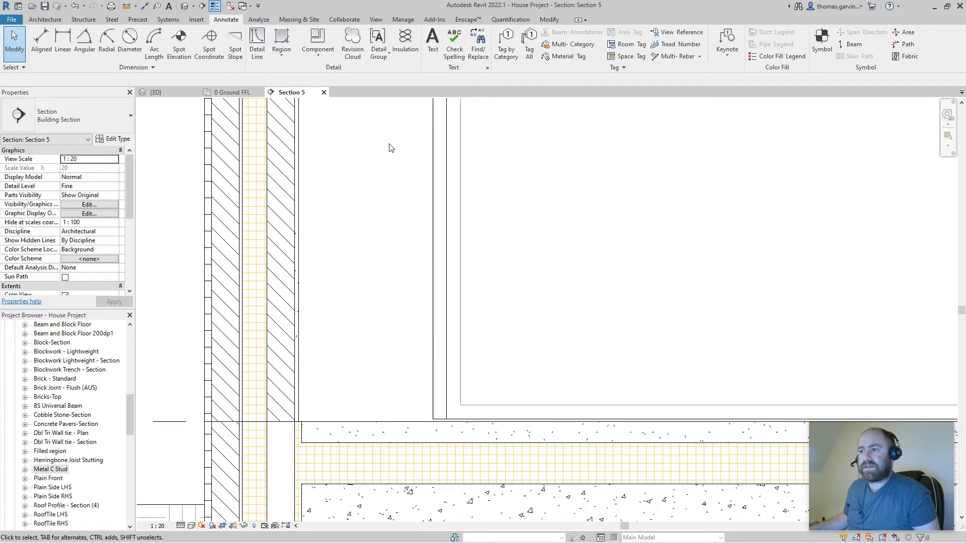
pyautogui.click(323, 43)
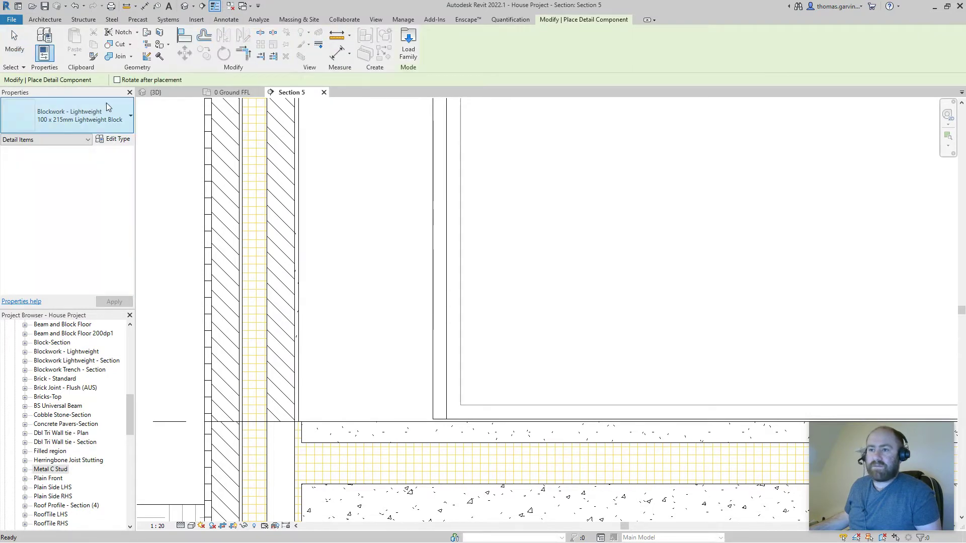
pyautogui.click(93, 121)
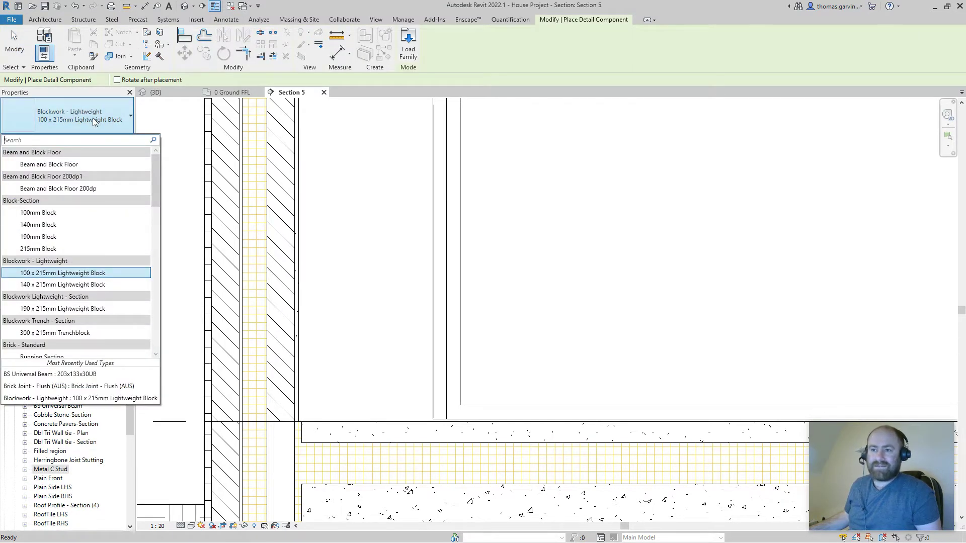
pyautogui.click(87, 275)
pyautogui.scroll(2, 347, 374)
pyautogui.click(349, 379)
pyautogui.scroll(2, 398, 360)
pyautogui.press('Escape')
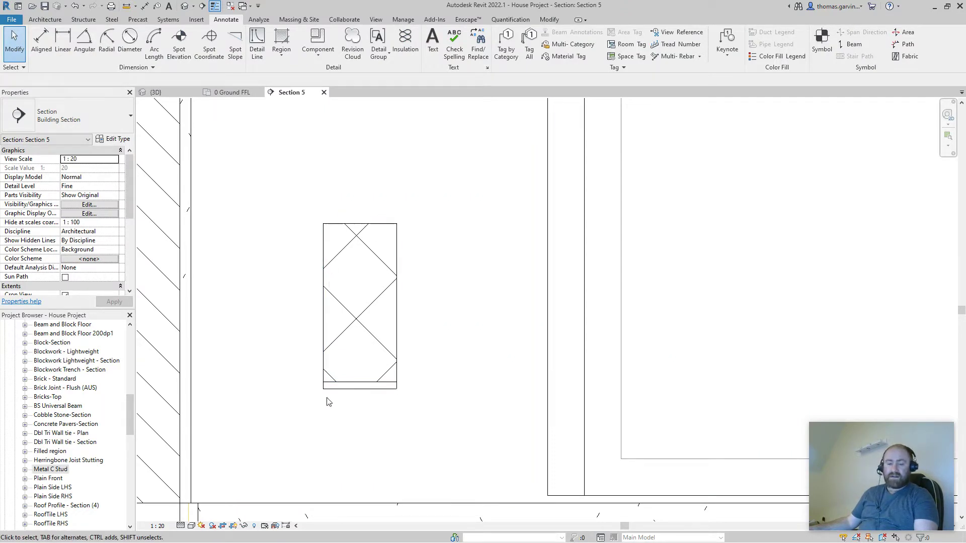
pyautogui.click(397, 322)
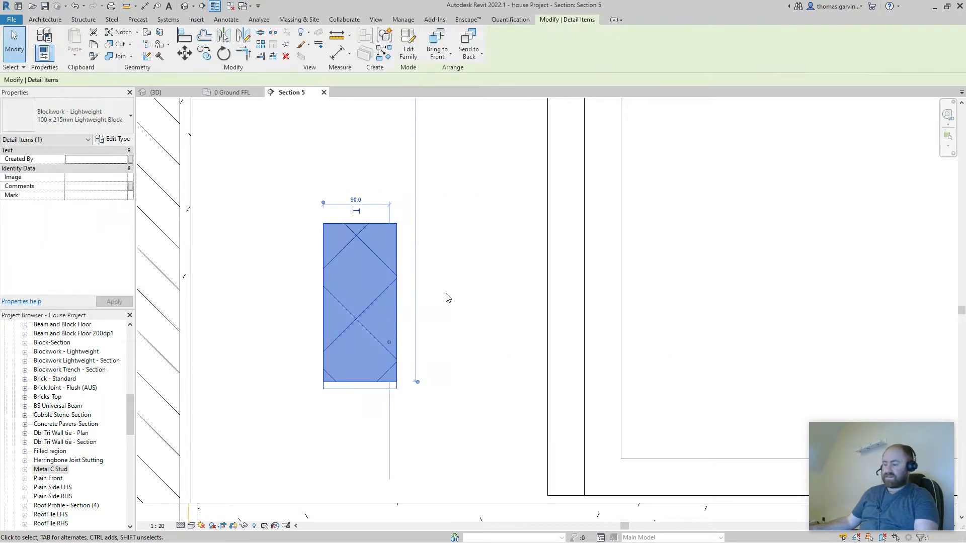
pyautogui.press('Delete')
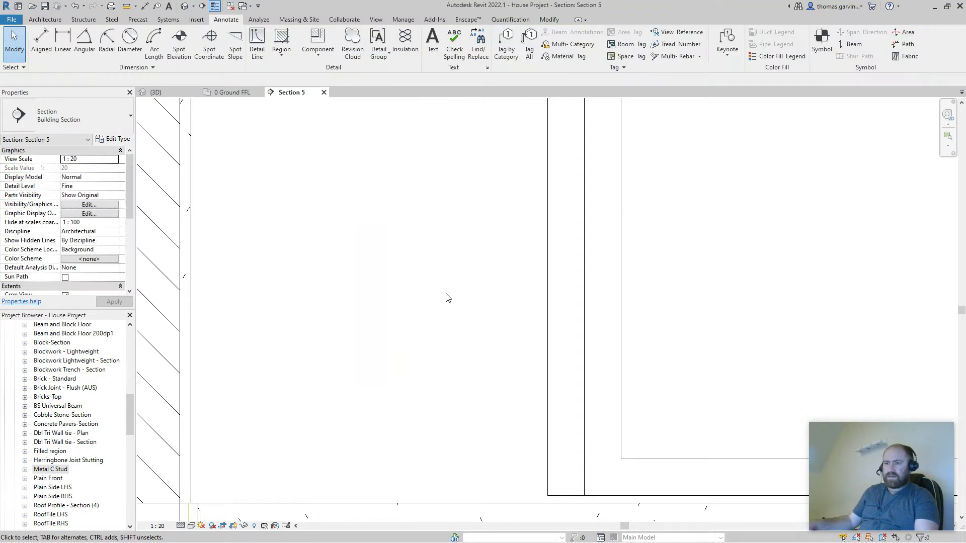
# Create a new family from the Metric Detail Item.rft template
pyautogui.click(11, 20)
pyautogui.moveTo(64, 58)
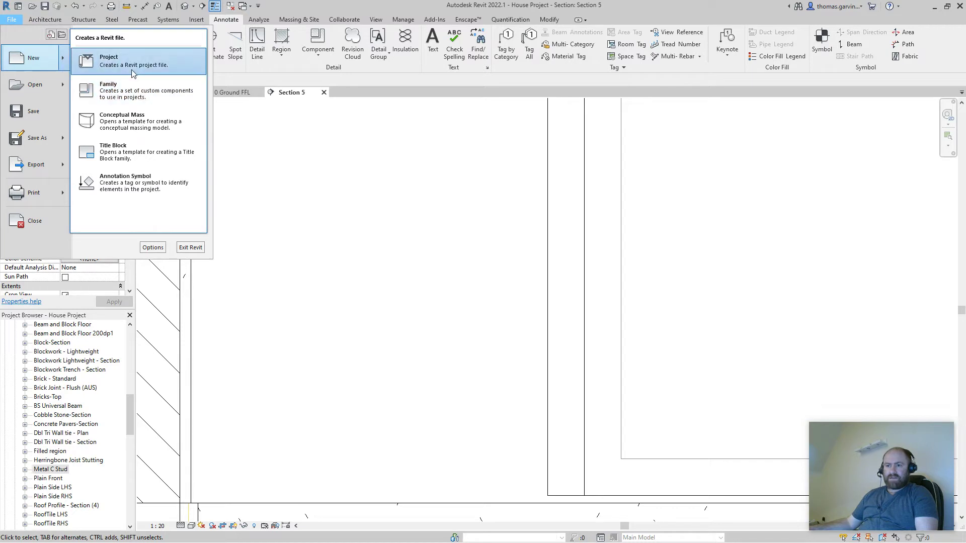
pyautogui.click(127, 95)
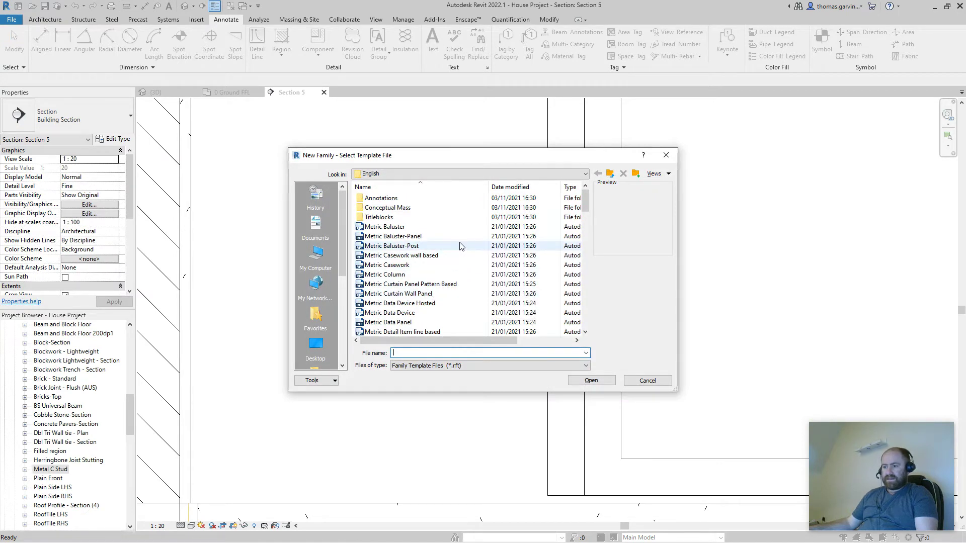
pyautogui.scroll(-1, 459, 246)
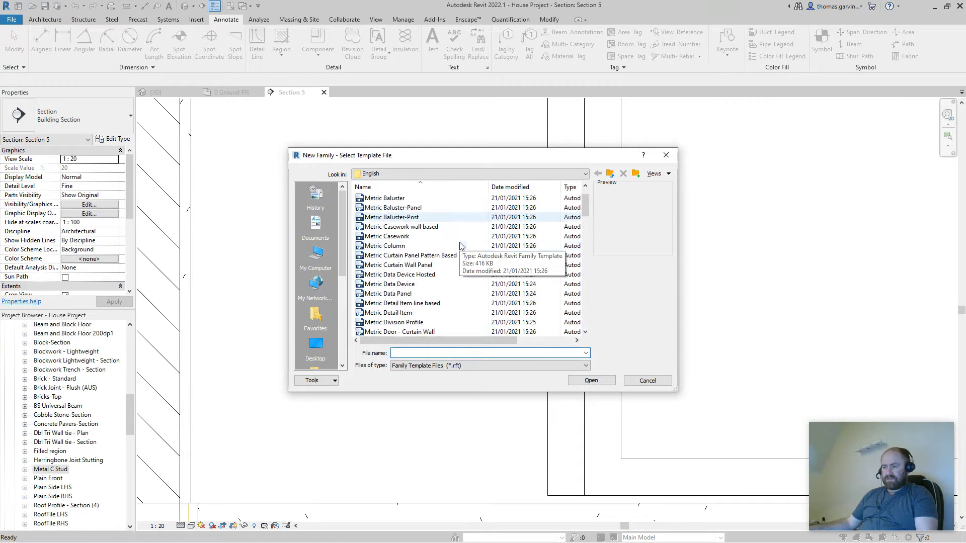
pyautogui.click(408, 314)
pyautogui.click(592, 380)
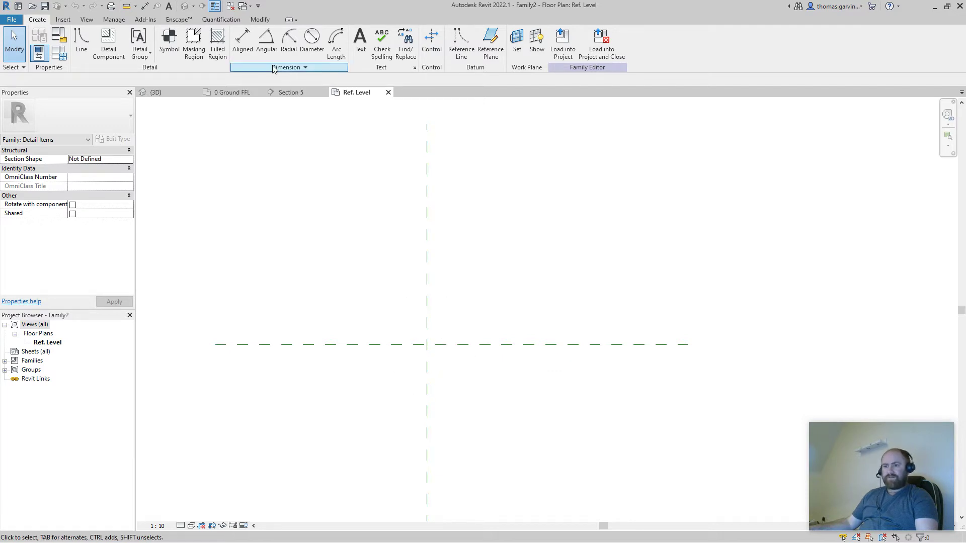
# Start saving as a family and browse to the Dropbox My Revit Families 2022 folder
pyautogui.click(15, 20)
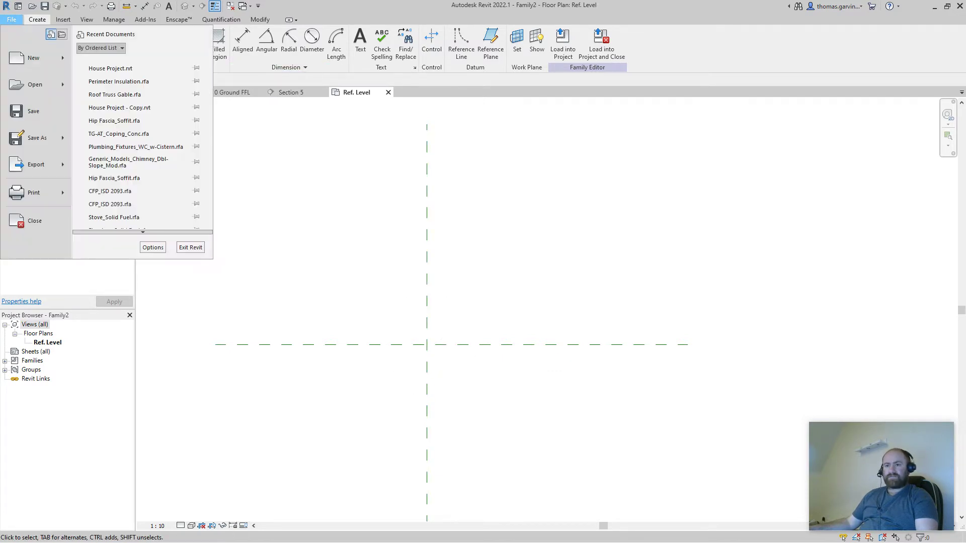
pyautogui.moveTo(38, 138)
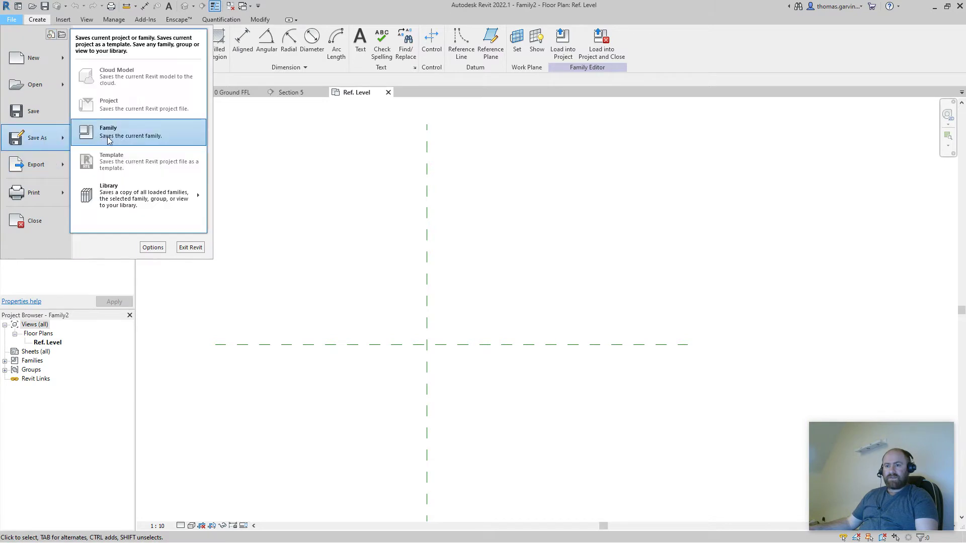
pyautogui.click(134, 134)
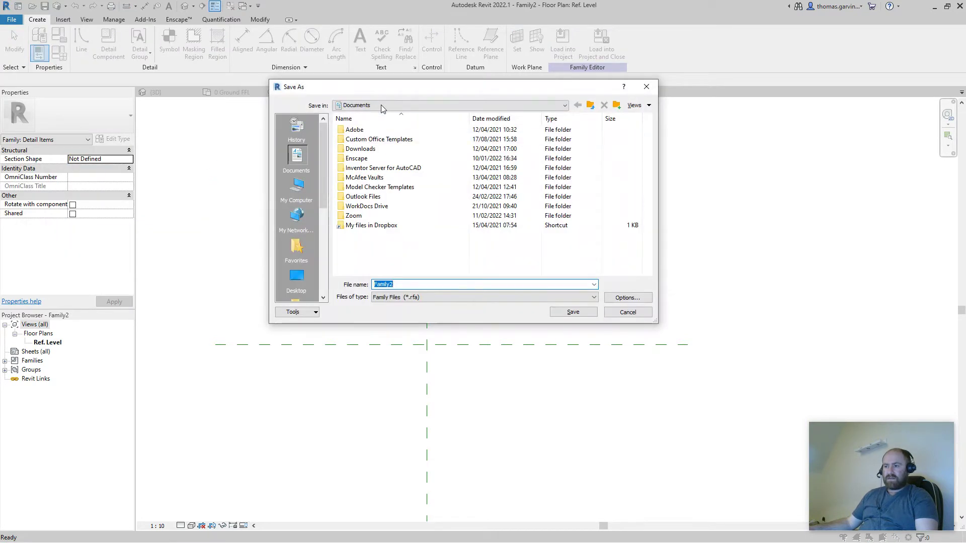
pyautogui.click(382, 106)
pyautogui.click(376, 234)
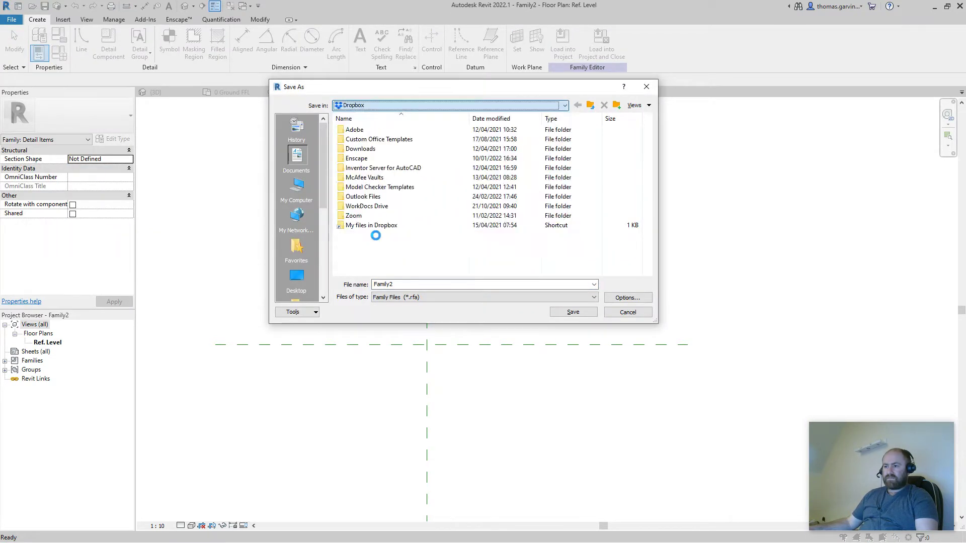
pyautogui.doubleClick(366, 209)
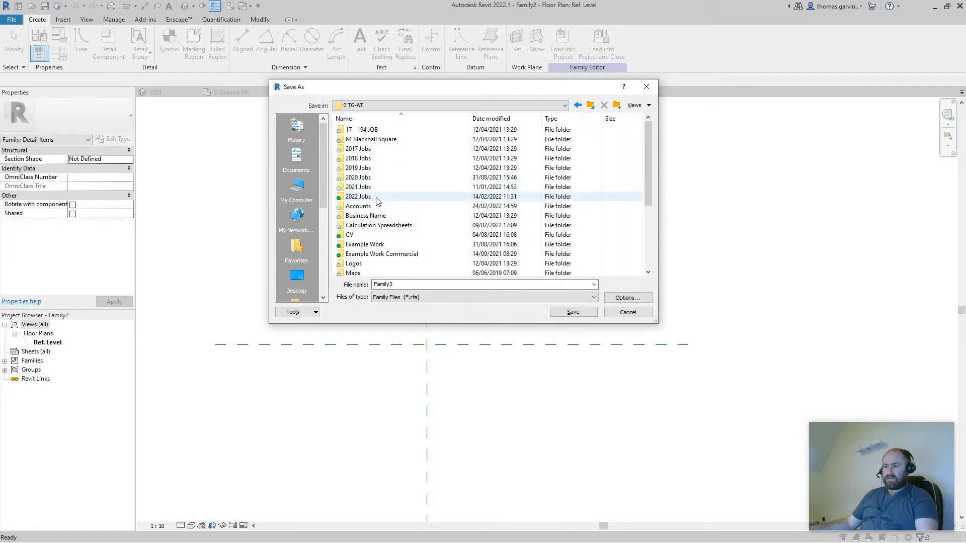
pyautogui.scroll(-1, 377, 206)
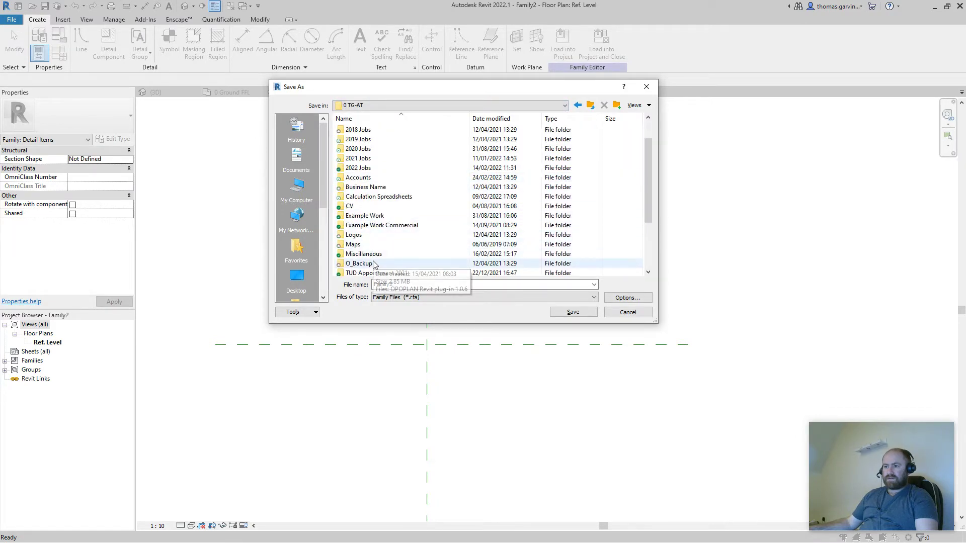
pyautogui.scroll(-1, 372, 256)
pyautogui.scroll(-2, 369, 240)
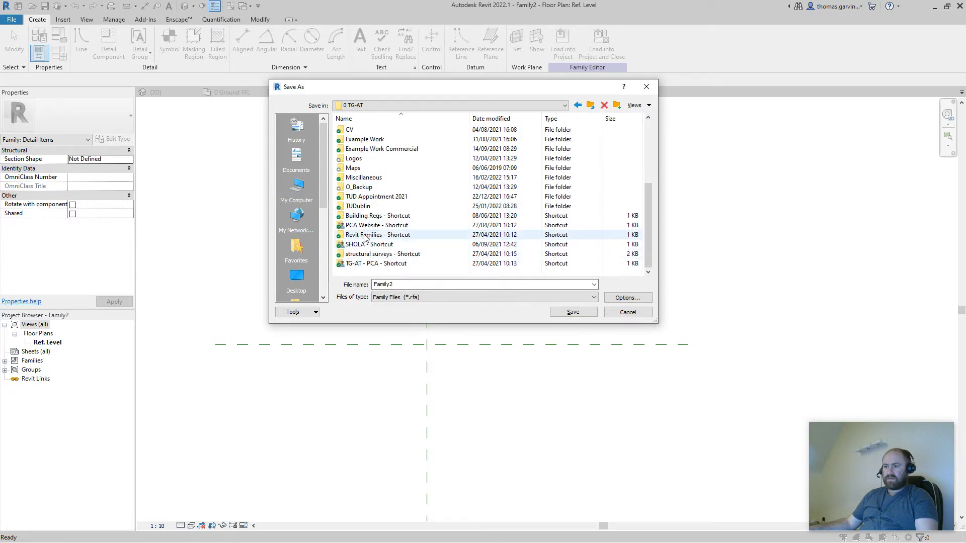
pyautogui.doubleClick(364, 237)
pyautogui.click(407, 207)
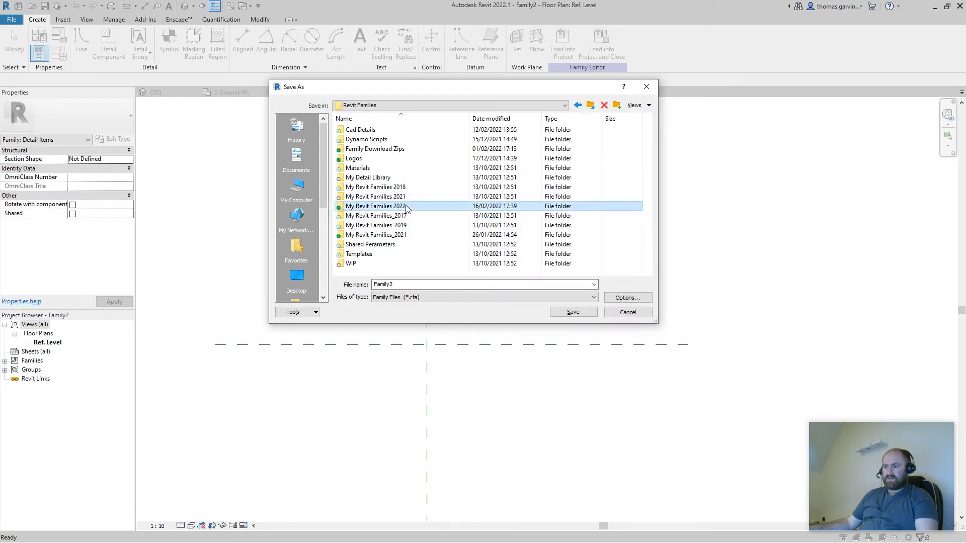
pyautogui.doubleClick(406, 208)
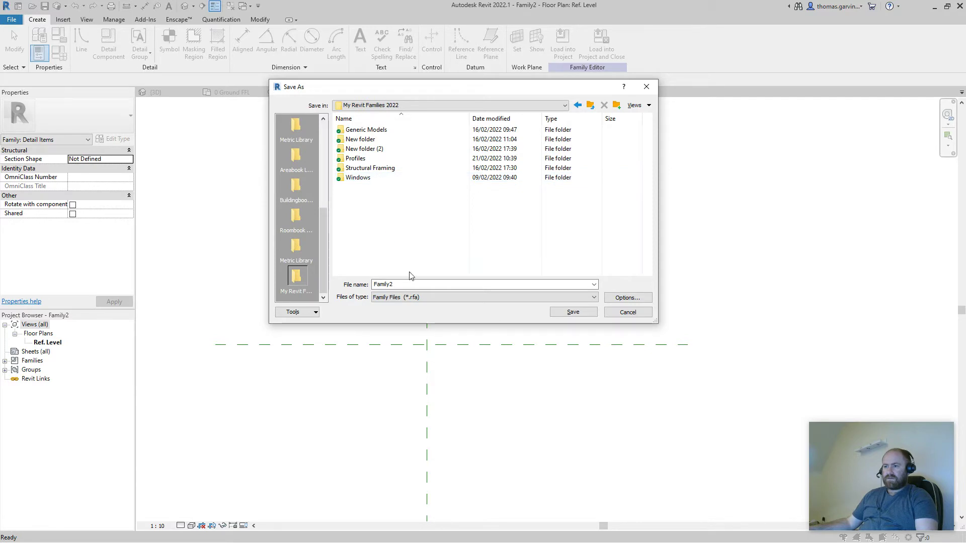
# Create a Detail Items folder with a Masonry subfolder inside it
pyautogui.rightClick(385, 209)
pyautogui.moveTo(460, 430)
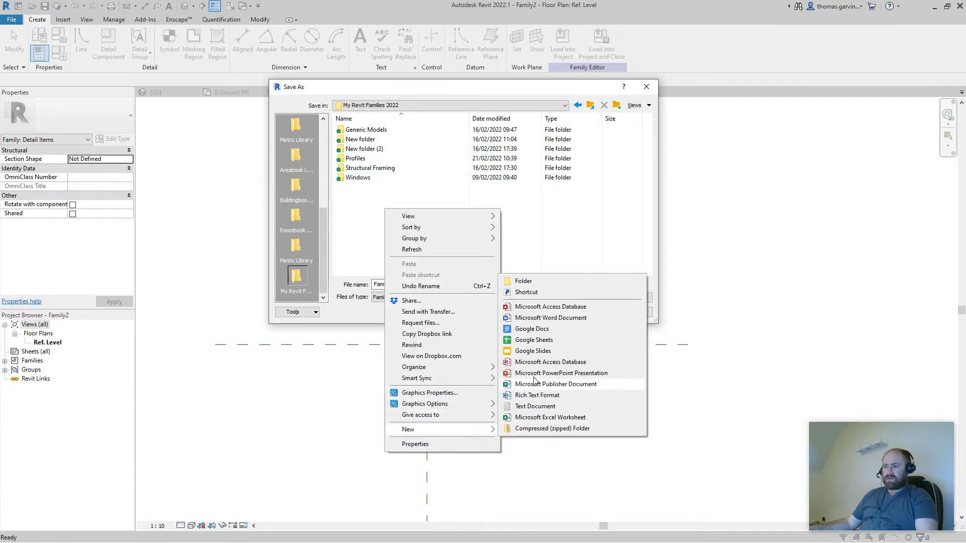
pyautogui.click(526, 284)
pyautogui.write('Detail Items')
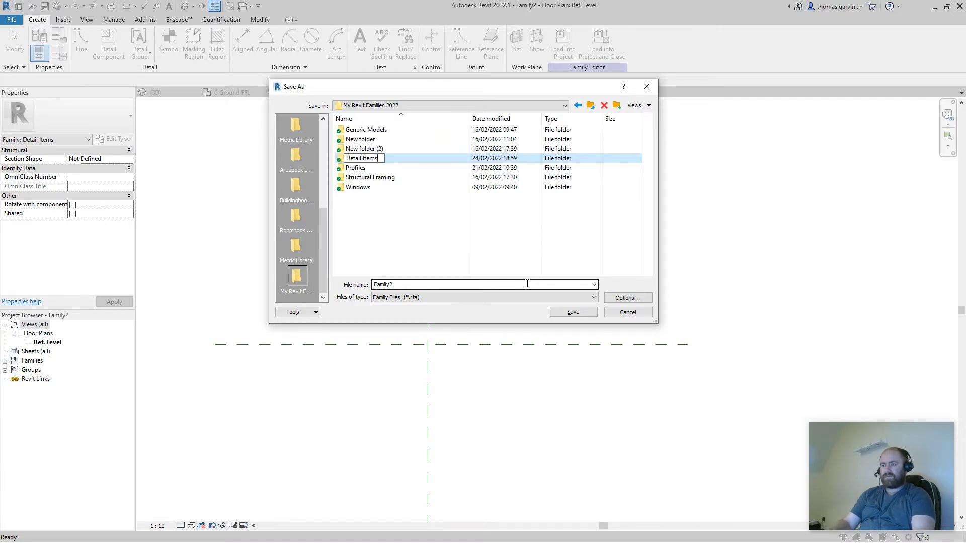
pyautogui.press('Return')
pyautogui.press('Return')
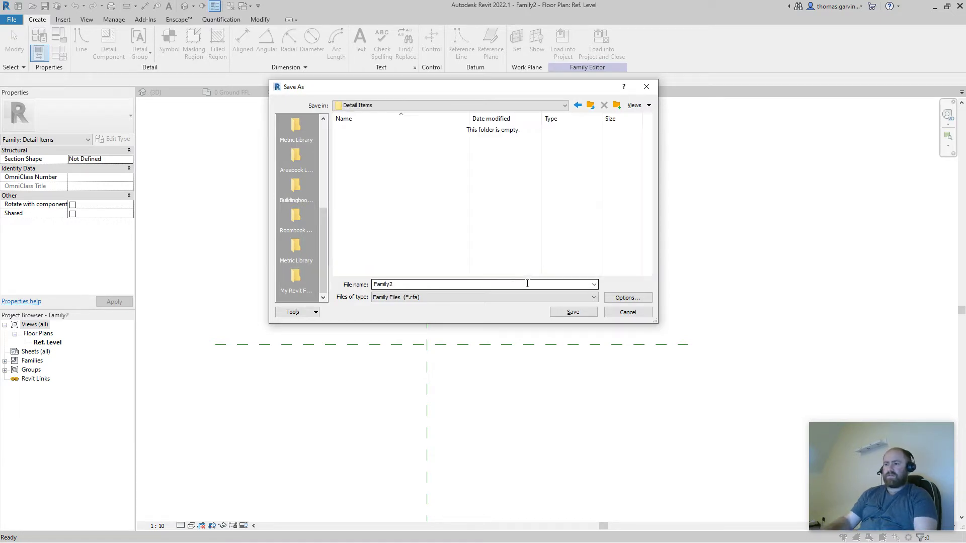
pyautogui.rightClick(380, 175)
pyautogui.moveTo(442, 395)
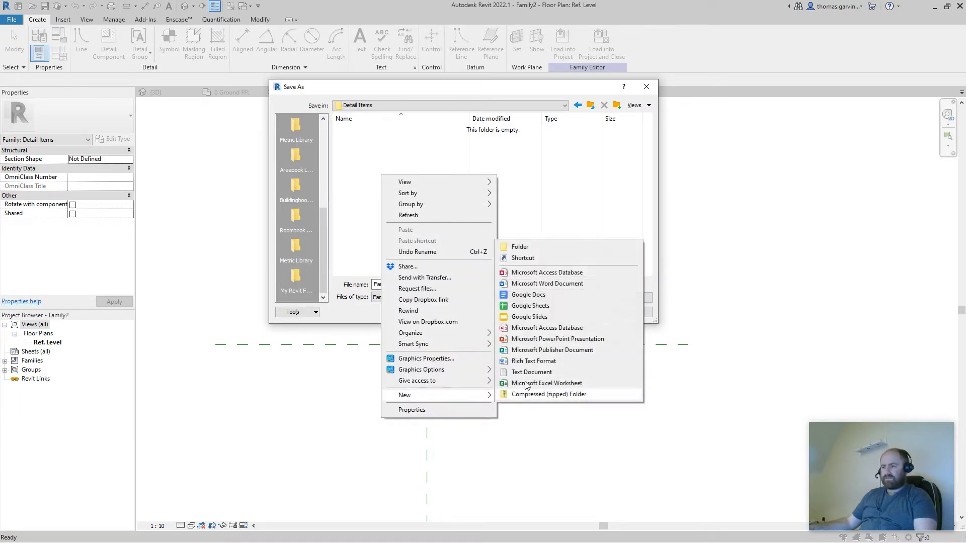
pyautogui.click(518, 246)
pyautogui.write('Masonr')
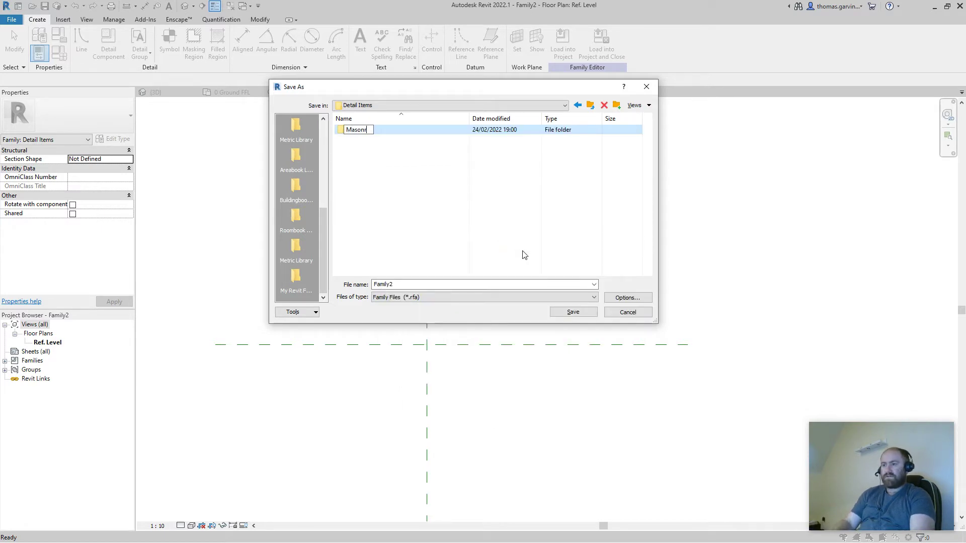
pyautogui.write('y')
pyautogui.press('Return')
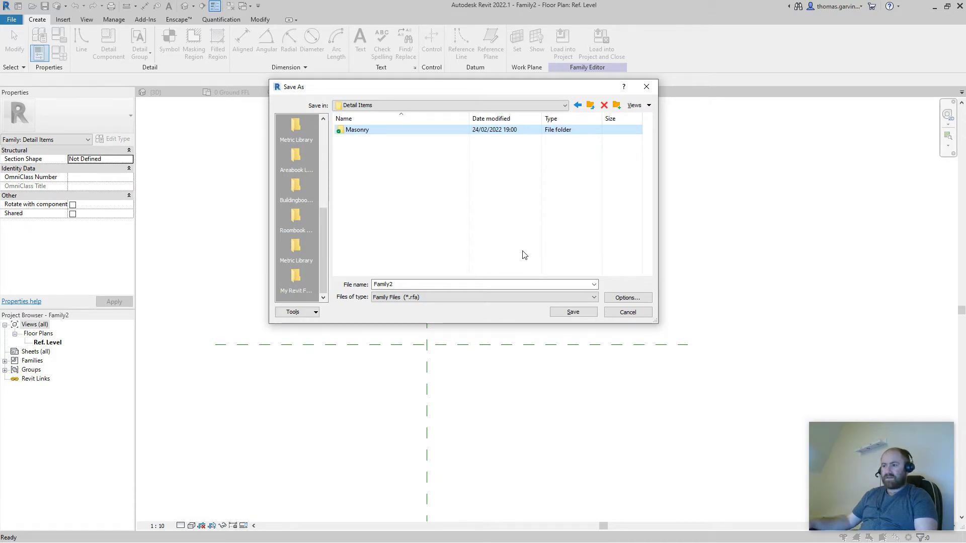
# Save the family as My Concrete Block in the Masonry folder
pyautogui.doubleClick(401, 131)
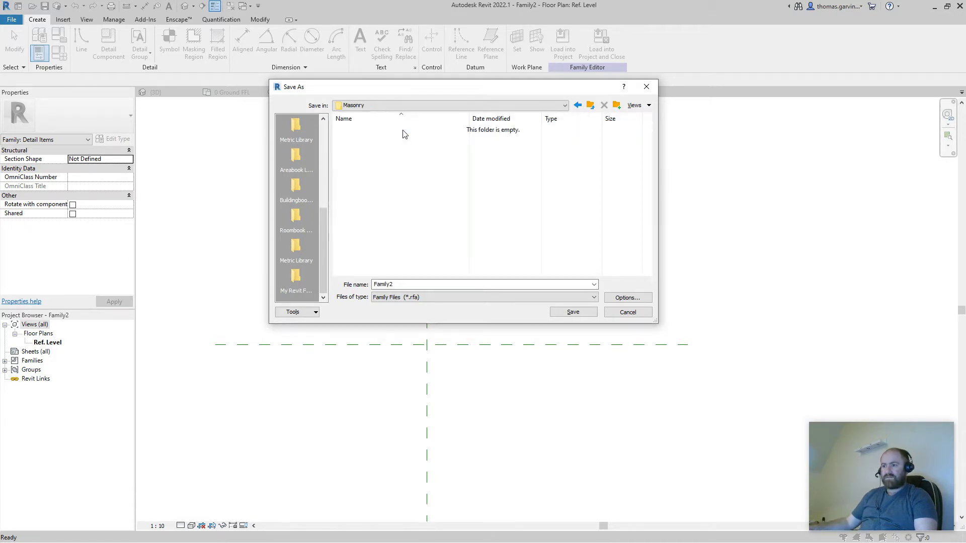
pyautogui.doubleClick(422, 284)
pyautogui.write('My')
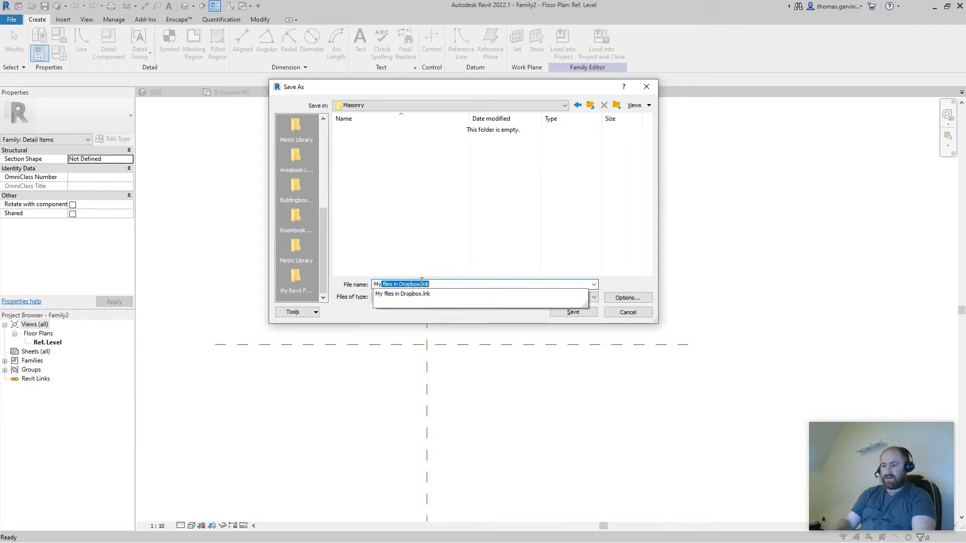
pyautogui.write(' Concrete ')
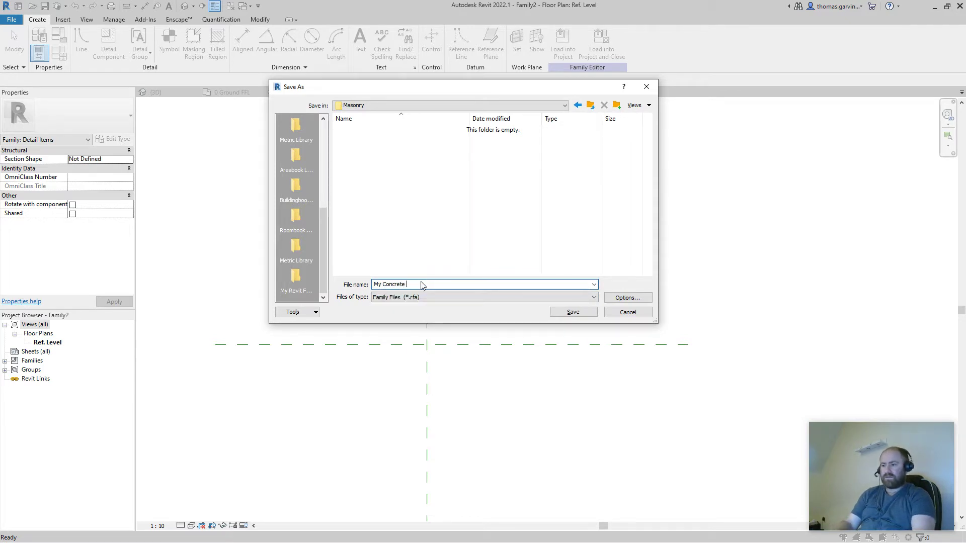
pyautogui.write('Block')
pyautogui.press('Return')
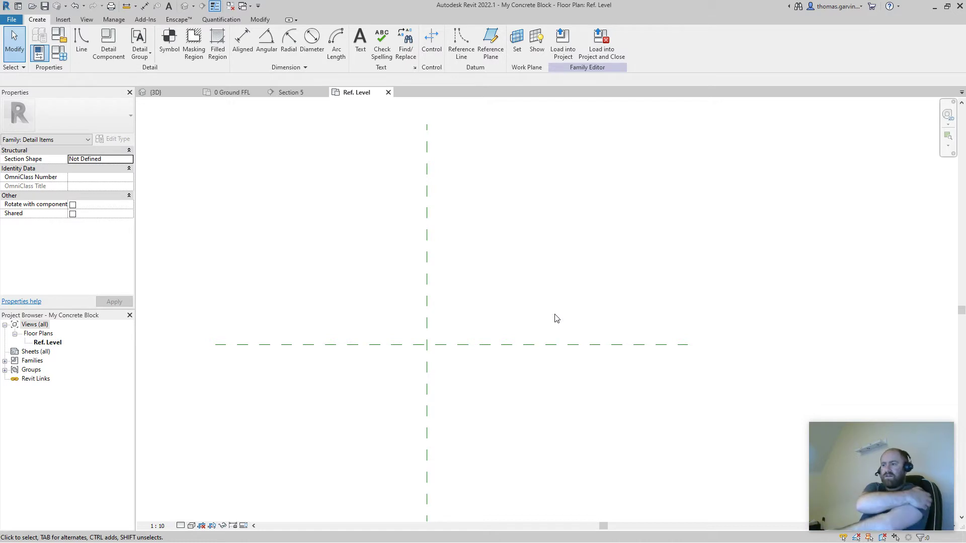
# Draw reference planes: a top horizontal, a right vertical, and a horizontal just above the lower plane
pyautogui.click(40, 23)
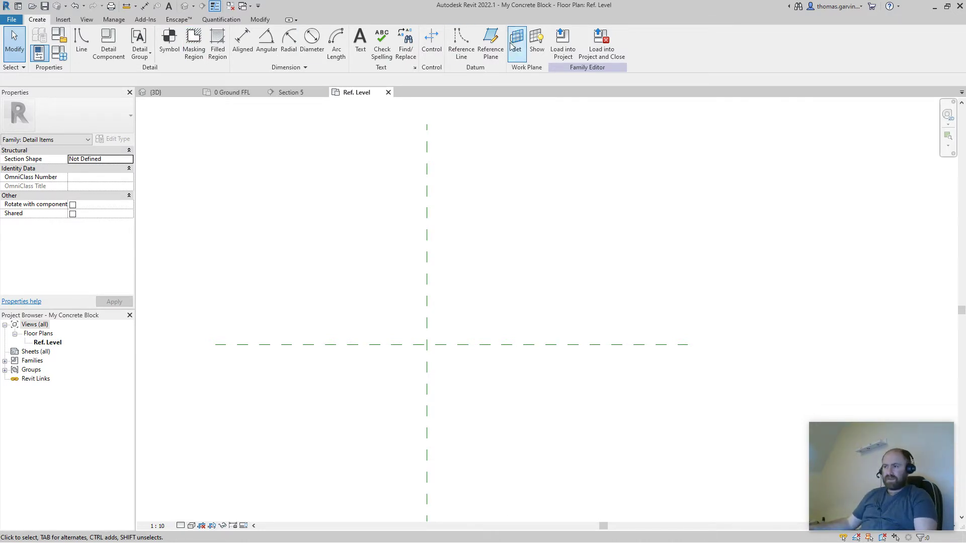
pyautogui.click(491, 45)
pyautogui.click(339, 205)
pyautogui.click(555, 205)
pyautogui.click(508, 161)
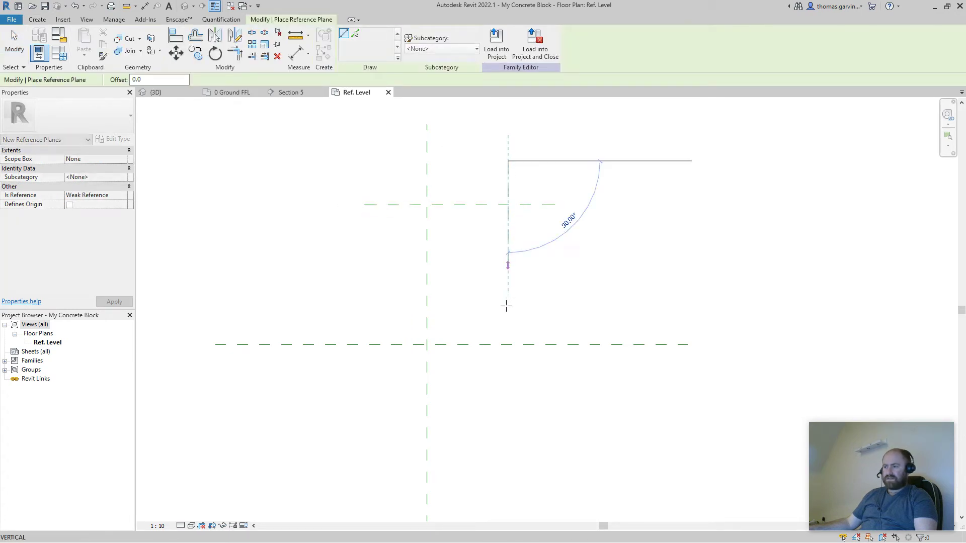
pyautogui.click(509, 397)
pyautogui.click(339, 330)
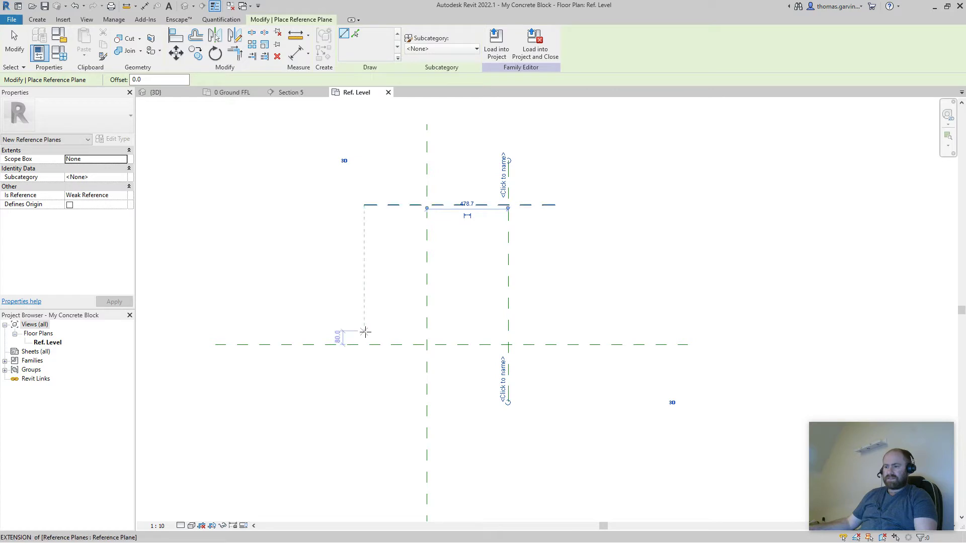
pyautogui.click(554, 331)
pyautogui.press('Escape')
pyautogui.press('Escape')
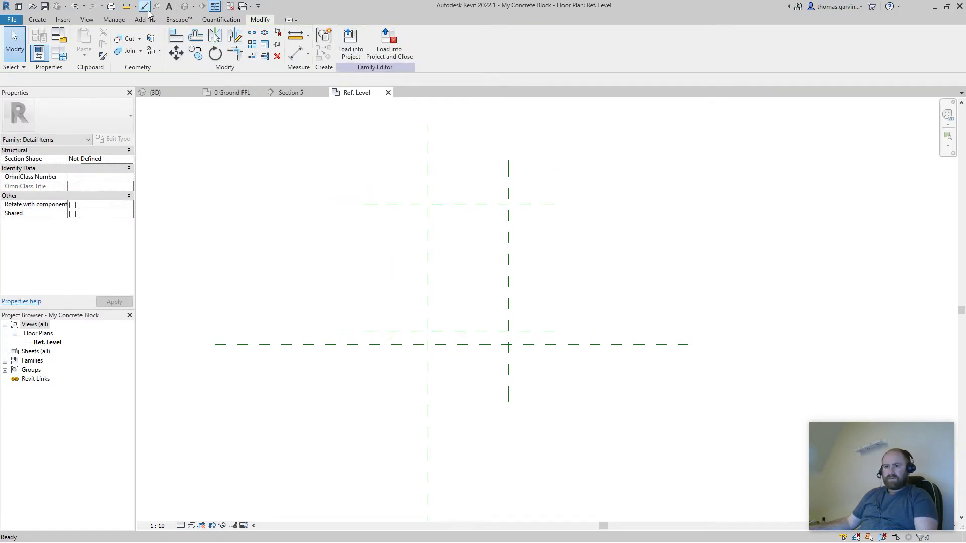
# Dimension the 80 gap between the lower planes and label it with instance parameter Mortar Height
pyautogui.click(144, 6)
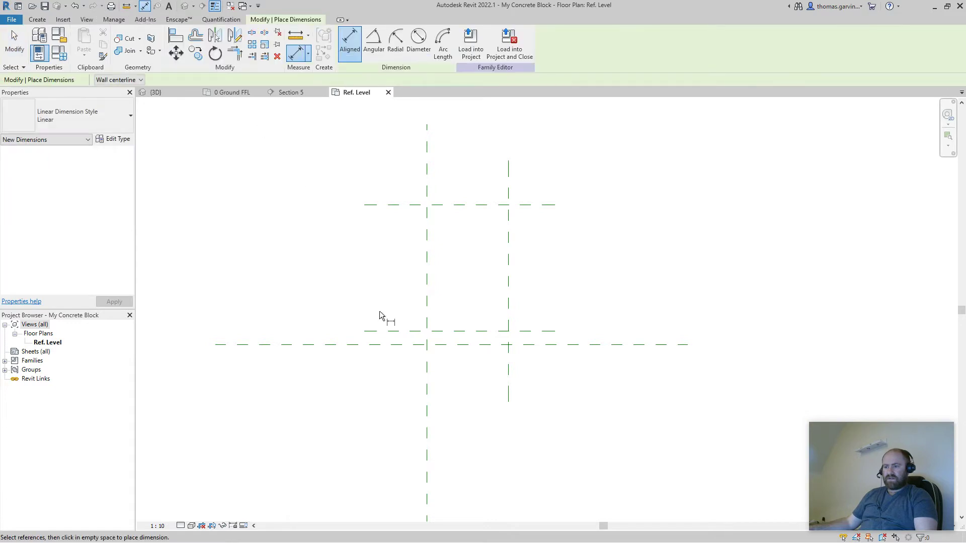
pyautogui.click(388, 332)
pyautogui.click(388, 345)
pyautogui.click(320, 387)
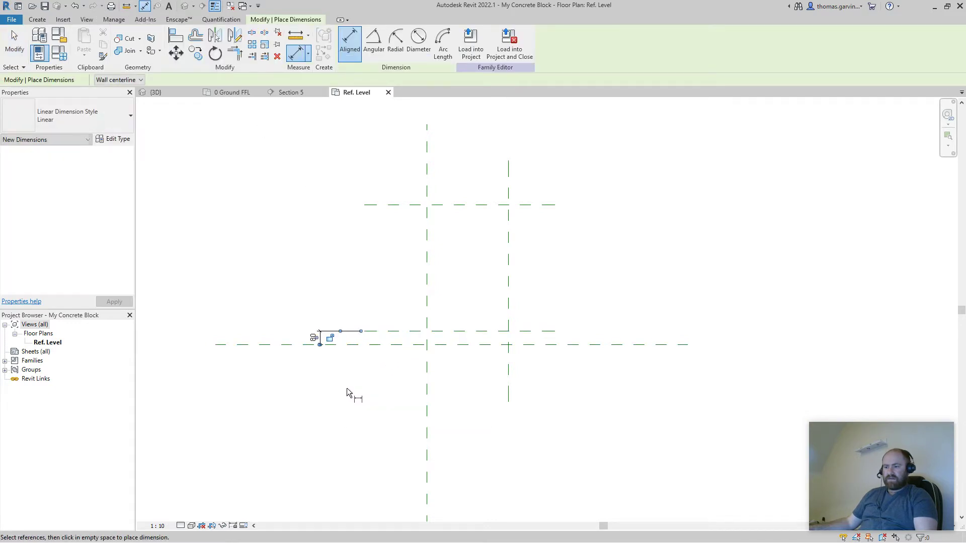
pyautogui.press('Escape')
pyautogui.click(318, 338)
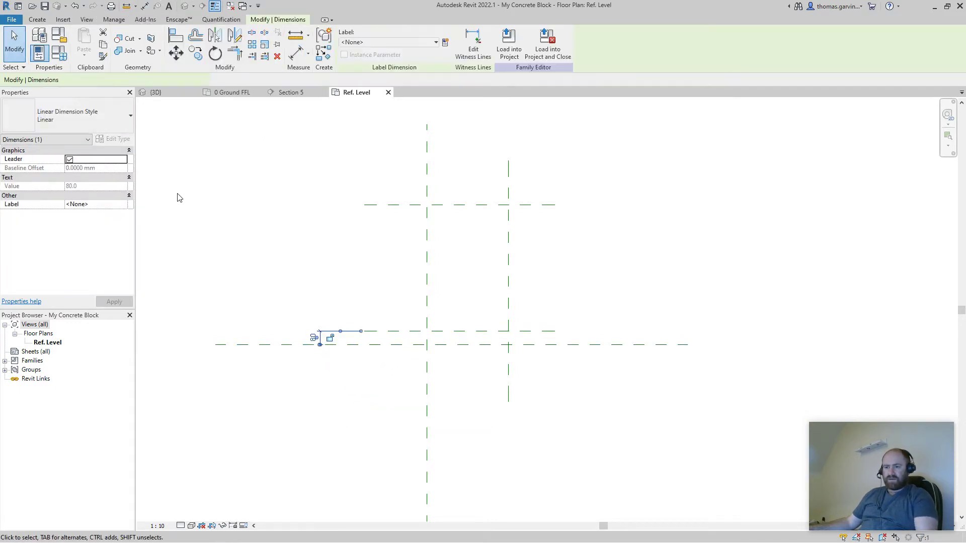
pyautogui.click(445, 43)
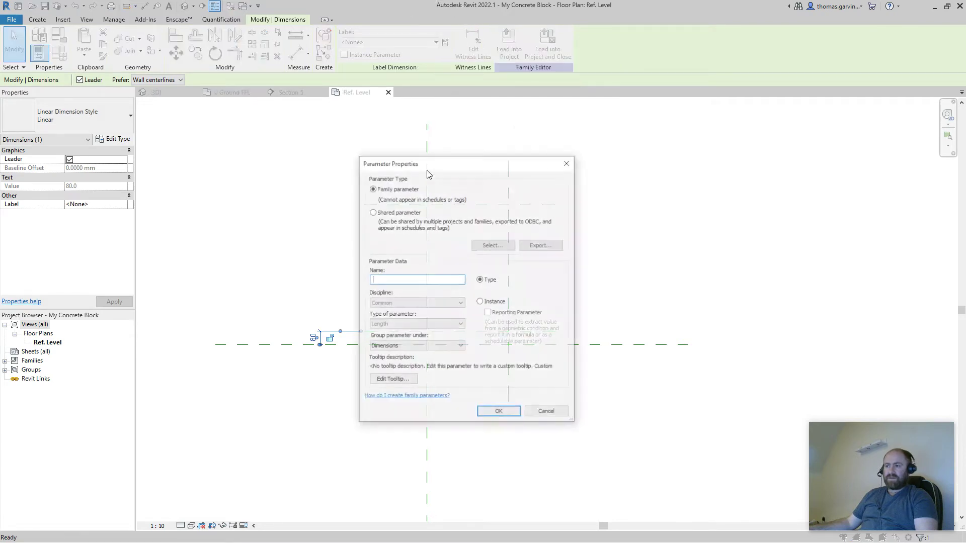
pyautogui.write('Mort')
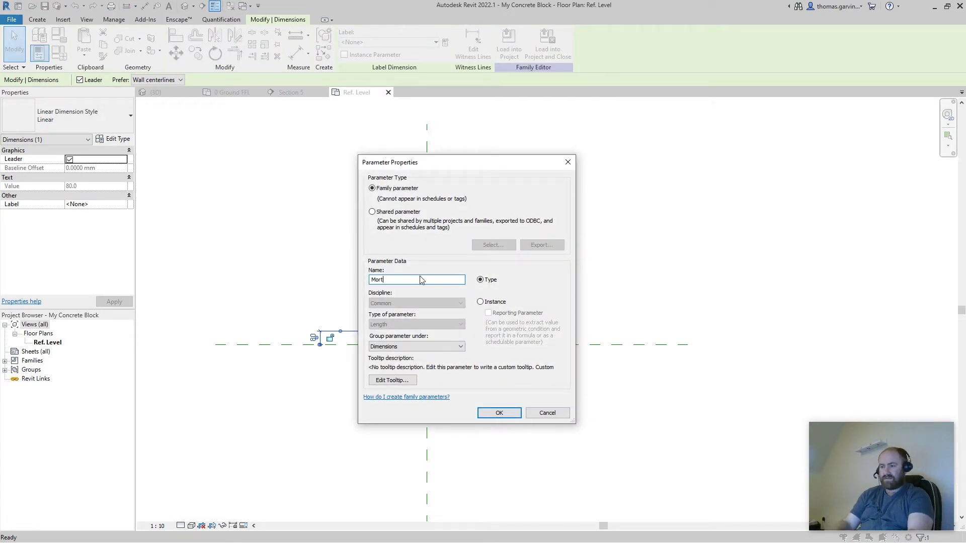
pyautogui.write('ar Height')
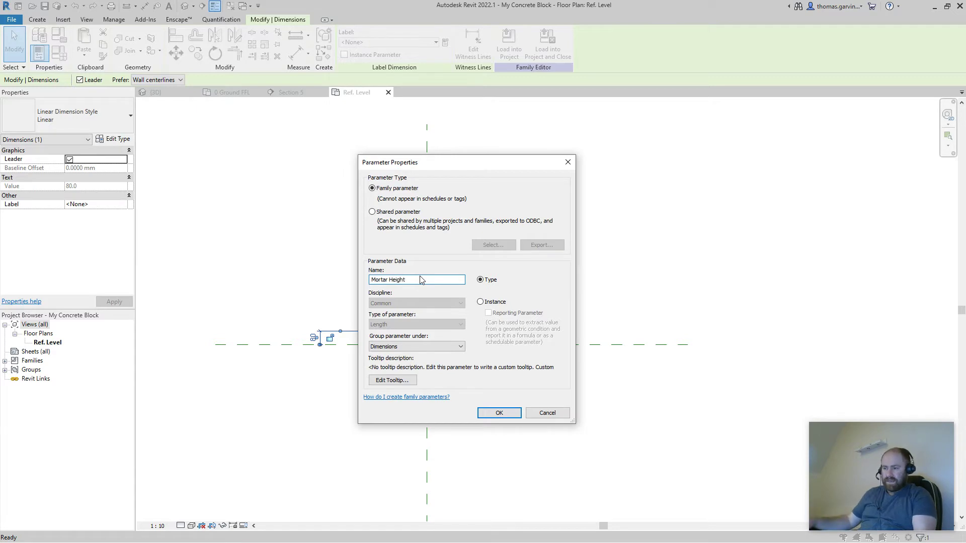
pyautogui.click(496, 303)
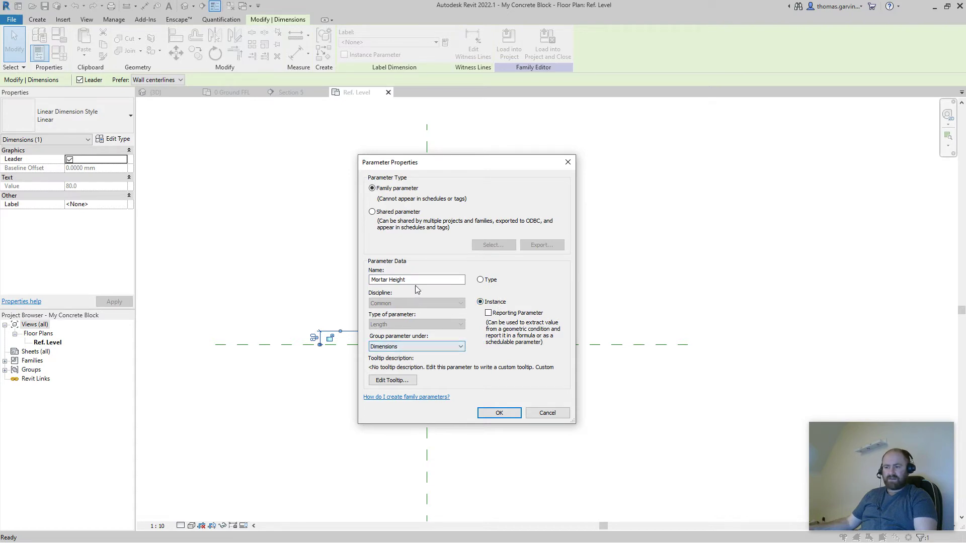
pyautogui.click(499, 414)
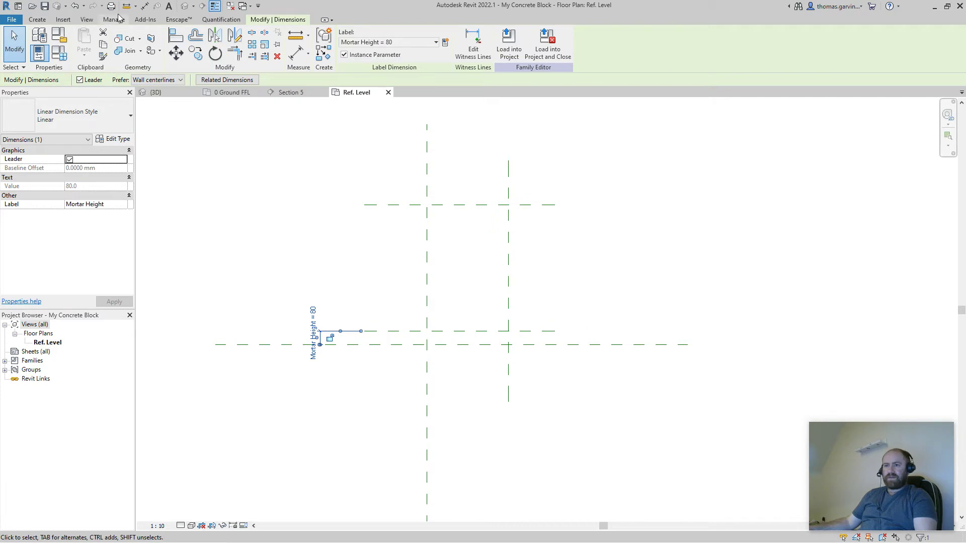
pyautogui.click(145, 7)
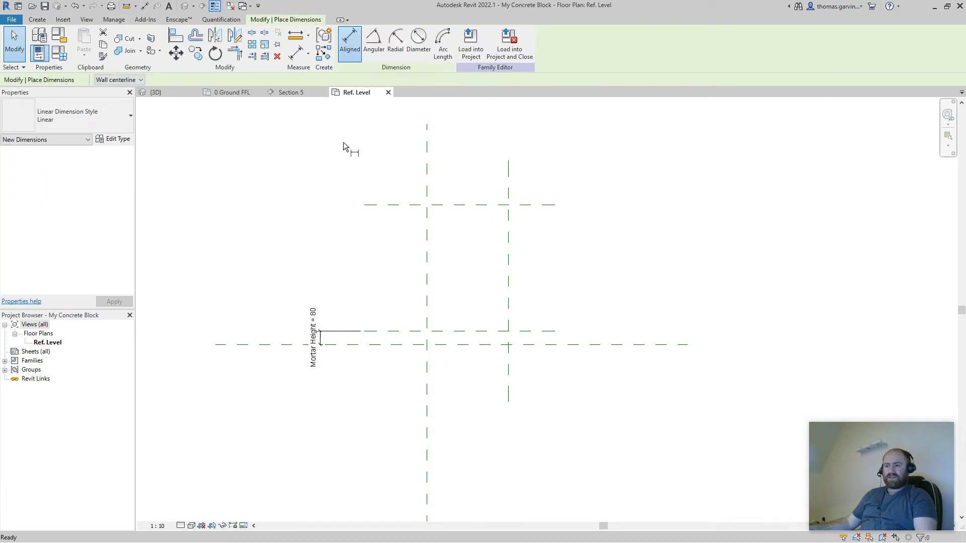
# Dimension the 741 height from the middle to the top plane as instance parameter Block Height
pyautogui.click(399, 330)
pyautogui.click(391, 205)
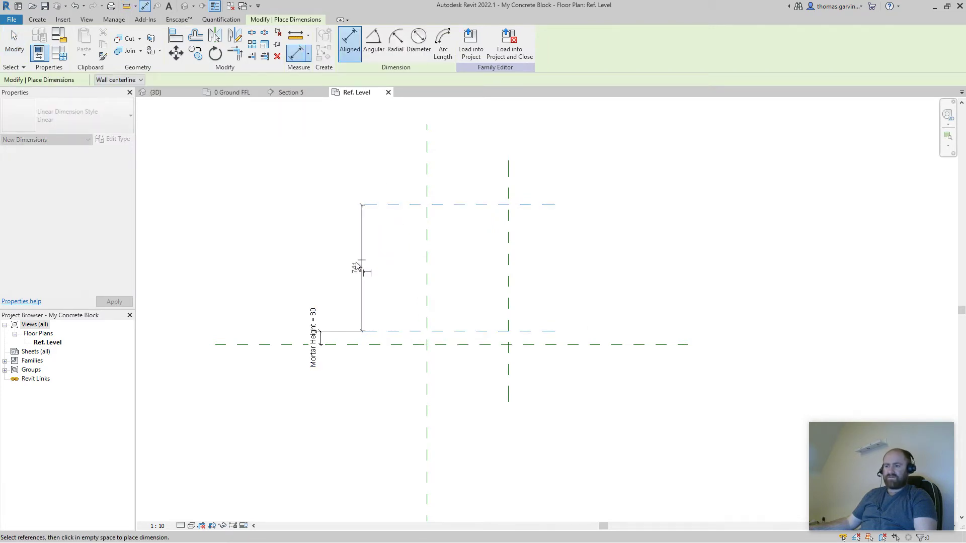
pyautogui.click(320, 270)
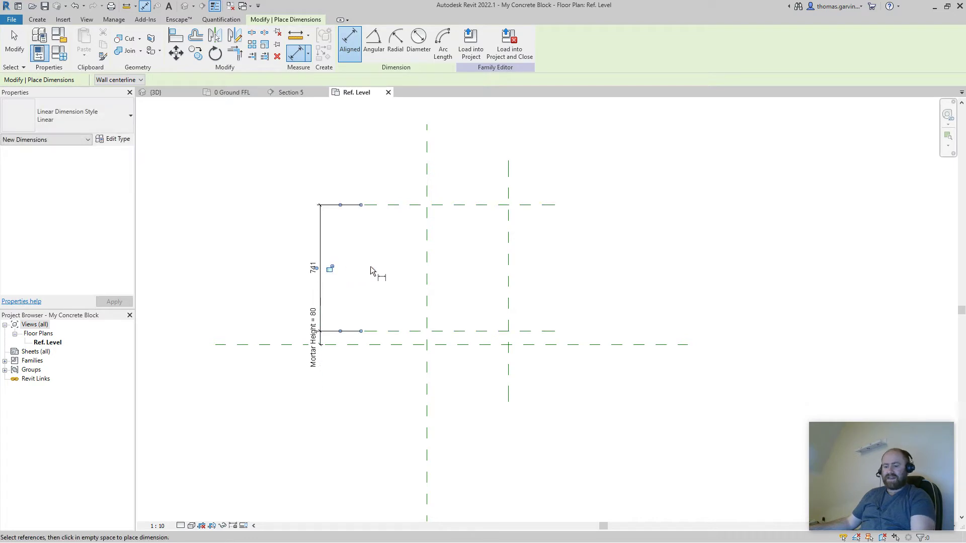
pyautogui.press('Escape')
pyautogui.press('Escape')
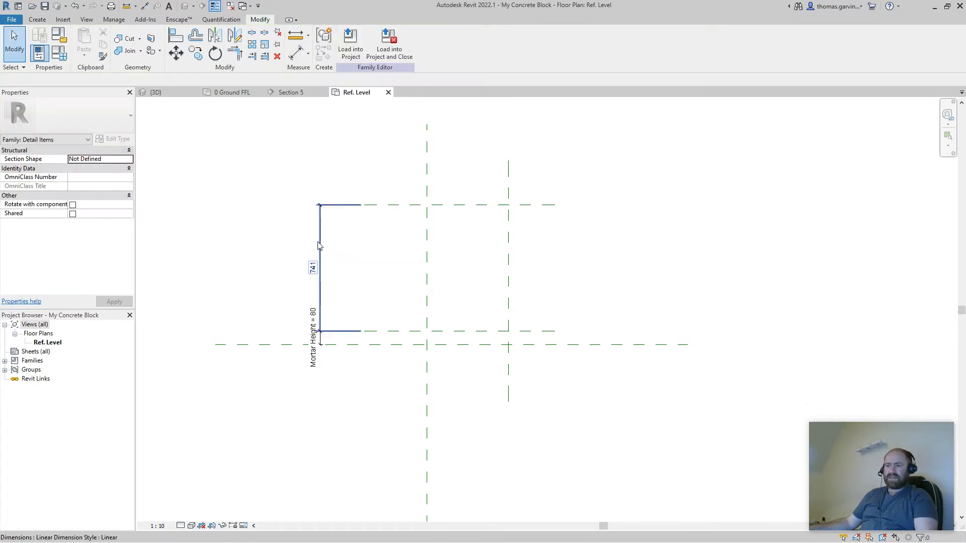
pyautogui.click(319, 248)
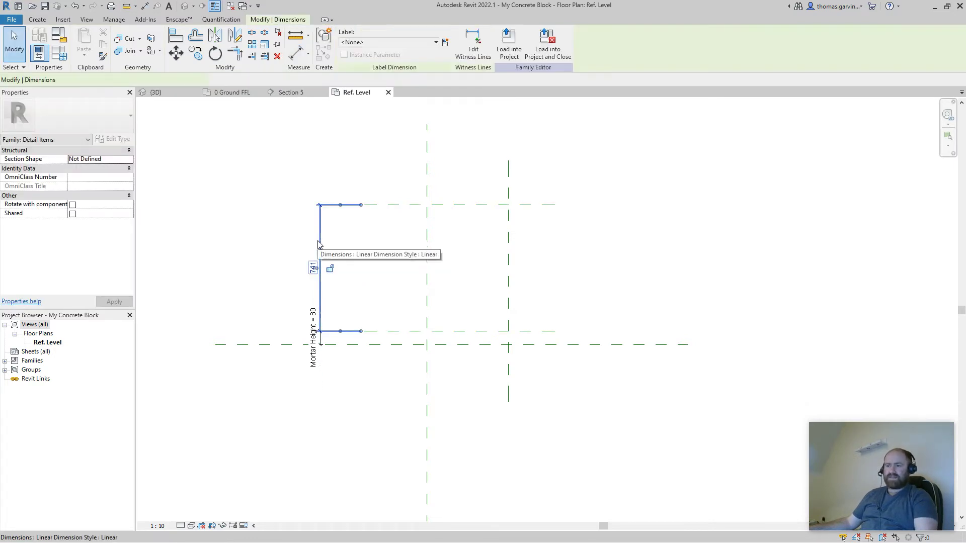
pyautogui.click(445, 44)
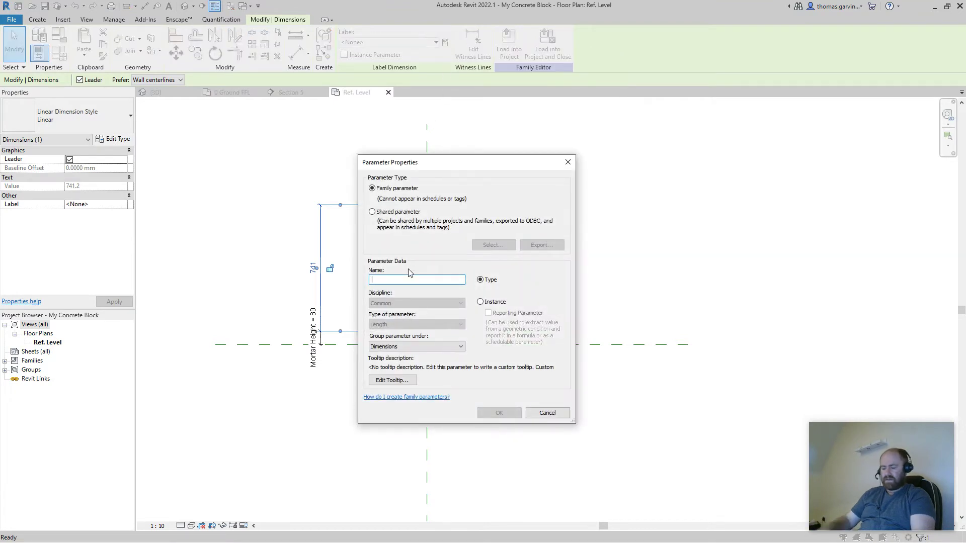
pyautogui.write('eight')
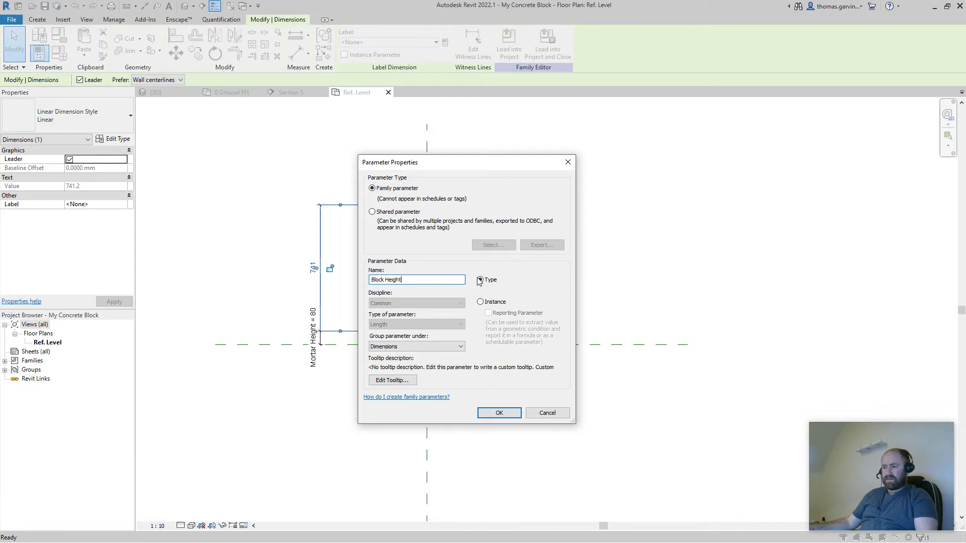
pyautogui.click(480, 302)
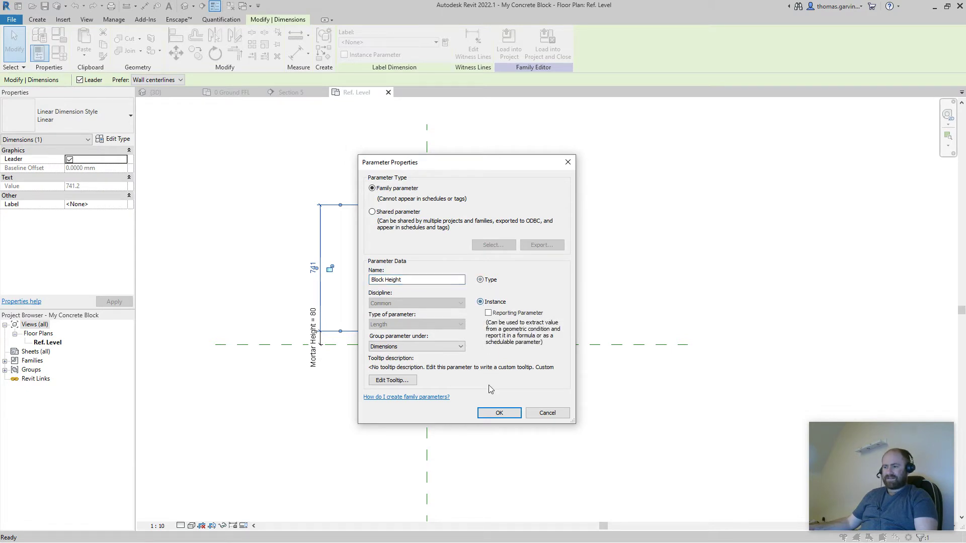
pyautogui.click(499, 413)
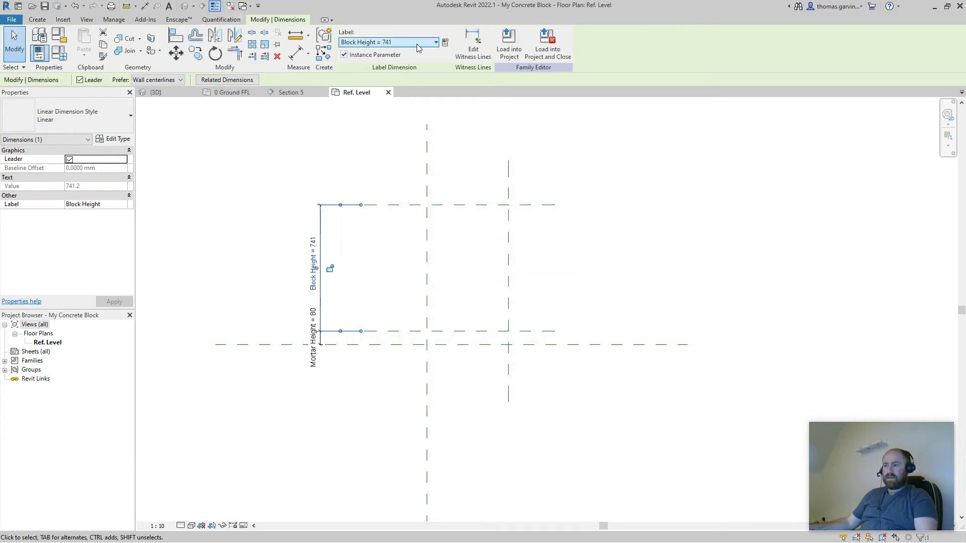
# Dimension the 479 width between the vertical planes and label it with instance parameter Block Width
pyautogui.click(145, 6)
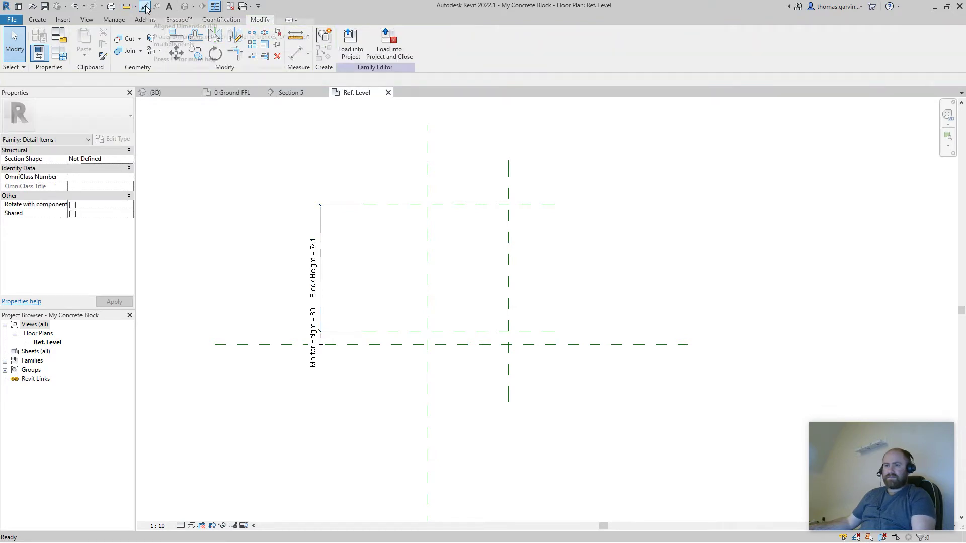
pyautogui.click(426, 377)
pyautogui.click(506, 373)
pyautogui.click(513, 380)
pyautogui.press('Escape')
pyautogui.press('Escape')
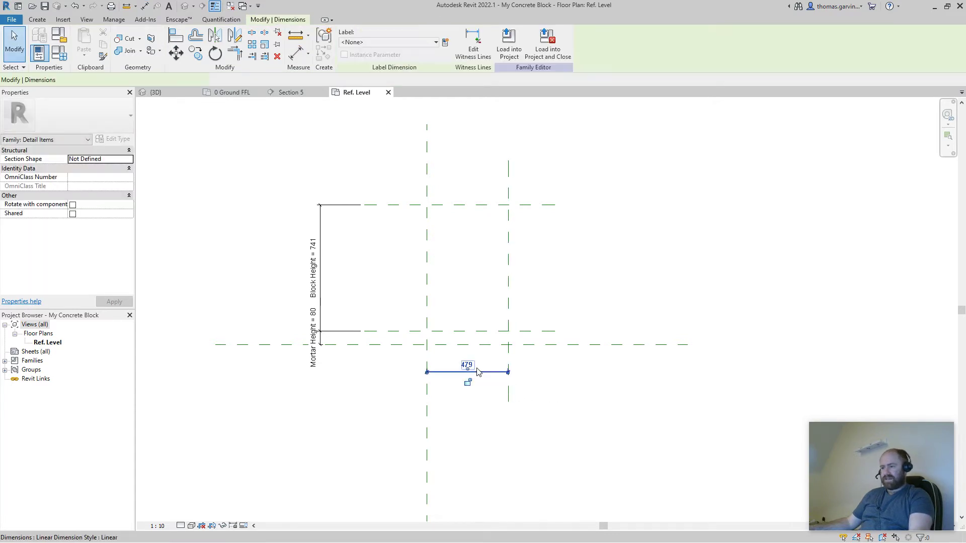
pyautogui.click(445, 43)
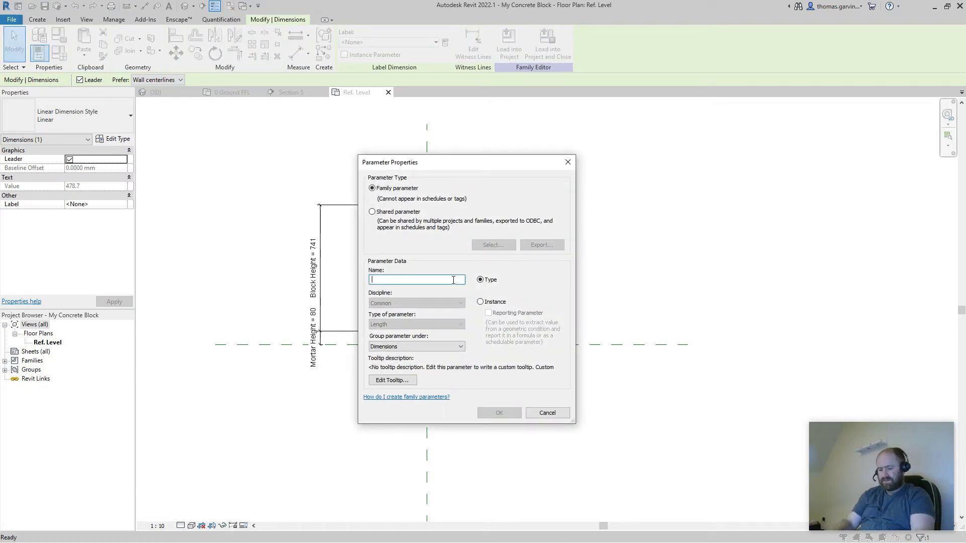
pyautogui.write('Block Width')
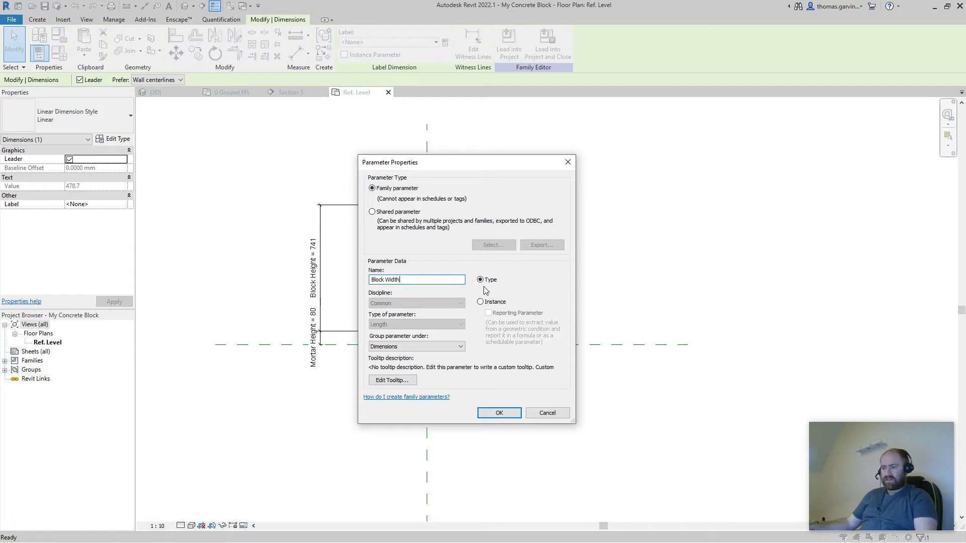
pyautogui.click(486, 302)
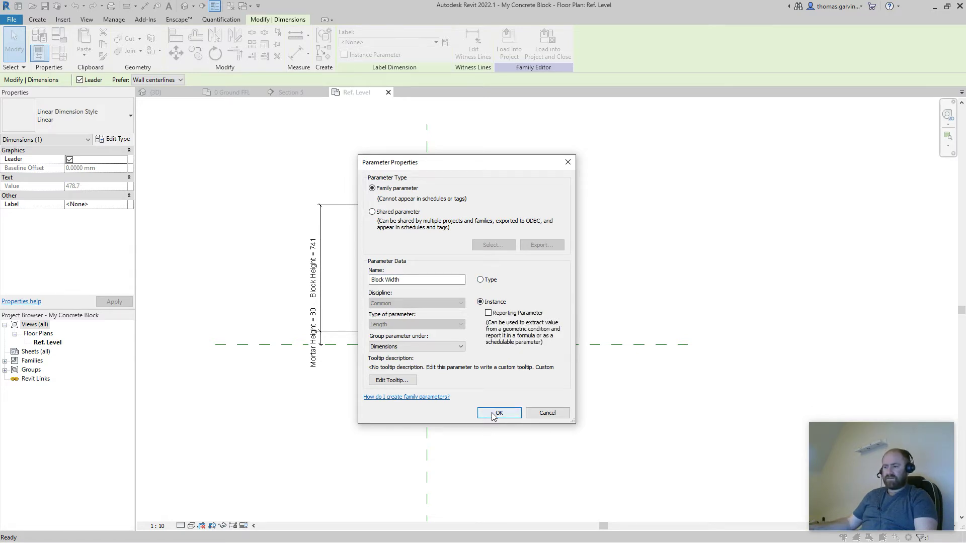
pyautogui.click(498, 412)
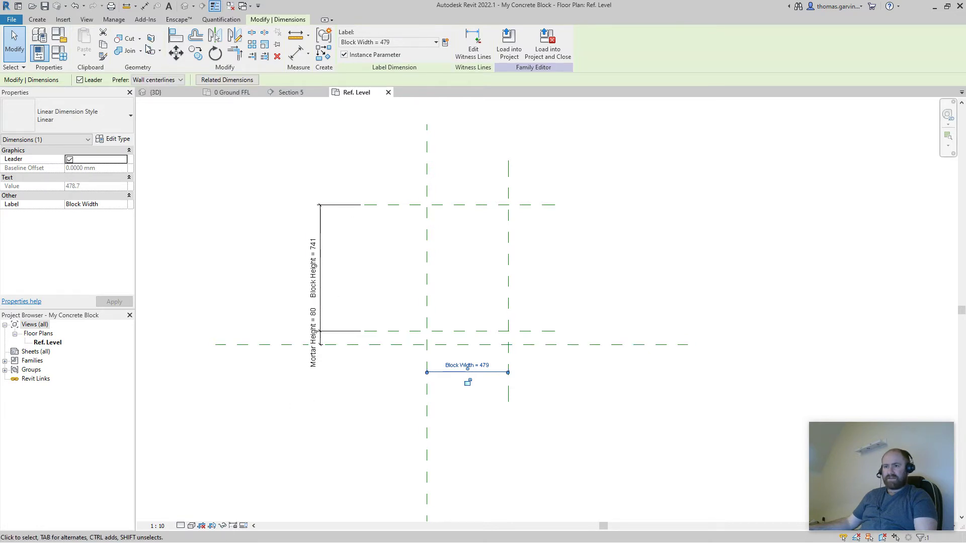
# Start a filled region and duplicate its Solid Fill - Black type as Block Hatch
pyautogui.click(36, 20)
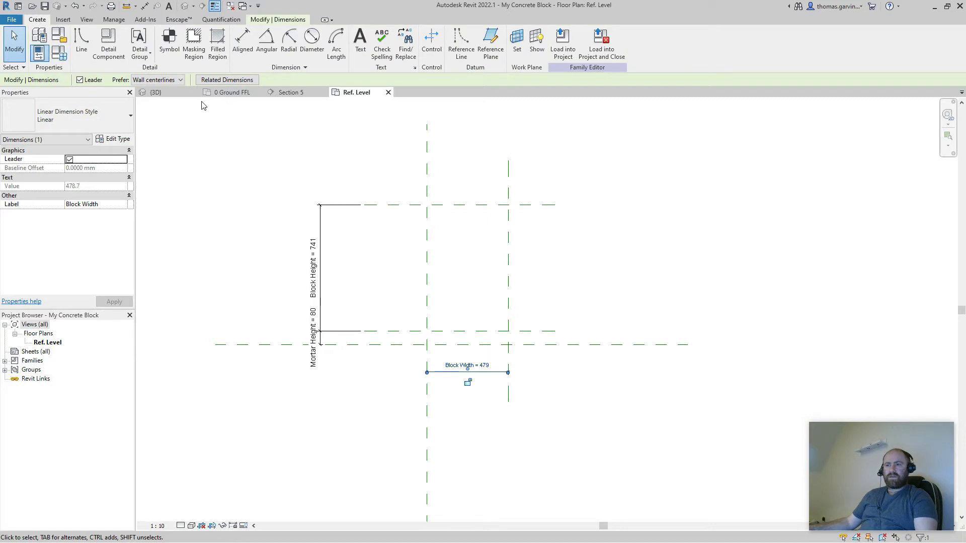
pyautogui.click(219, 55)
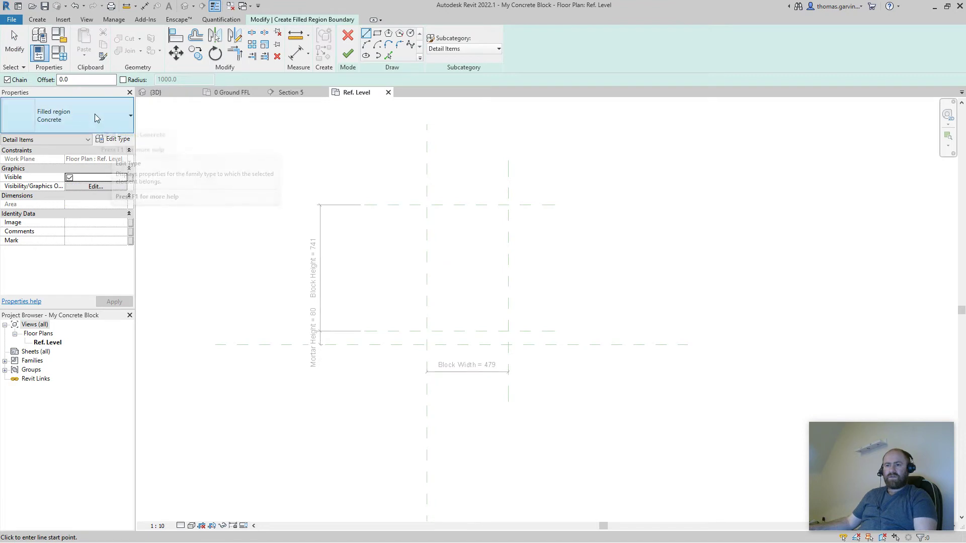
pyautogui.click(96, 115)
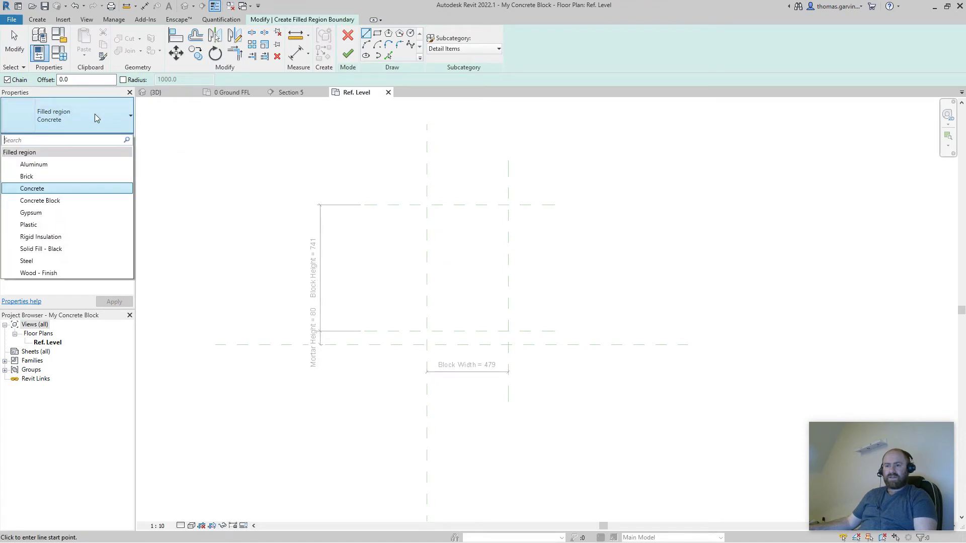
pyautogui.click(78, 249)
pyautogui.click(113, 139)
pyautogui.click(694, 159)
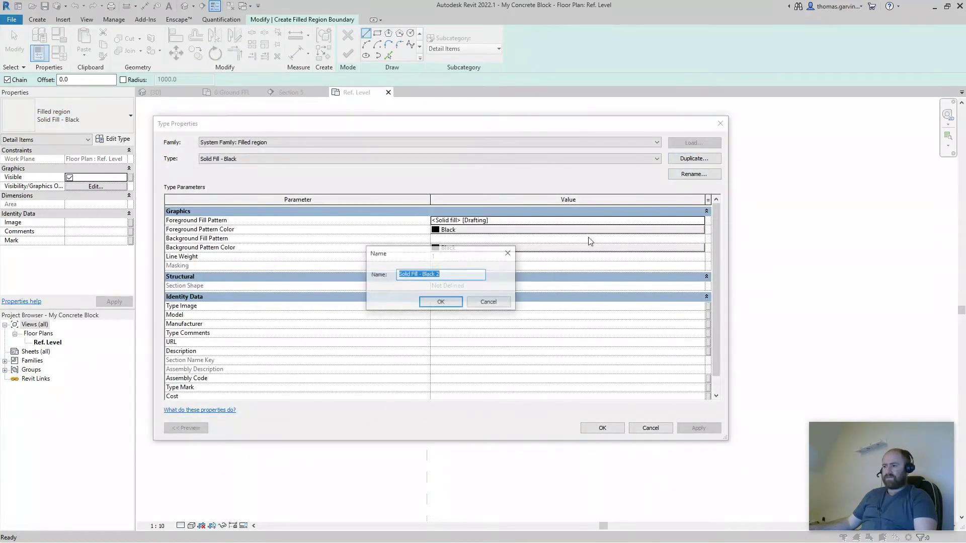
pyautogui.write('Block Hatch')
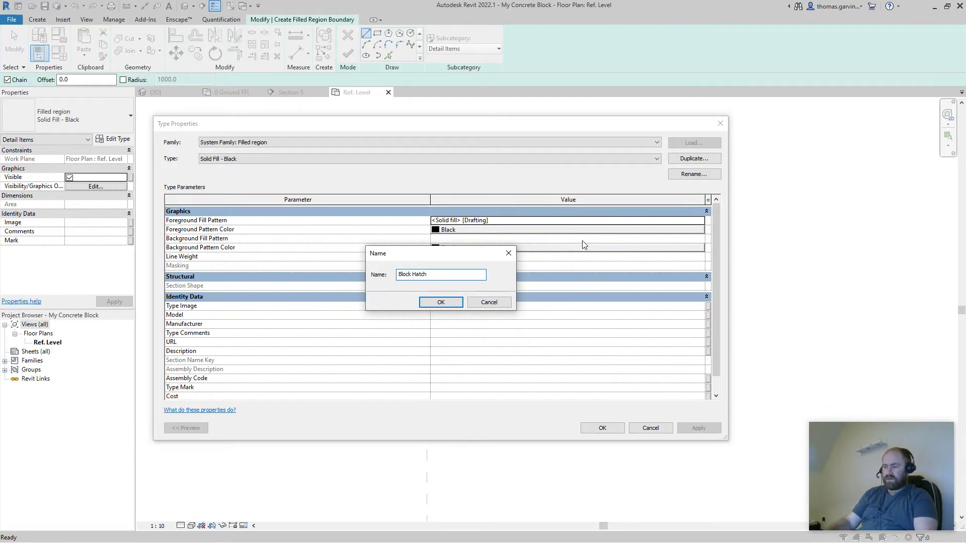
pyautogui.press('Return')
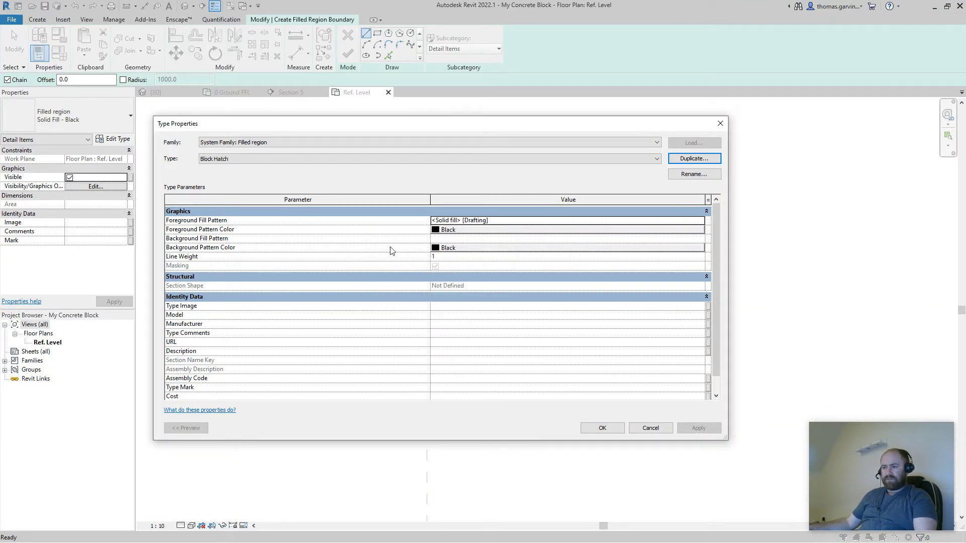
# Set Block Hatch's background fill pattern to <Solid fill>
pyautogui.click(466, 240)
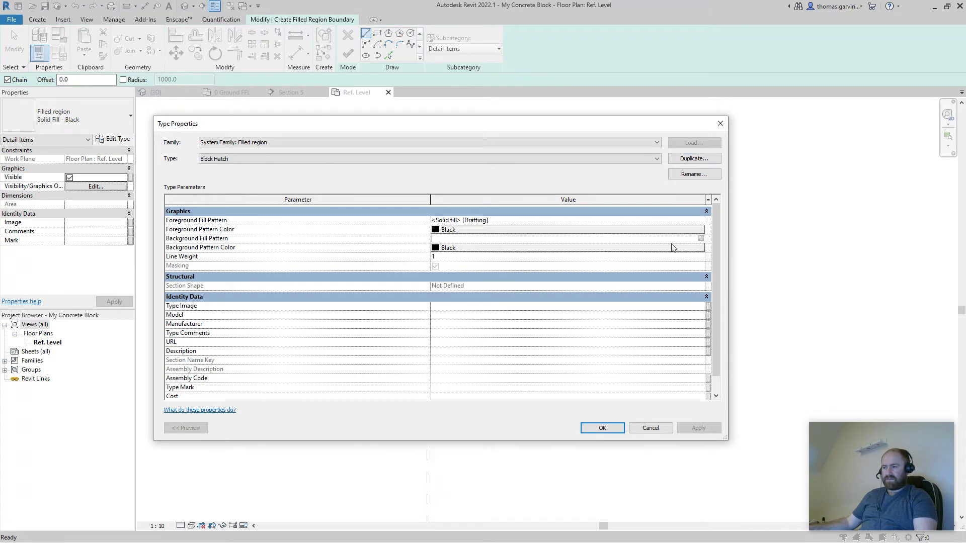
pyautogui.click(701, 239)
pyautogui.click(444, 260)
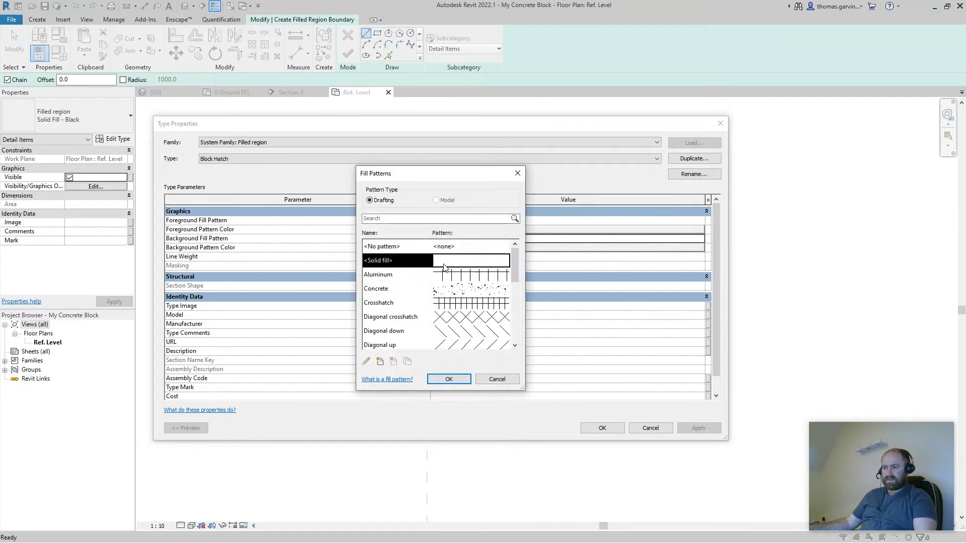
pyautogui.click(444, 380)
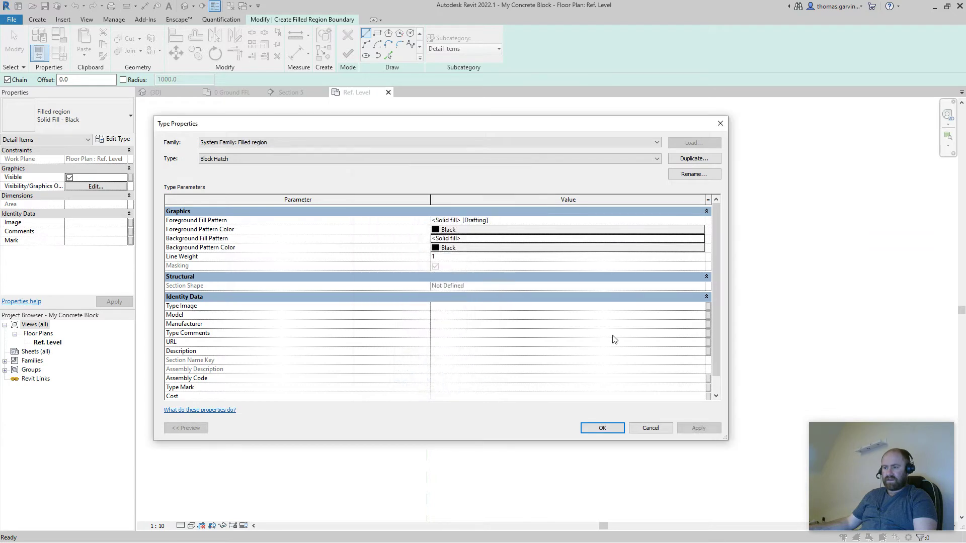
# Set the background colour to RGB 247-247-247 and bring up the foreground fill patterns
pyautogui.click(508, 248)
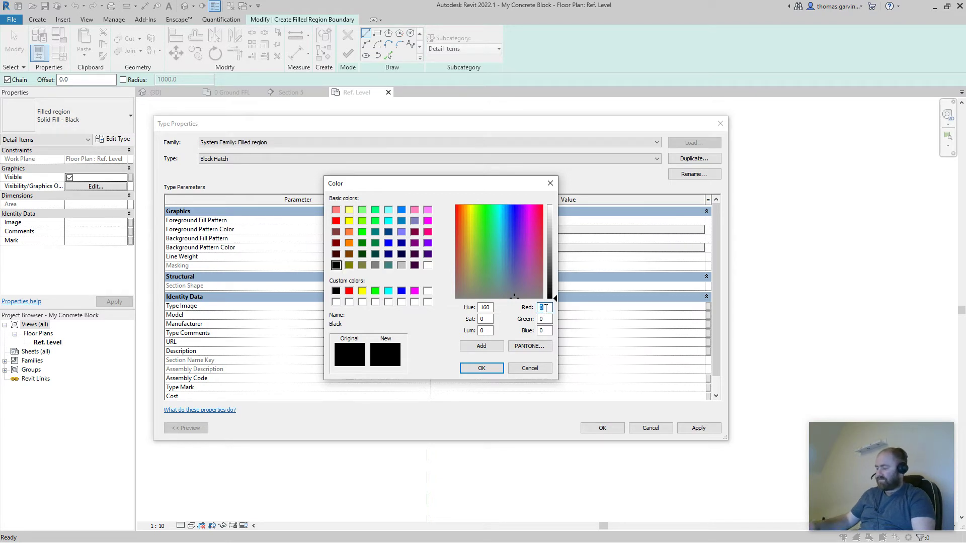
pyautogui.write('247')
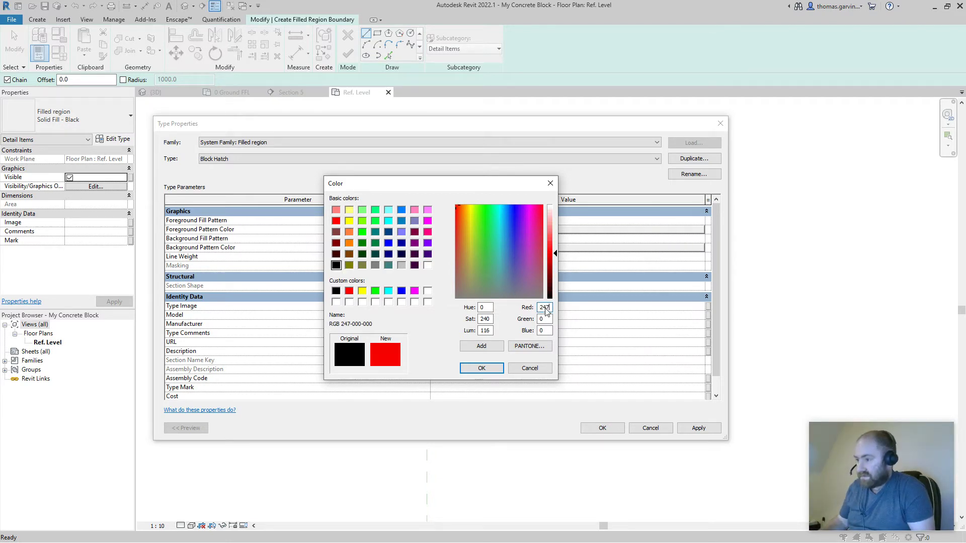
pyautogui.press('Tab')
pyautogui.write('247')
pyautogui.press('Tab')
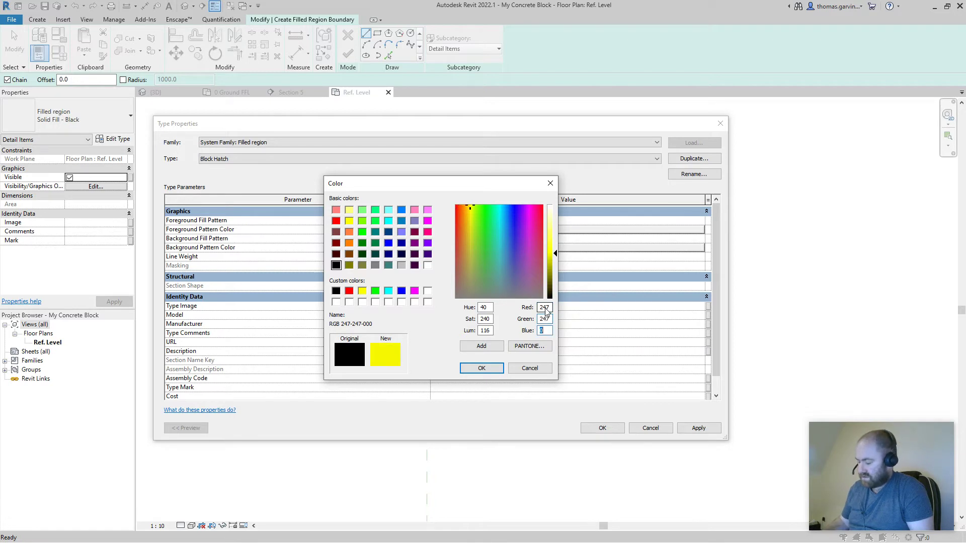
pyautogui.write('247')
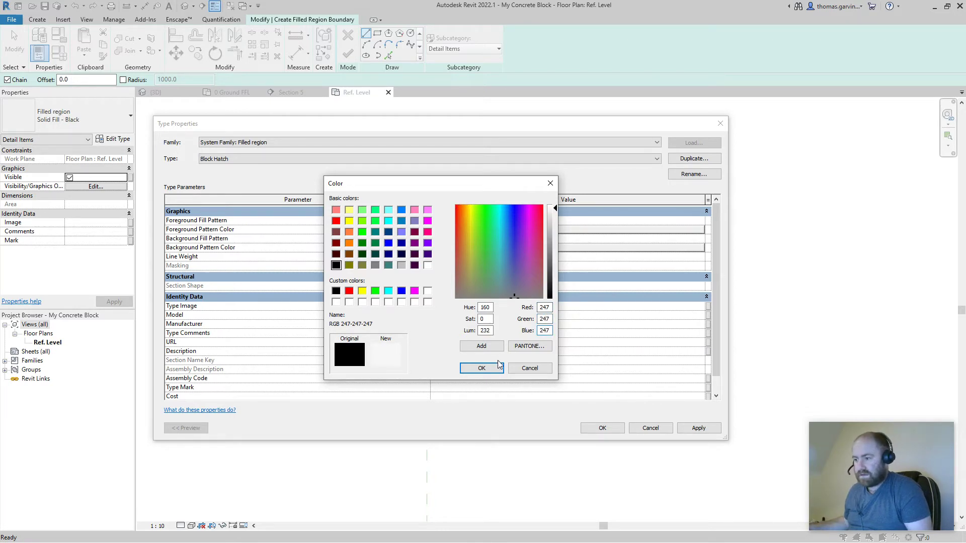
pyautogui.click(481, 368)
pyautogui.click(465, 224)
pyautogui.click(702, 221)
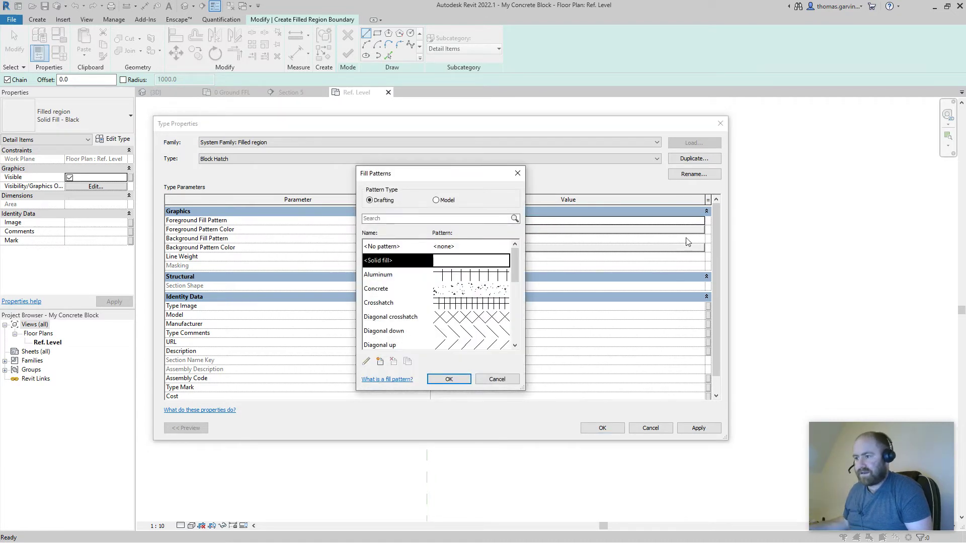
# Duplicate the Diagonal up pattern as Diagonal up 3mm with 3 mm line spacing
pyautogui.scroll(-1, 377, 298)
pyautogui.click(396, 306)
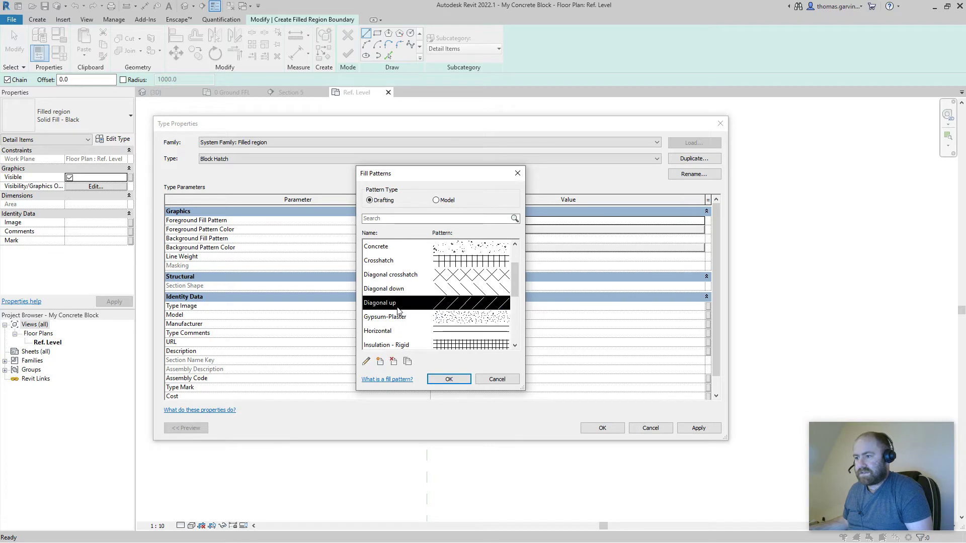
pyautogui.click(366, 361)
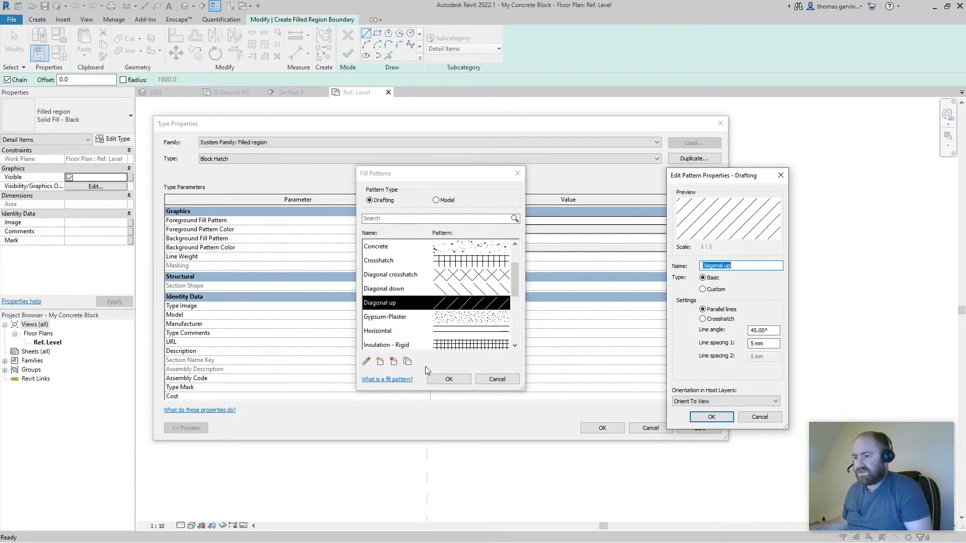
pyautogui.press('Escape')
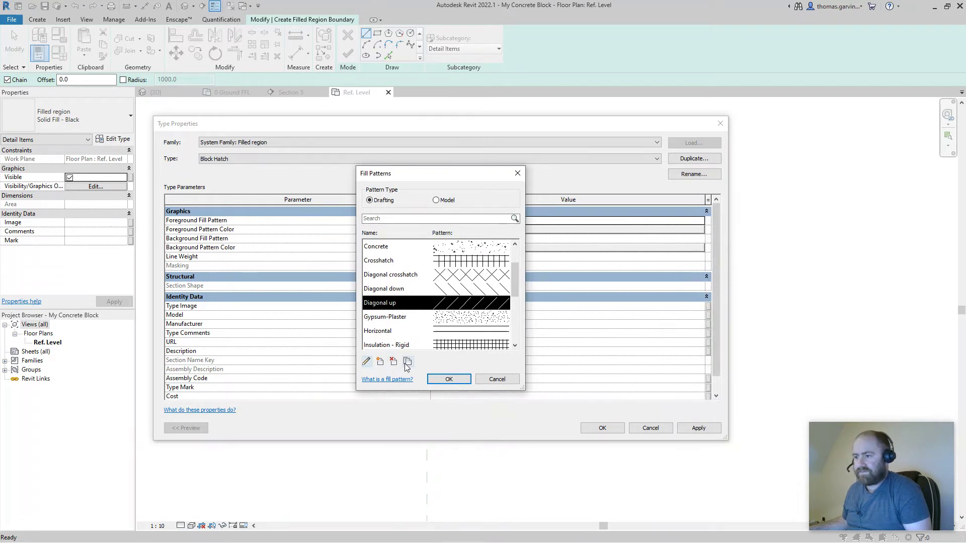
pyautogui.click(407, 362)
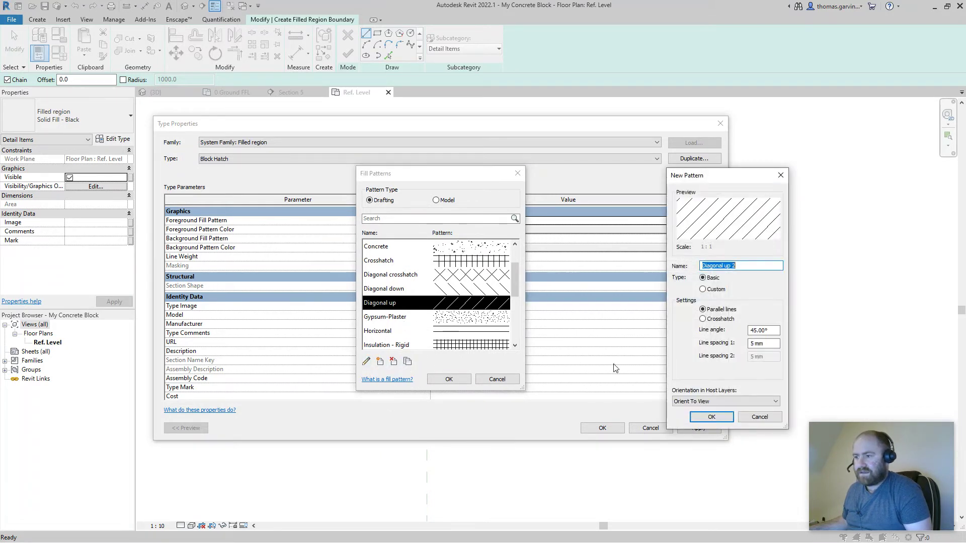
pyautogui.click(740, 266)
pyautogui.press('BackSpace')
pyautogui.write('3')
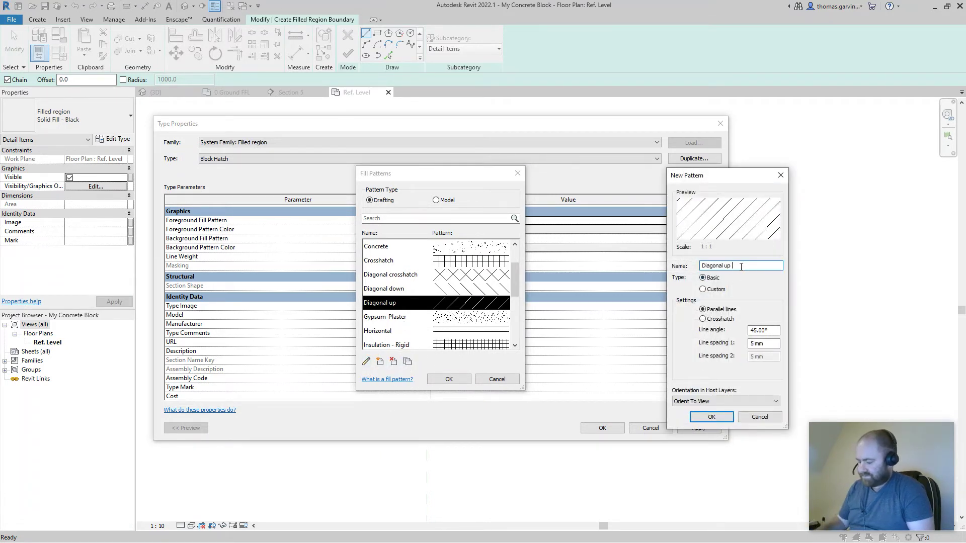
pyautogui.write('mm')
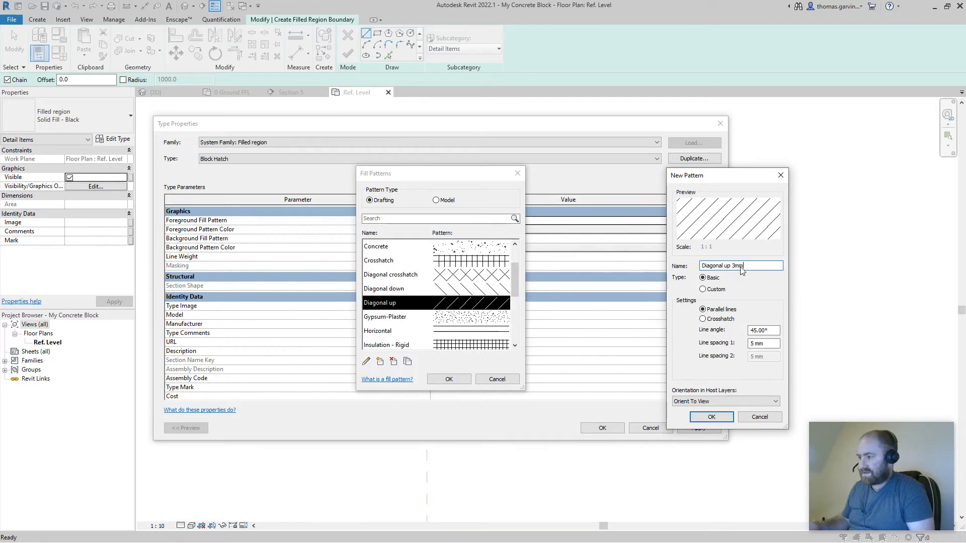
pyautogui.doubleClick(753, 343)
pyautogui.write('3')
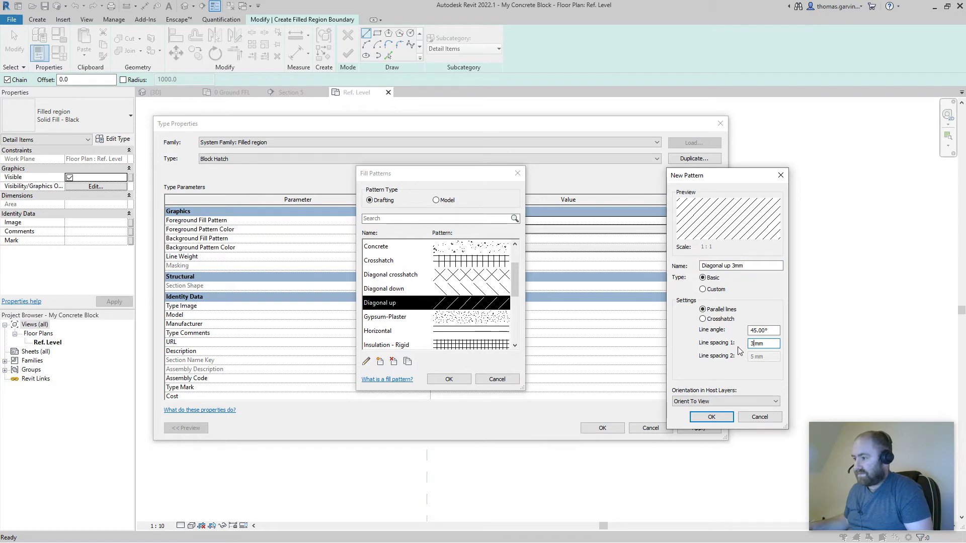
pyautogui.click(719, 398)
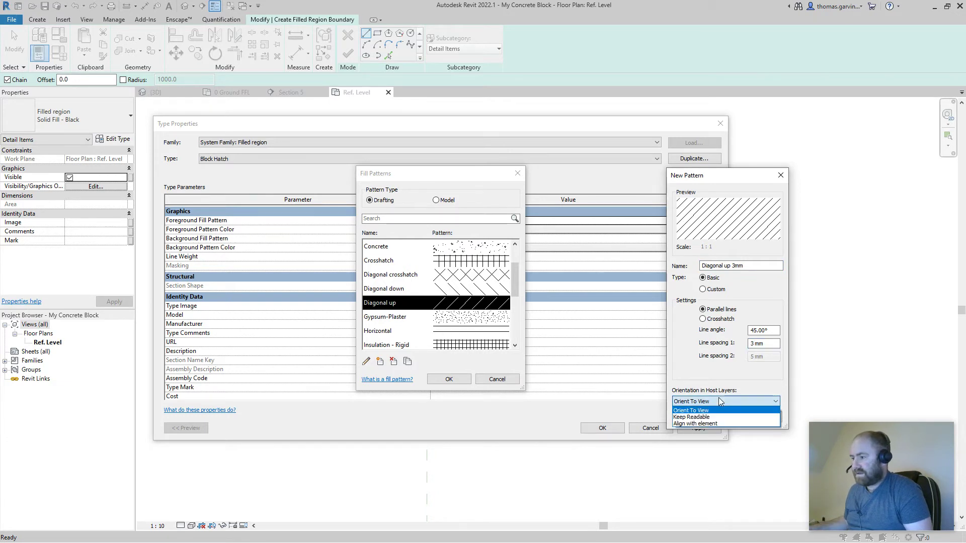
pyautogui.click(718, 408)
pyautogui.click(714, 416)
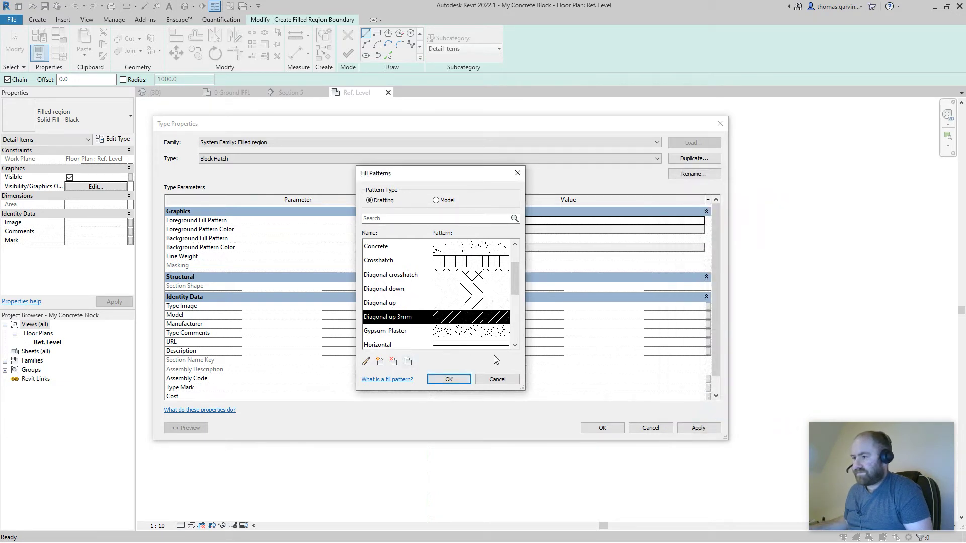
# Use Diagonal up 3mm as the foreground in grey RGB 128-128-128 and save the type
pyautogui.click(447, 380)
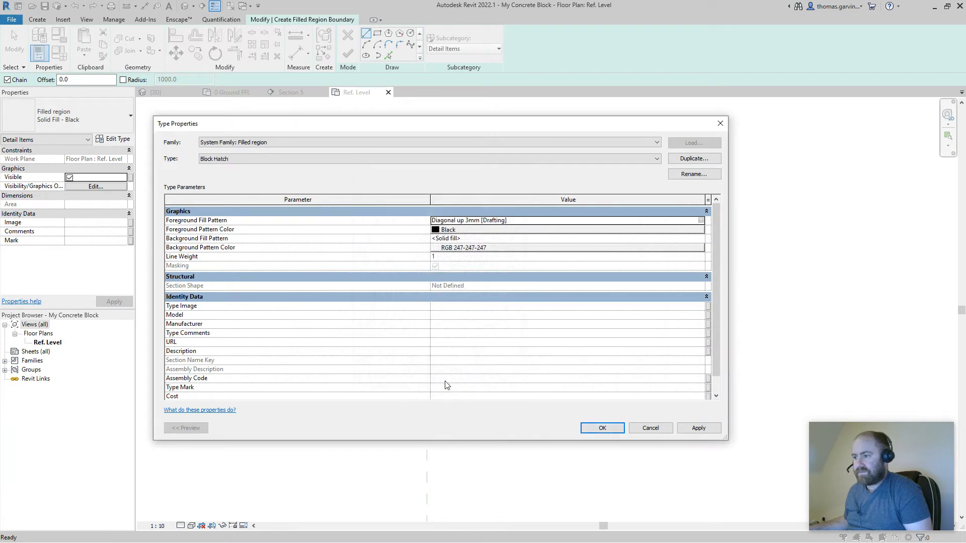
pyautogui.click(688, 231)
pyautogui.click(375, 265)
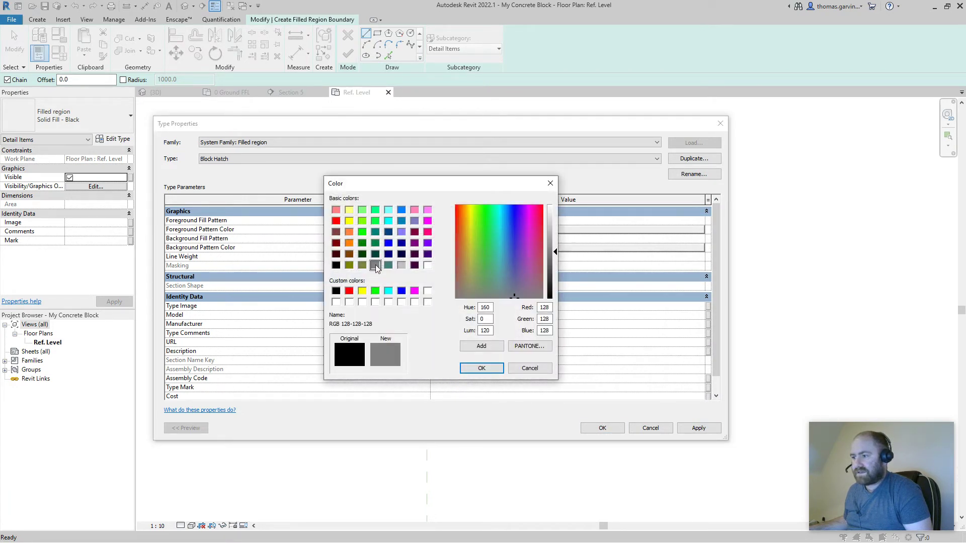
pyautogui.click(490, 369)
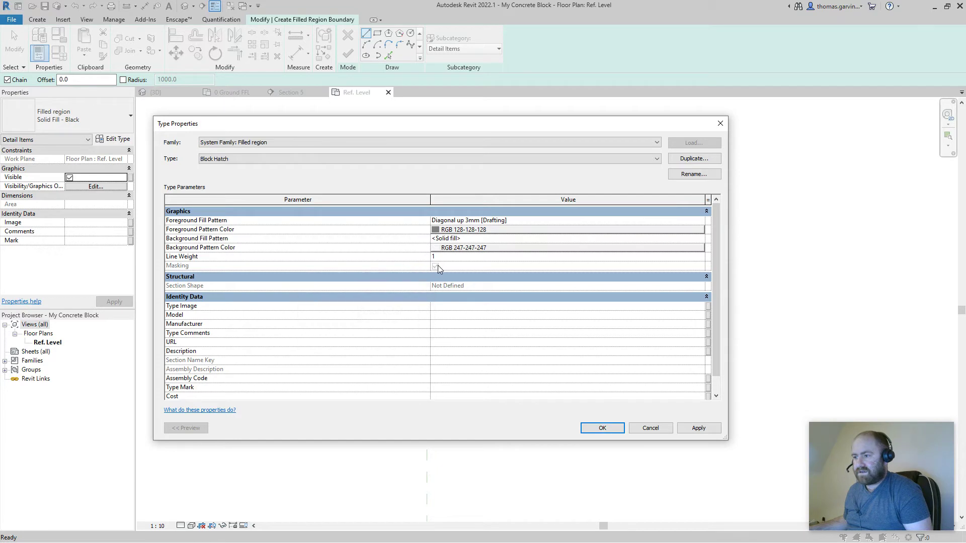
pyautogui.click(610, 429)
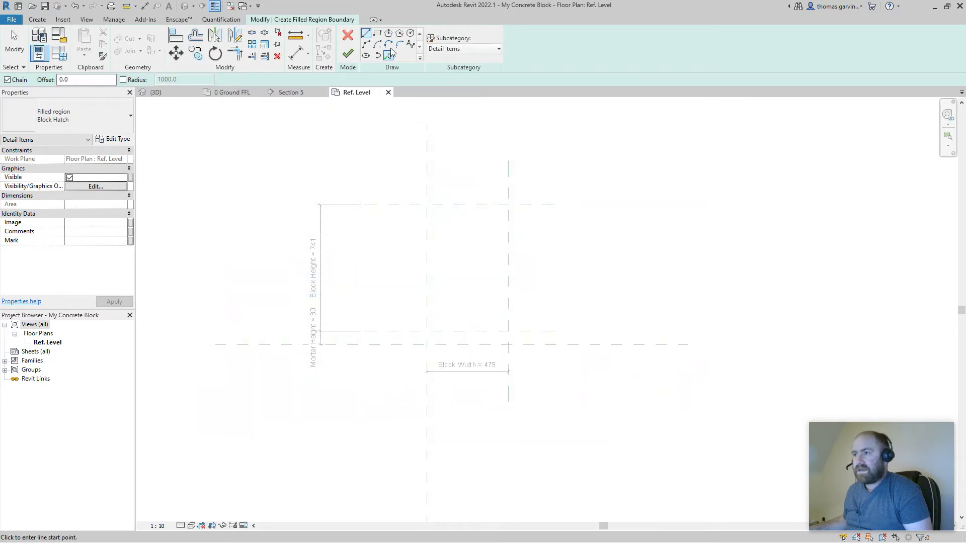
# Draw the Block Hatch region as a rectangle between the block's reference-plane corners and finish it
pyautogui.click(376, 34)
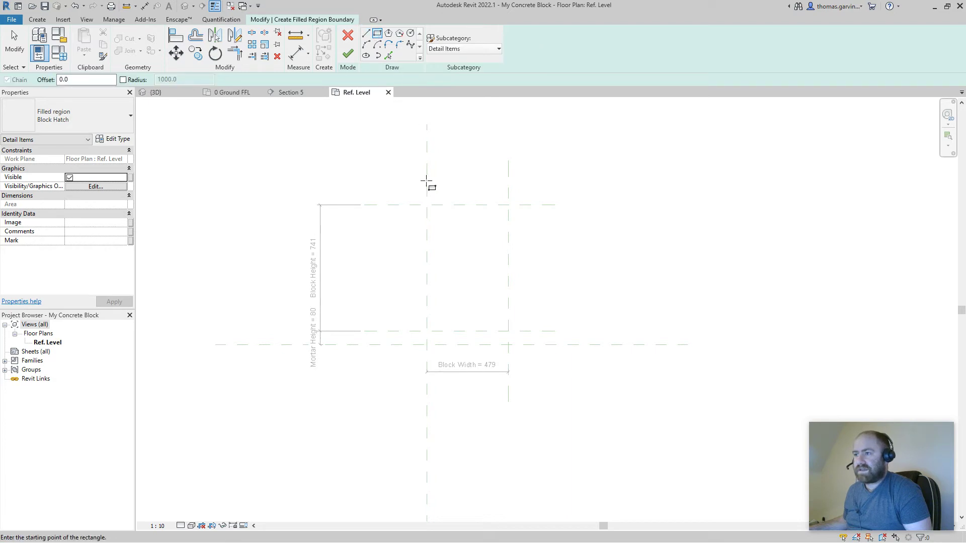
pyautogui.click(426, 205)
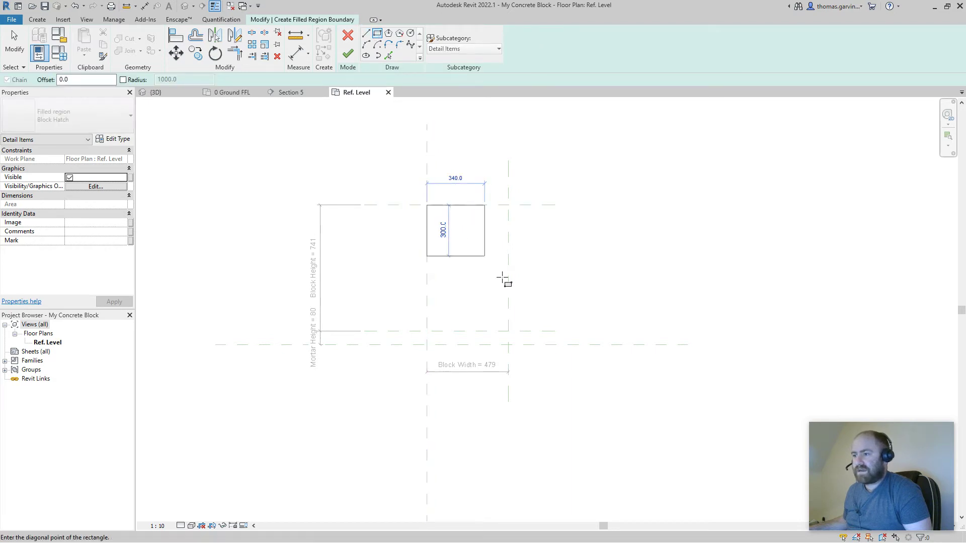
pyautogui.click(507, 331)
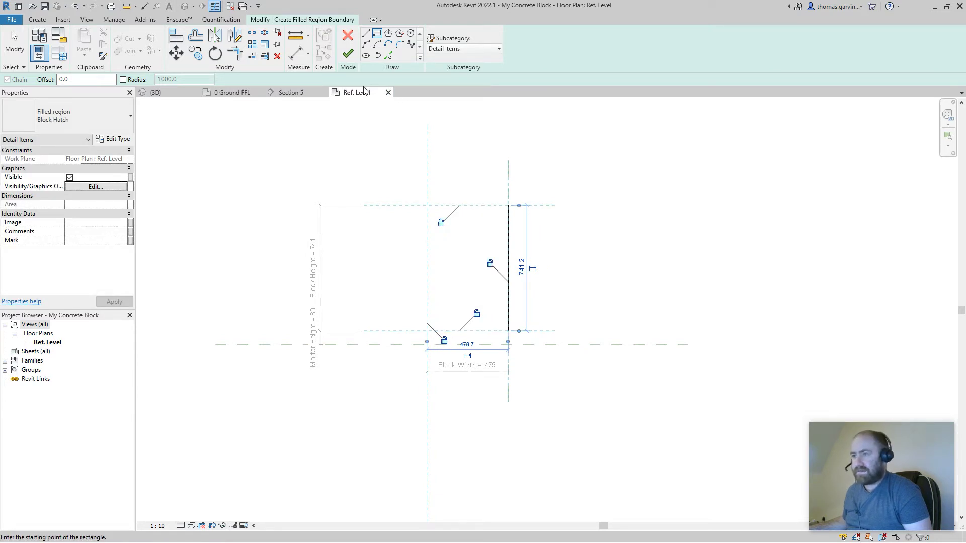
pyautogui.click(348, 54)
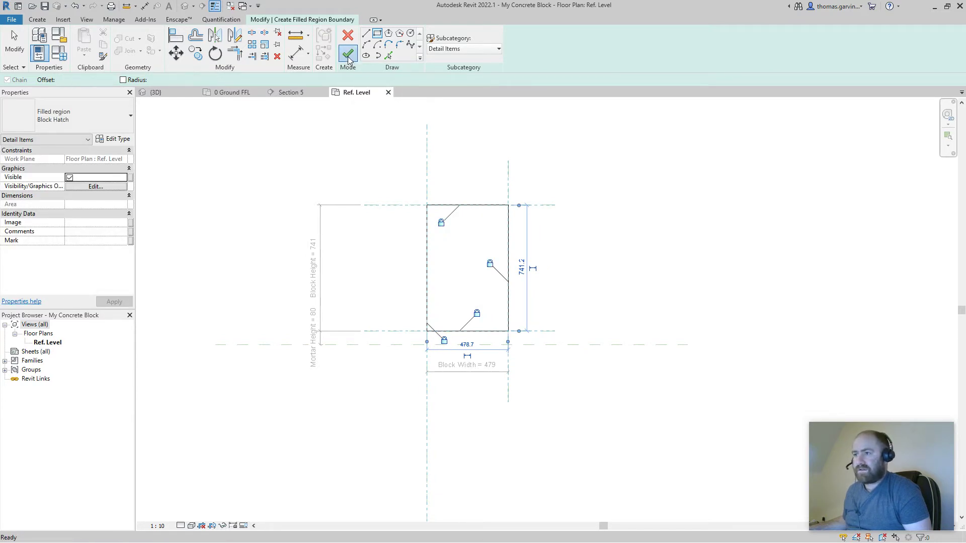
pyautogui.click(614, 319)
pyautogui.scroll(3, 498, 355)
pyautogui.scroll(1, 447, 325)
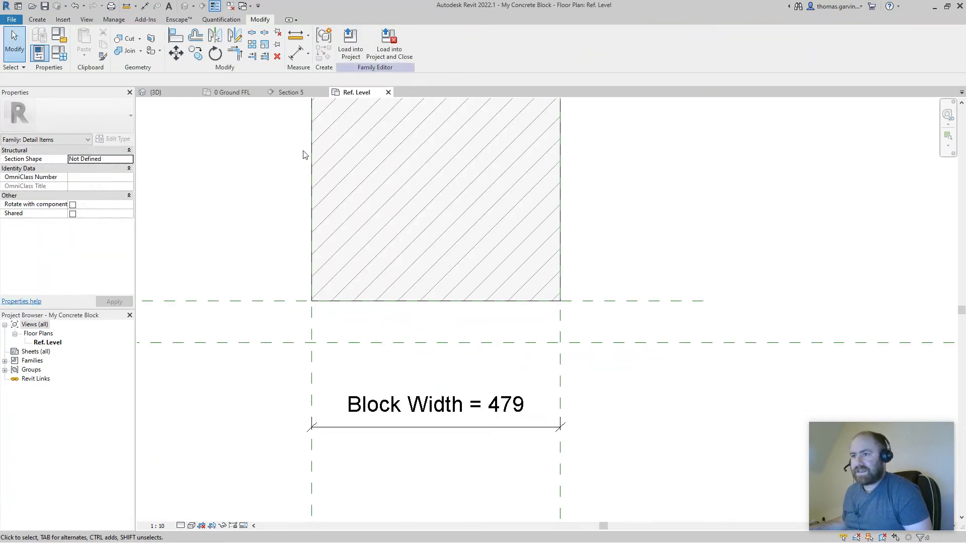
# Start a new filled region and duplicate the Gypsum region type as 'Mortar'
pyautogui.click(37, 20)
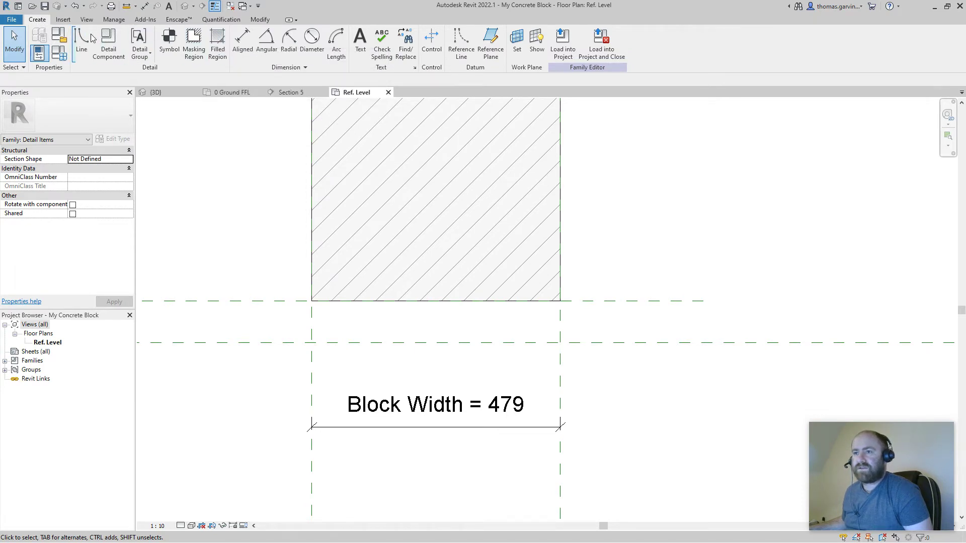
pyautogui.click(223, 47)
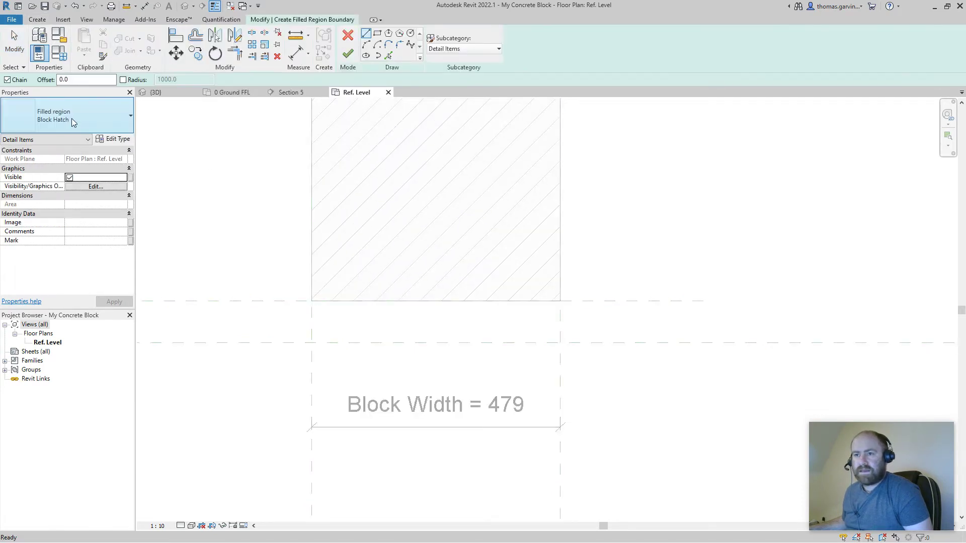
pyautogui.click(71, 119)
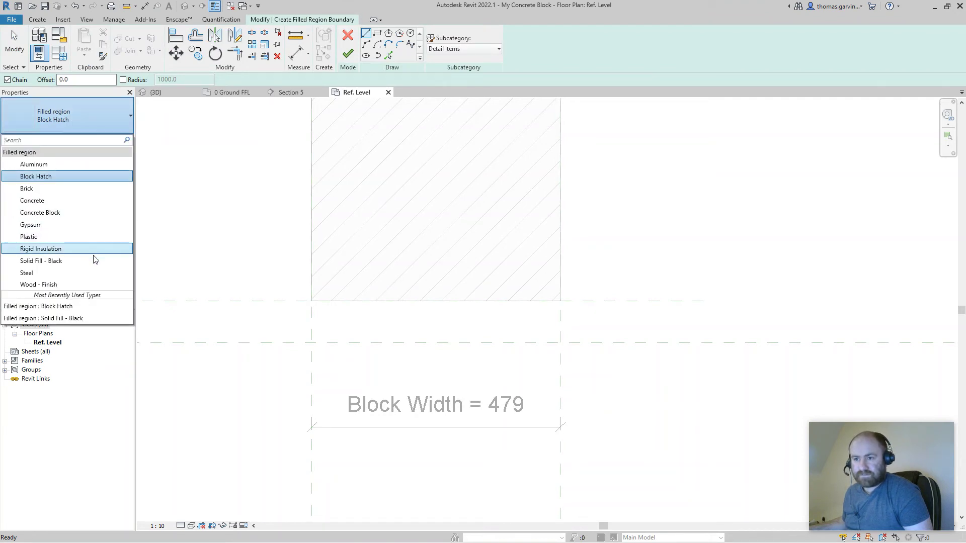
pyautogui.click(96, 225)
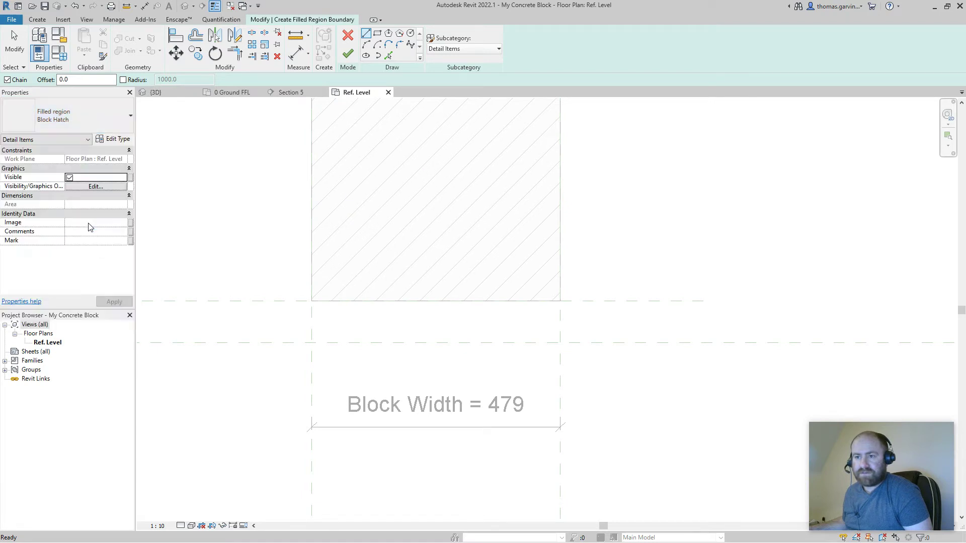
pyautogui.click(114, 139)
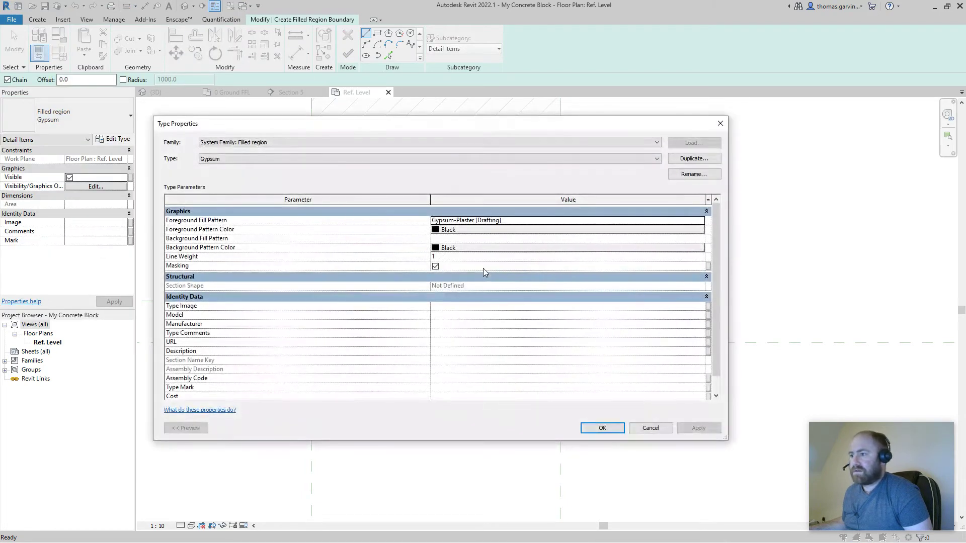
pyautogui.click(714, 161)
pyautogui.write('Mortar')
pyautogui.press('Return')
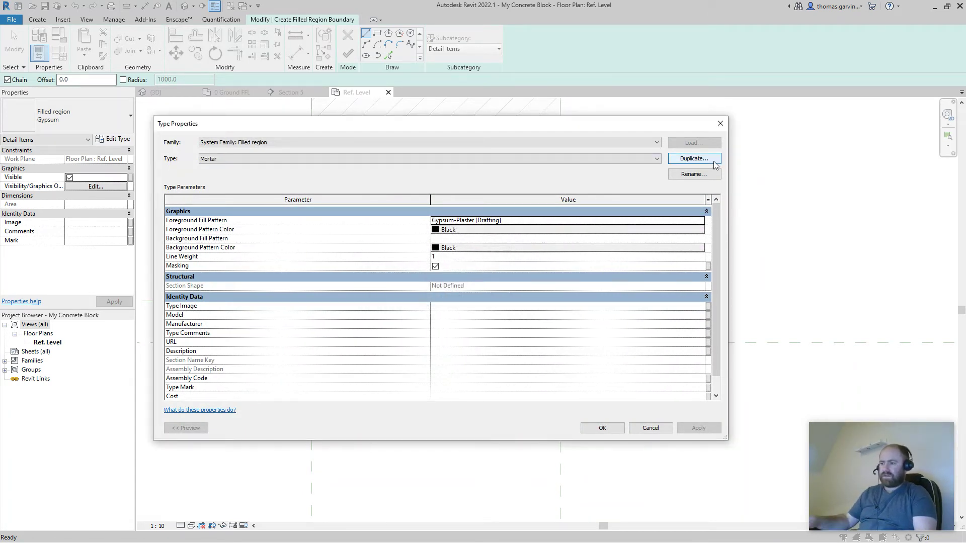
# Keep the Gypsum-Plaster foreground pattern and colour it grey RGB 128-128-128
pyautogui.click(704, 221)
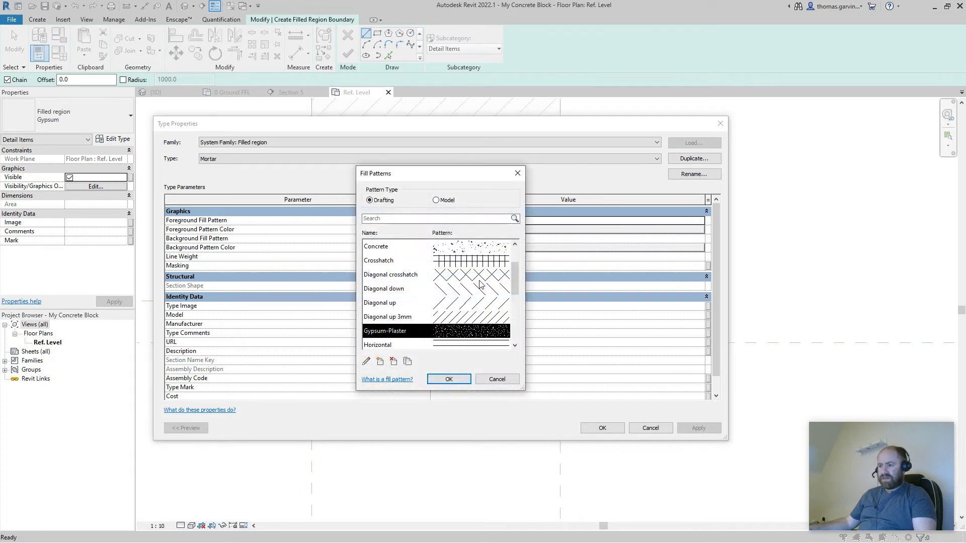
pyautogui.scroll(-1, 459, 315)
pyautogui.scroll(-1, 455, 311)
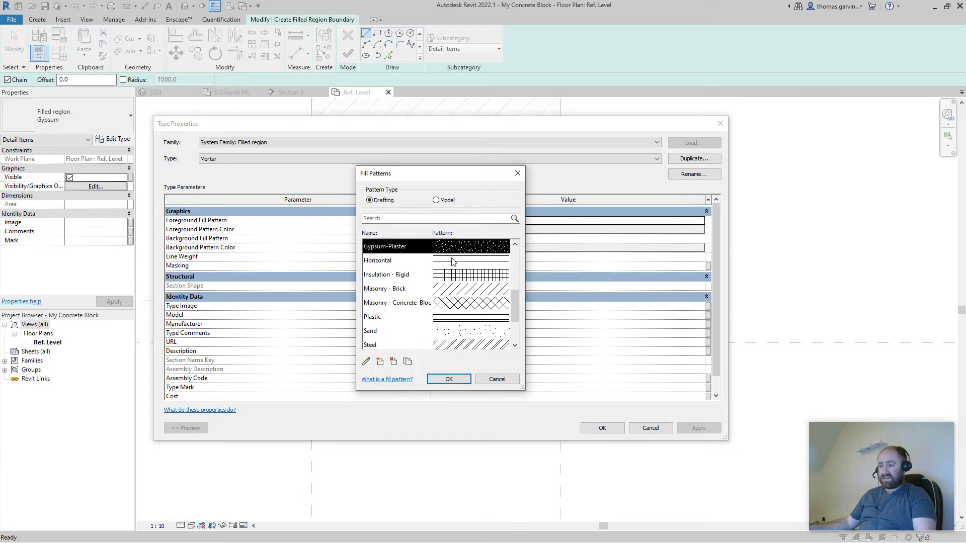
pyautogui.scroll(-1, 454, 261)
pyautogui.scroll(3, 427, 302)
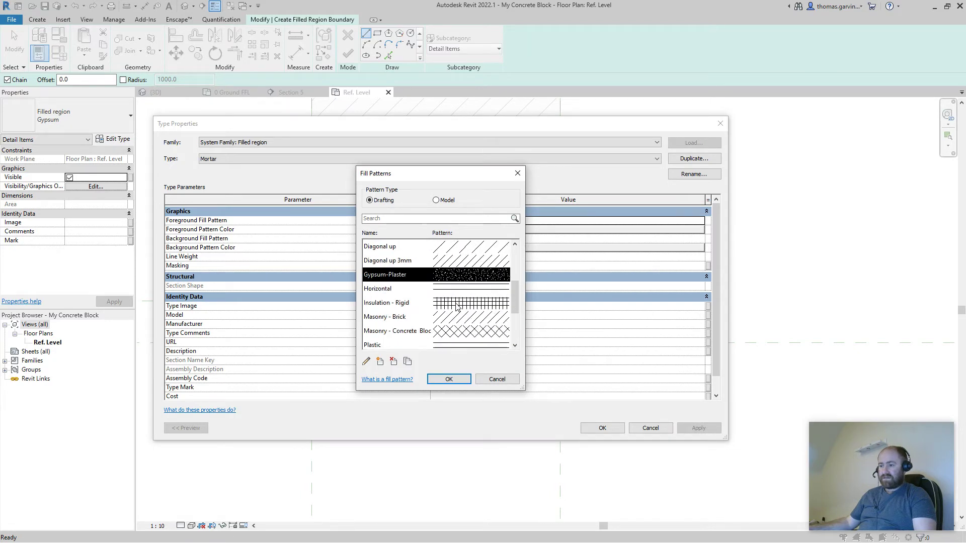
pyautogui.click(449, 379)
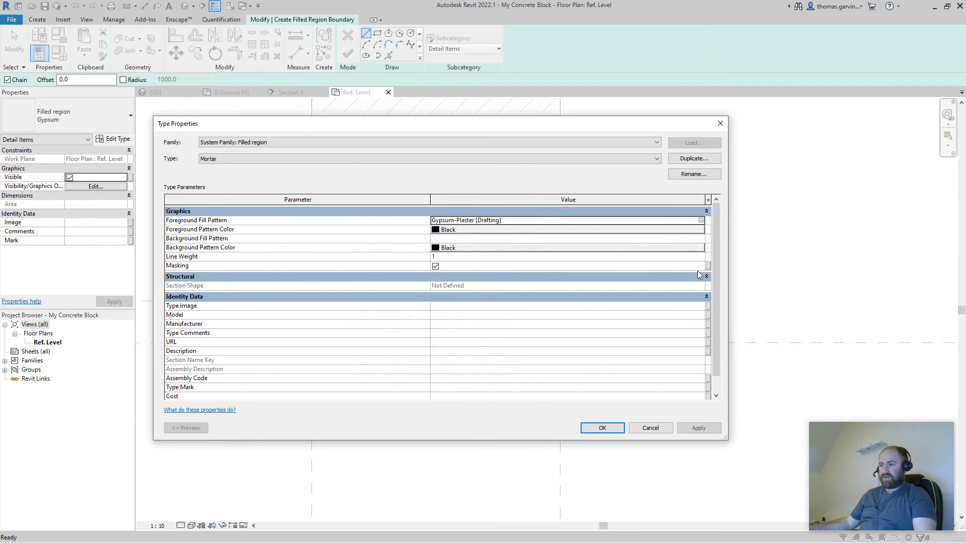
pyautogui.click(570, 231)
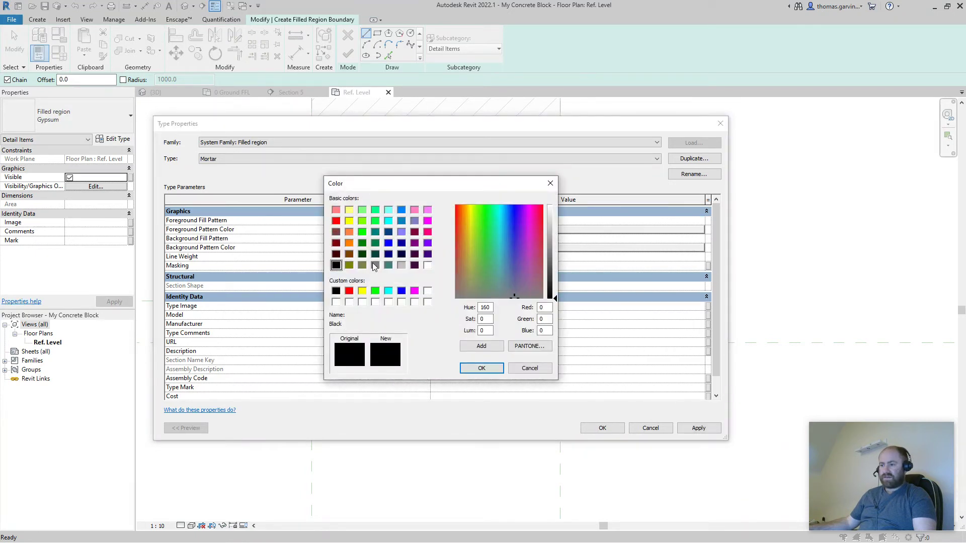
pyautogui.click(375, 265)
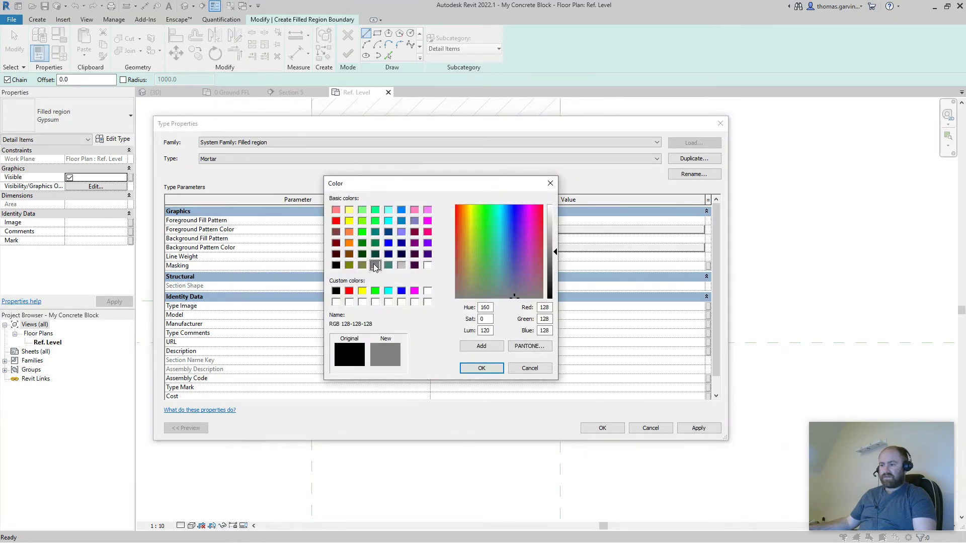
pyautogui.click(481, 369)
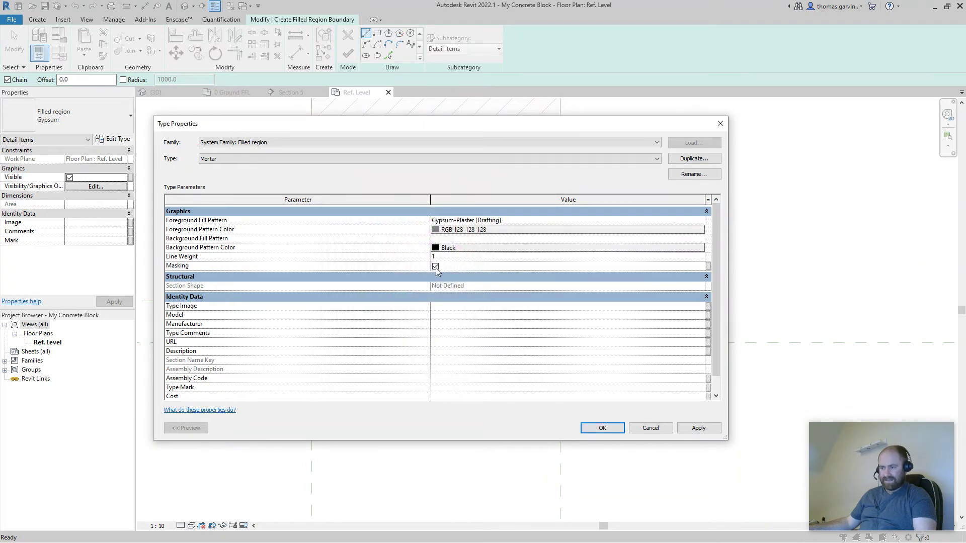
# Apply the Mortar type and pick the upper and lower mortar reference lines as the boundary
pyautogui.click(603, 428)
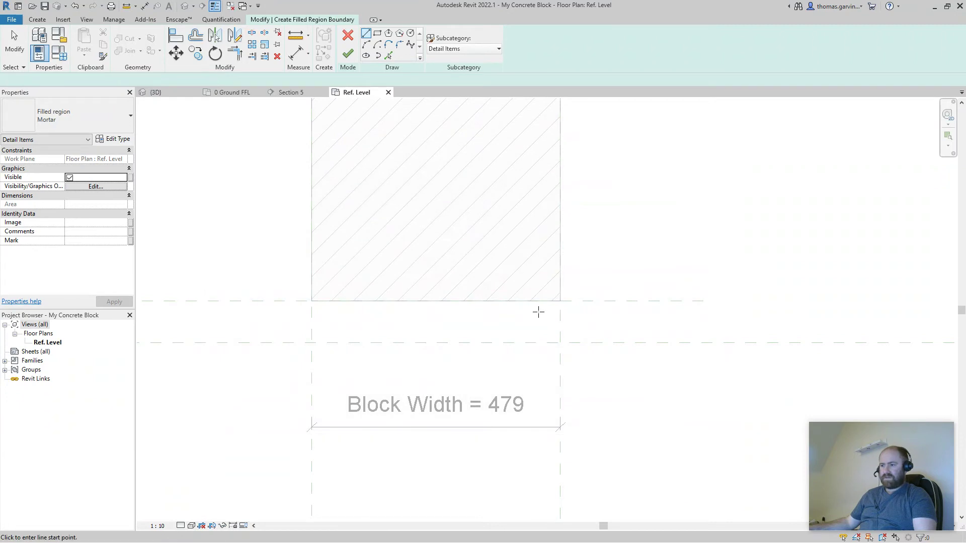
pyautogui.click(388, 55)
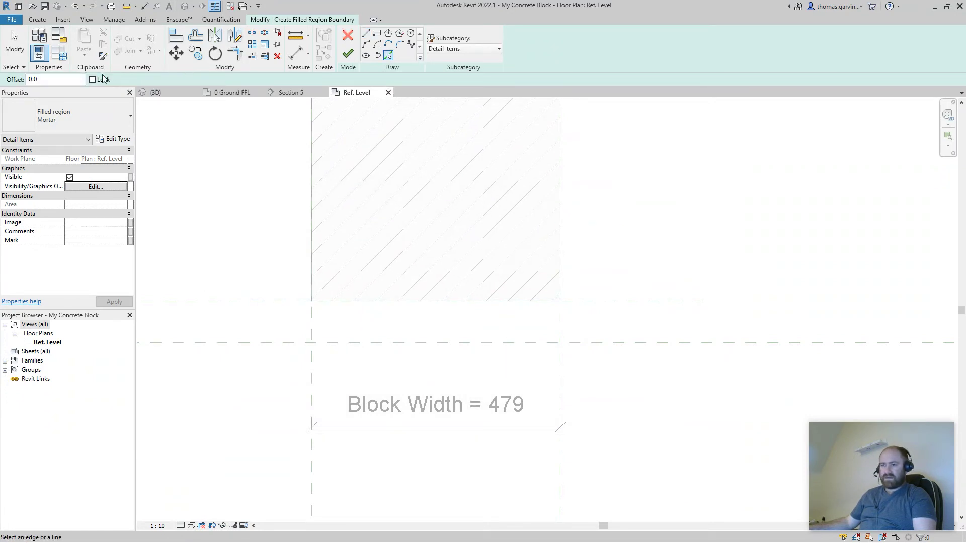
pyautogui.click(462, 344)
pyautogui.click(616, 301)
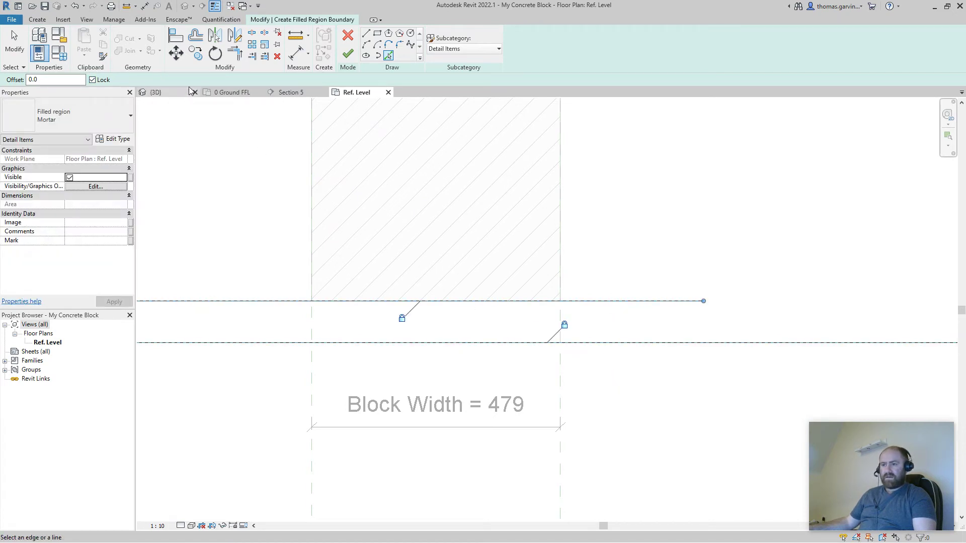
# Align the boundary line ends to the block's left and right edges and lock them
pyautogui.click(175, 38)
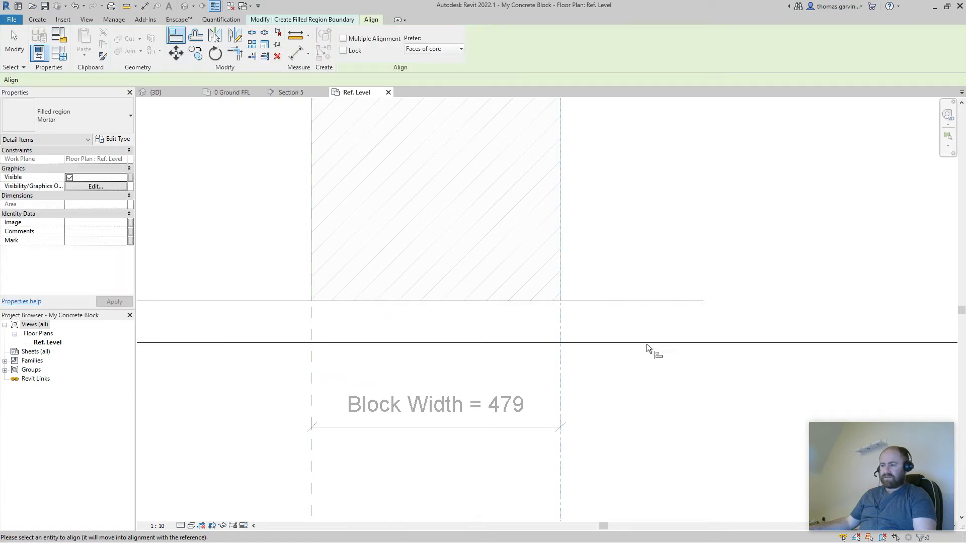
pyautogui.click(702, 302)
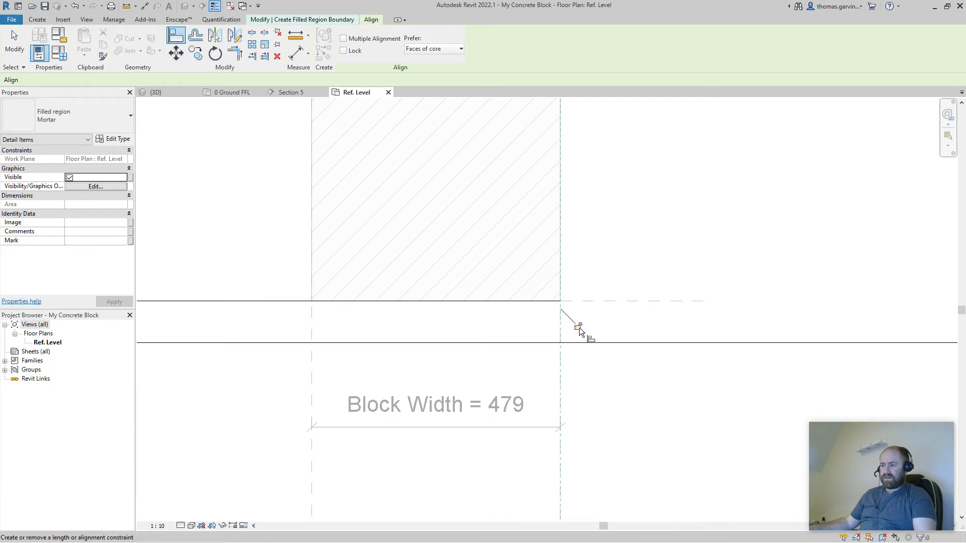
pyautogui.click(560, 391)
pyautogui.scroll(-4, 575, 385)
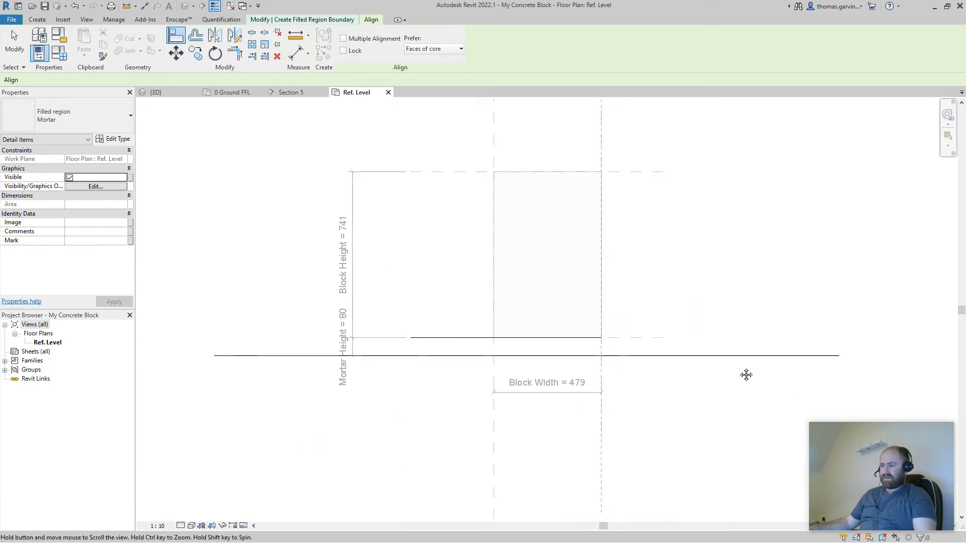
pyautogui.click(802, 352)
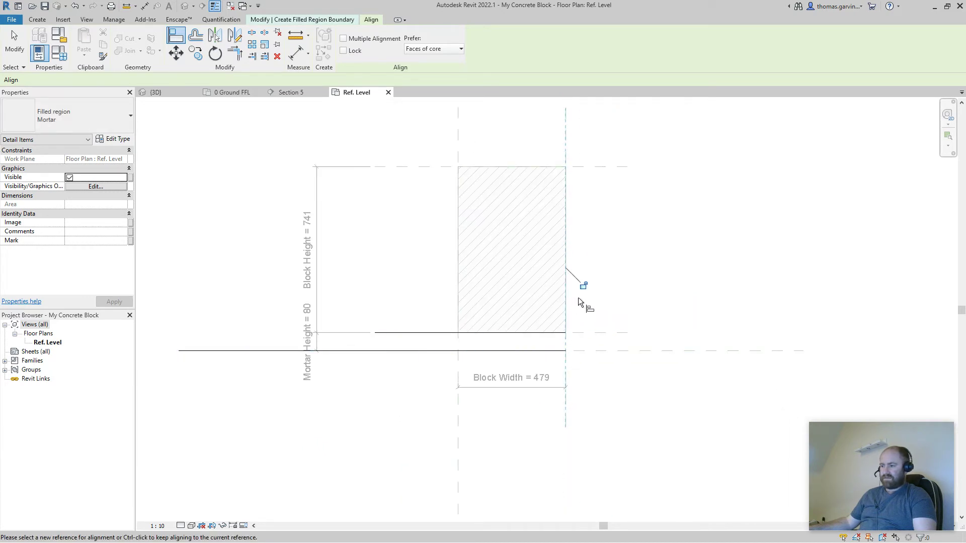
pyautogui.click(458, 403)
pyautogui.click(374, 336)
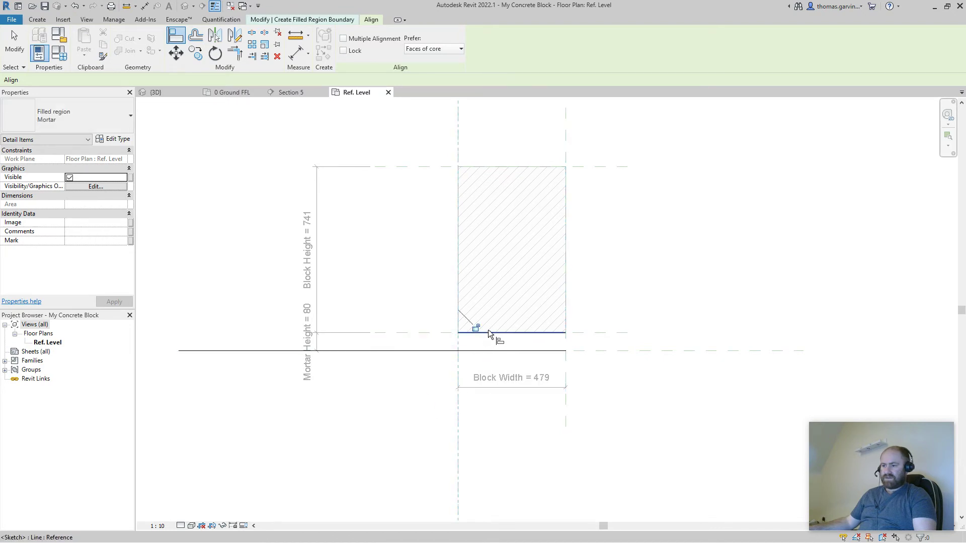
pyautogui.click(180, 350)
pyautogui.click(475, 327)
pyautogui.scroll(3, 528, 312)
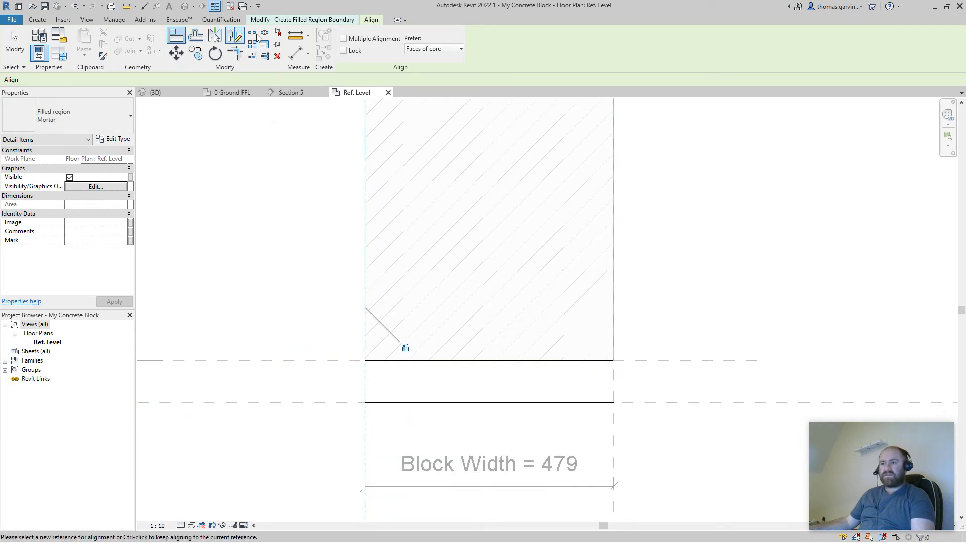
pyautogui.click(277, 21)
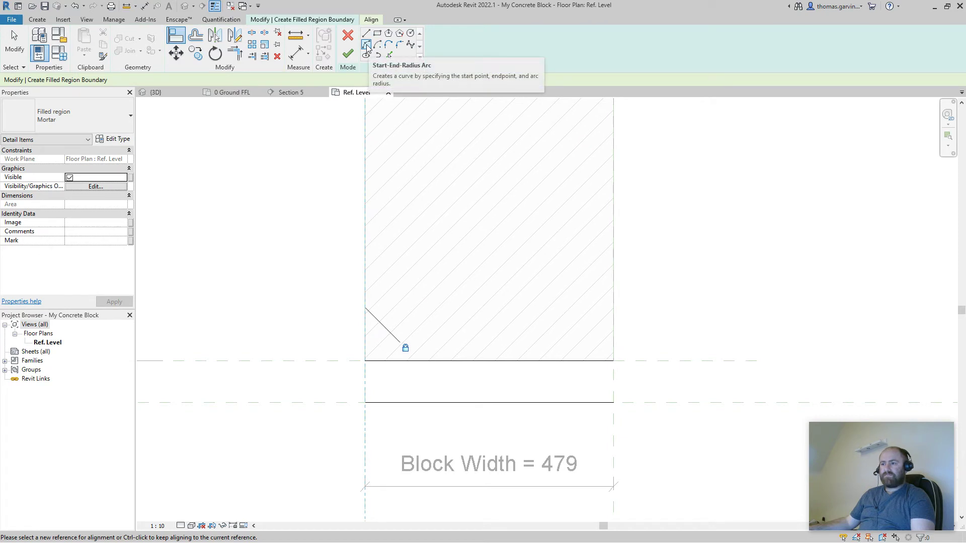
# Close both ends of the mortar band with inward start-end-radius arcs and finish the region
pyautogui.click(367, 48)
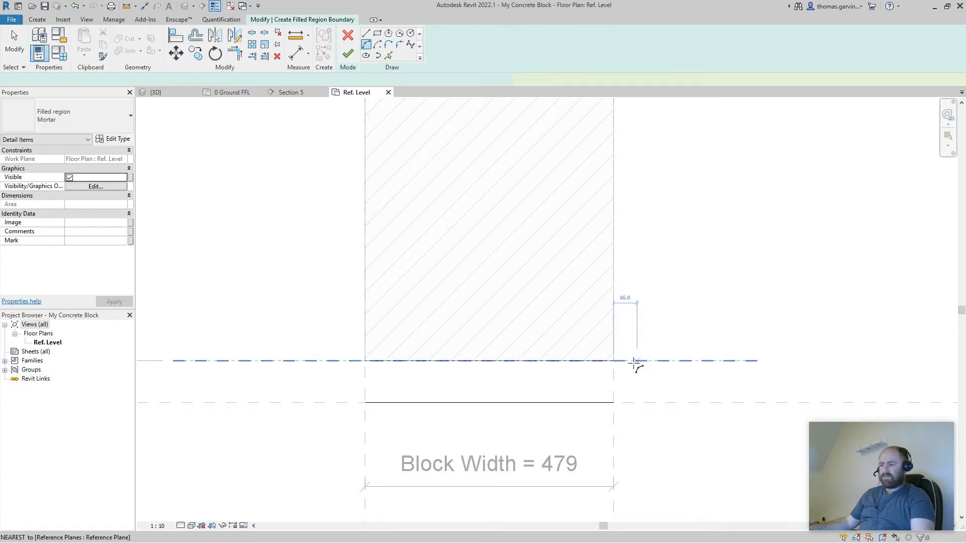
pyautogui.click(614, 361)
pyautogui.click(613, 403)
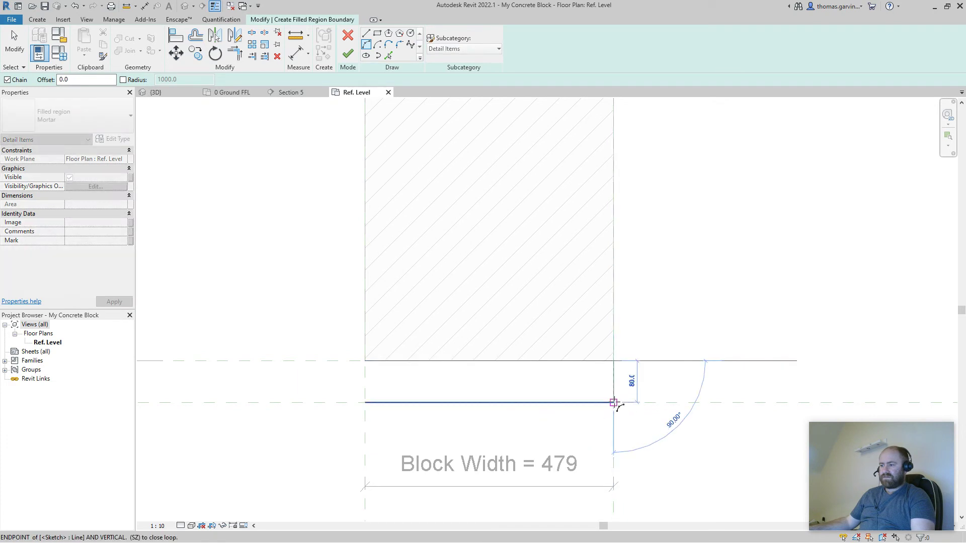
pyautogui.click(599, 385)
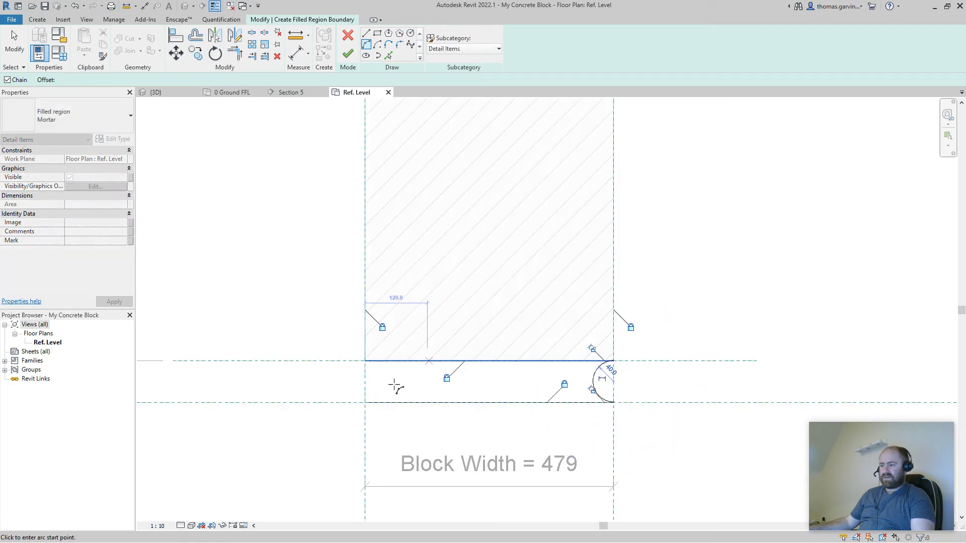
pyautogui.click(365, 402)
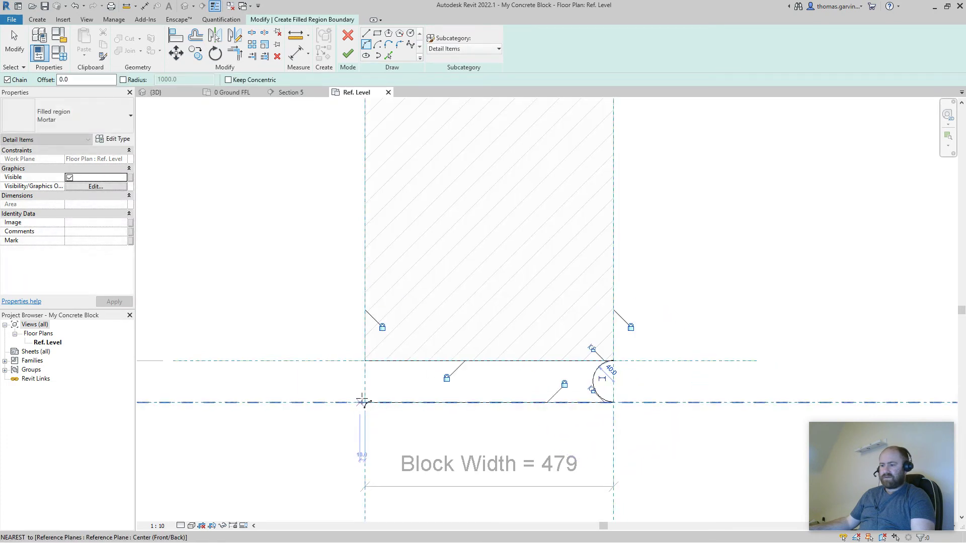
pyautogui.click(366, 361)
pyautogui.click(378, 380)
pyautogui.press('Escape')
pyautogui.press('Escape')
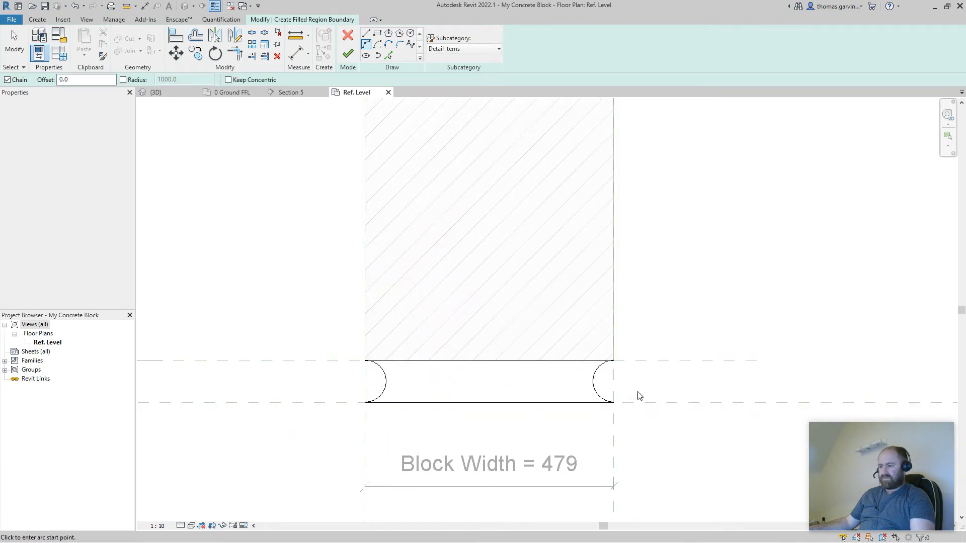
pyautogui.click(350, 57)
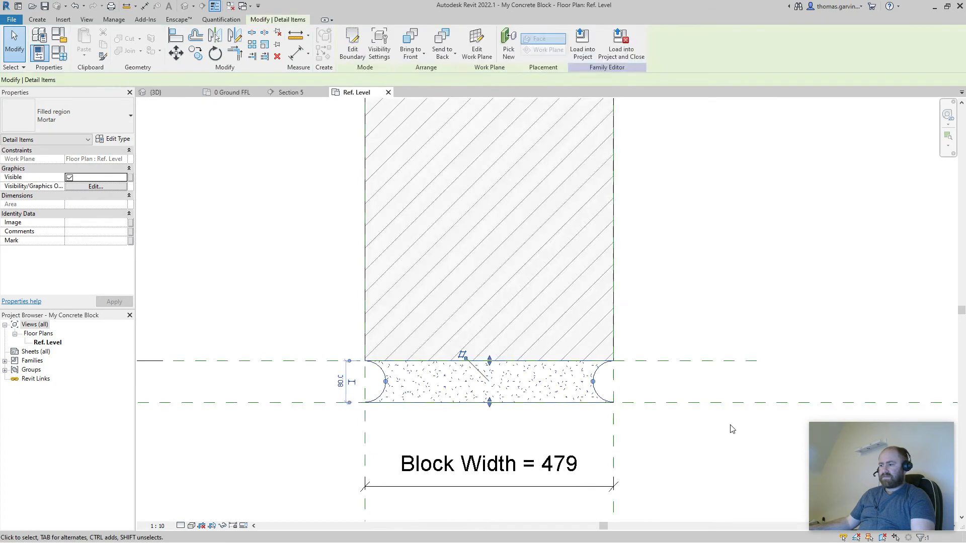
# Set the Mortar Height dimension to 10
pyautogui.scroll(-3, 714, 425)
pyautogui.click(354, 417)
pyautogui.click(355, 419)
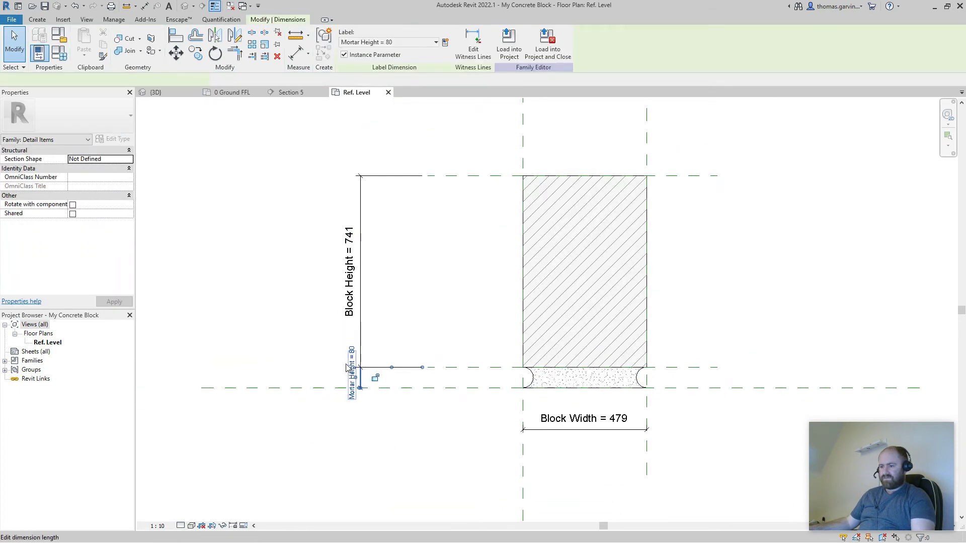
pyautogui.click(352, 366)
pyautogui.write('10')
pyautogui.press('Return')
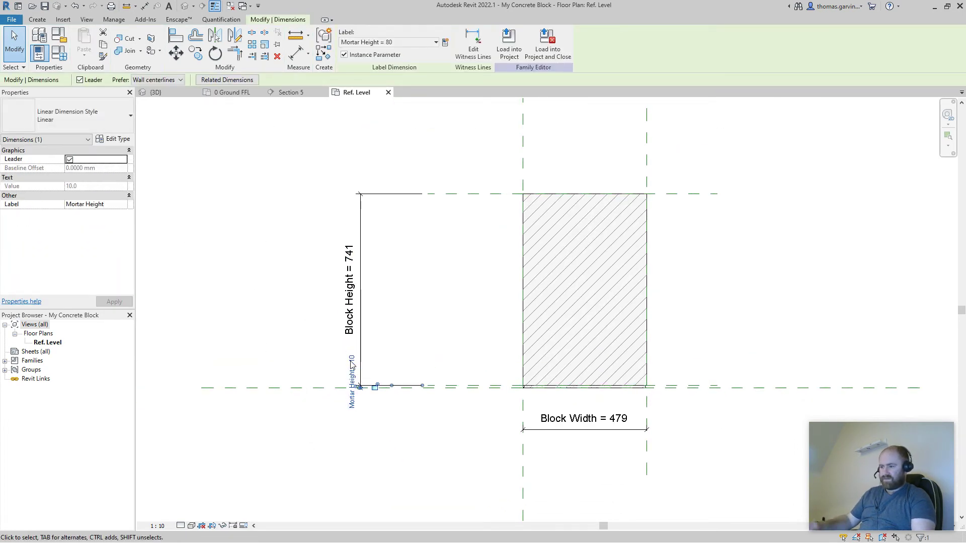
# Set the Block Height dimension to 215
pyautogui.scroll(4, 559, 397)
pyautogui.scroll(5, 437, 346)
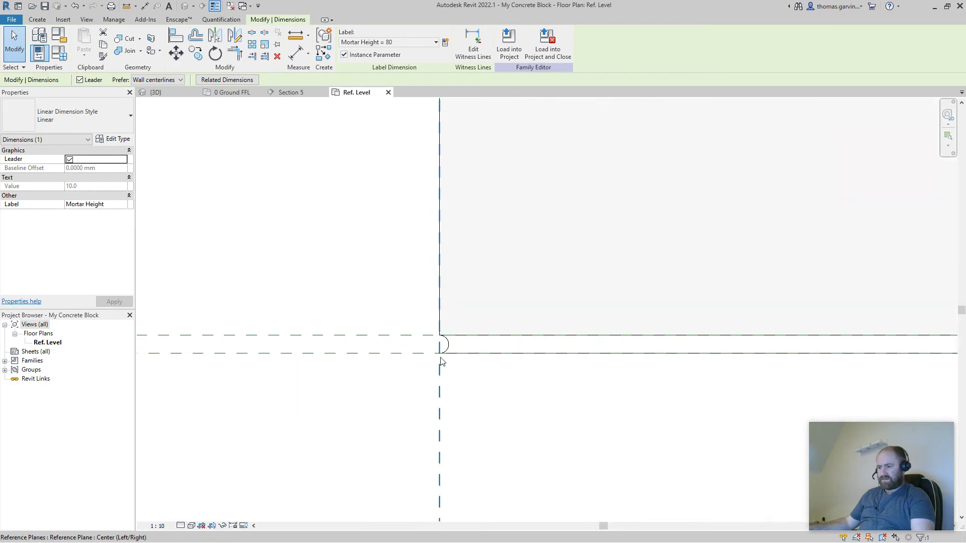
pyautogui.scroll(-6, 456, 343)
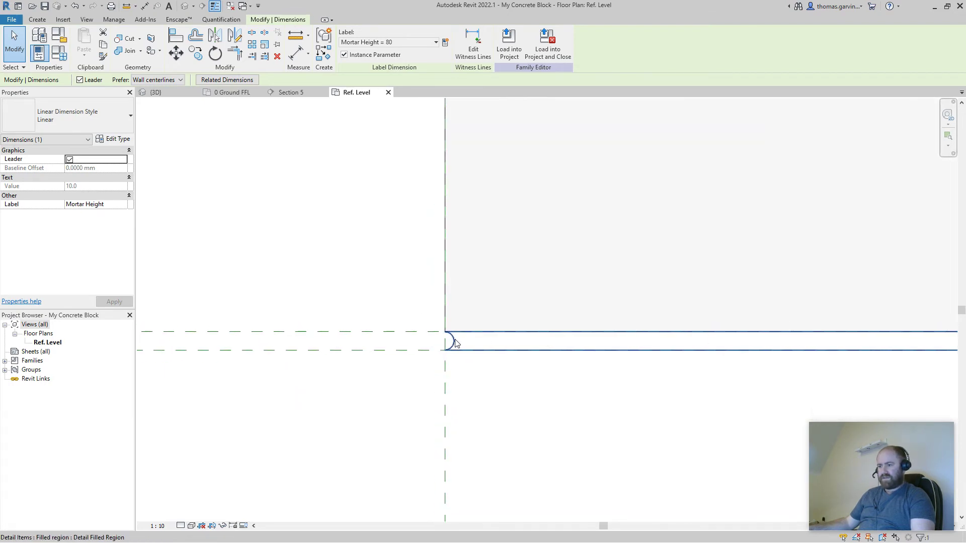
pyautogui.scroll(-1, 482, 452)
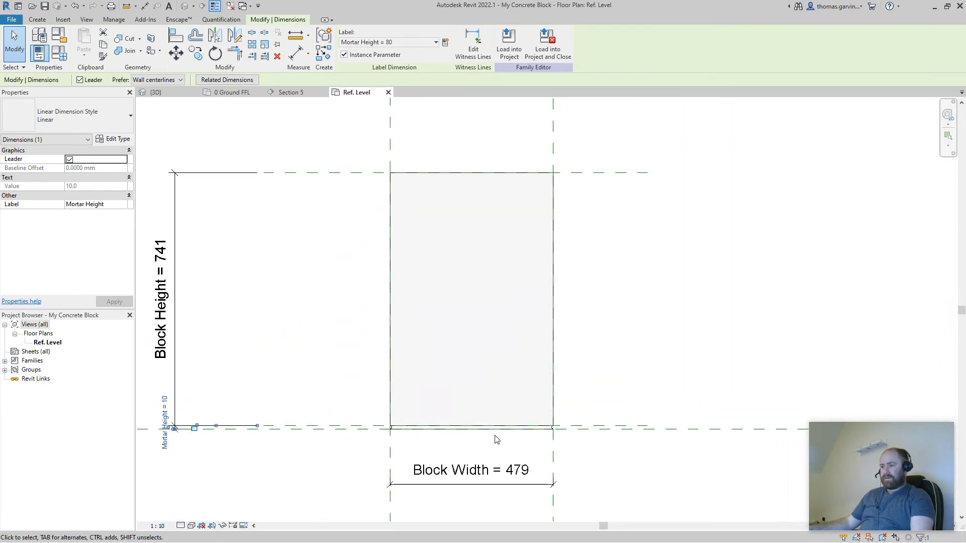
pyautogui.moveTo(201, 329); pyautogui.dragTo(252, 292, button='middle')
pyautogui.click(213, 276)
pyautogui.click(214, 277)
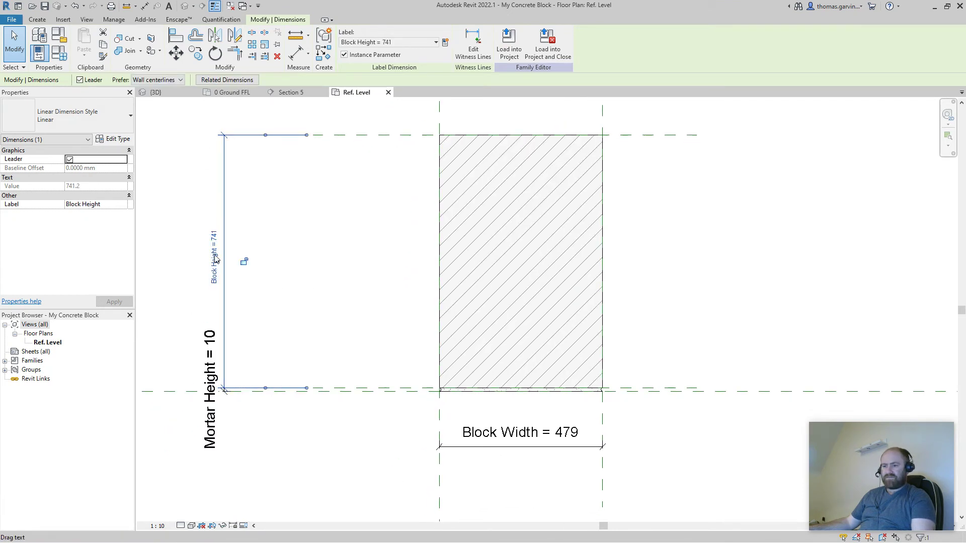
pyautogui.click(216, 256)
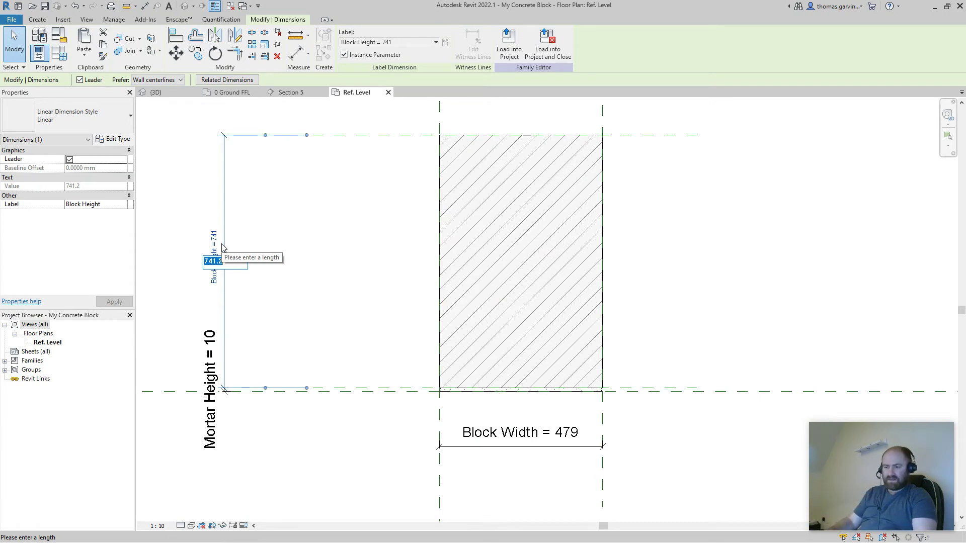
pyautogui.write('215')
pyautogui.press('Return')
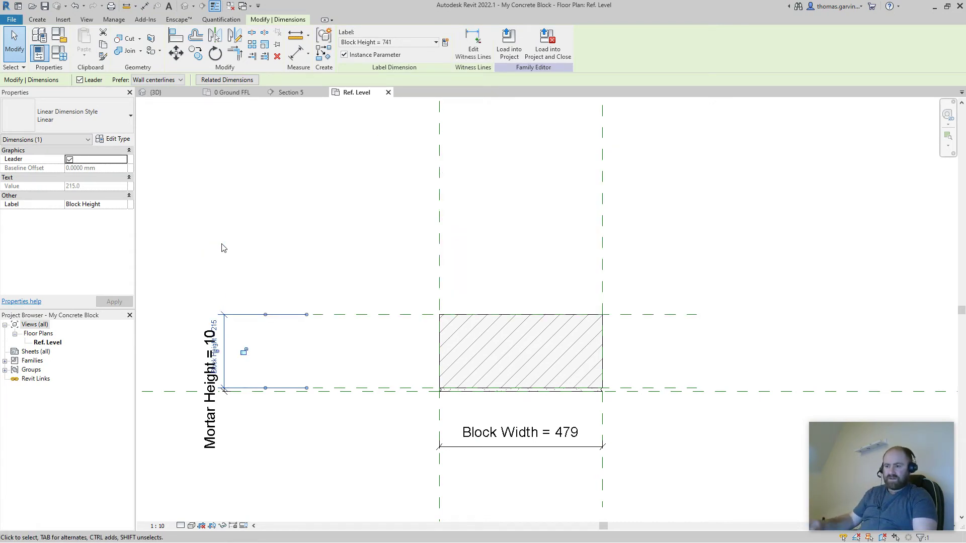
pyautogui.press('Escape')
# Set the Block Width dimension to 100
pyautogui.click(550, 440)
pyautogui.click(535, 438)
pyautogui.write('100')
pyautogui.press('Return')
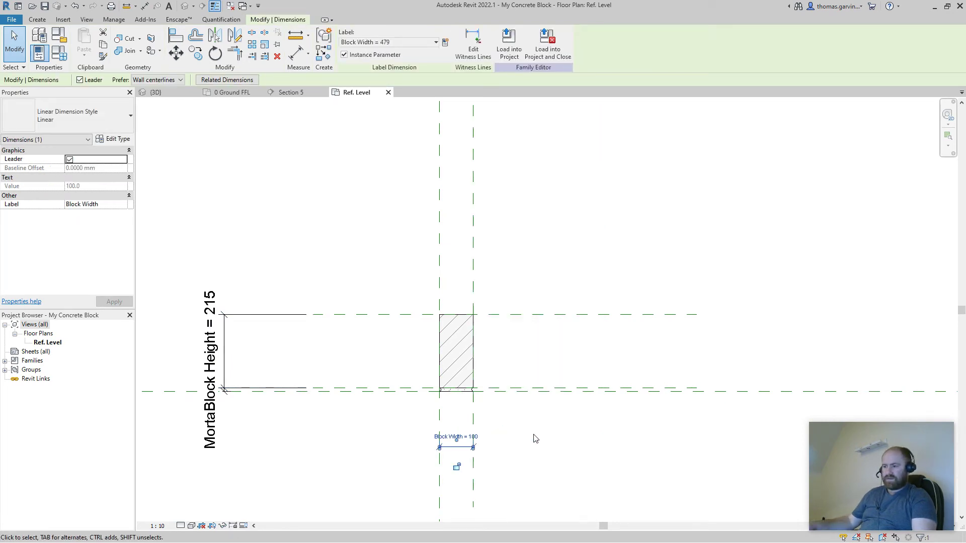
pyautogui.press('Escape')
pyautogui.scroll(3, 482, 391)
pyautogui.scroll(4, 397, 407)
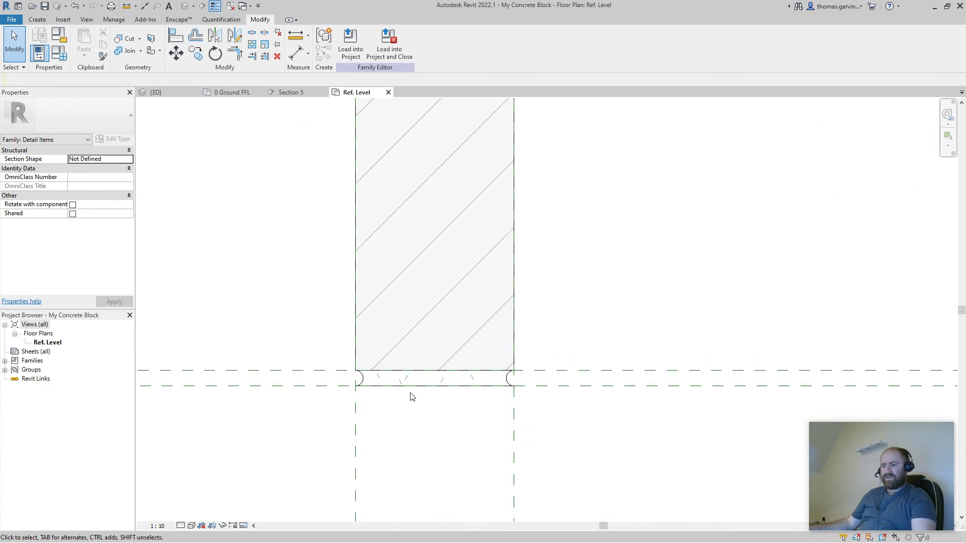
# Associate the Mortar region's Visible property with a new instance parameter named 'Mortar Viz'
pyautogui.click(413, 392)
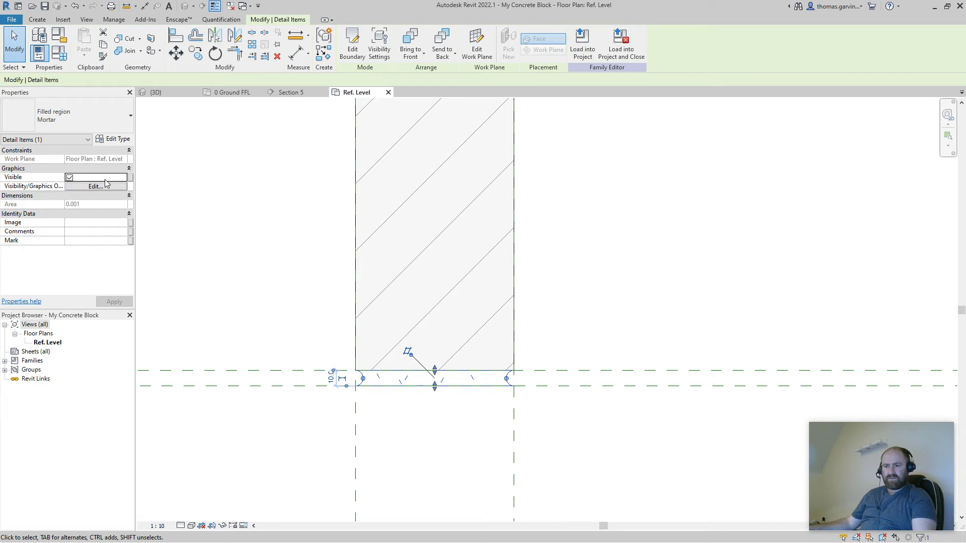
pyautogui.click(131, 178)
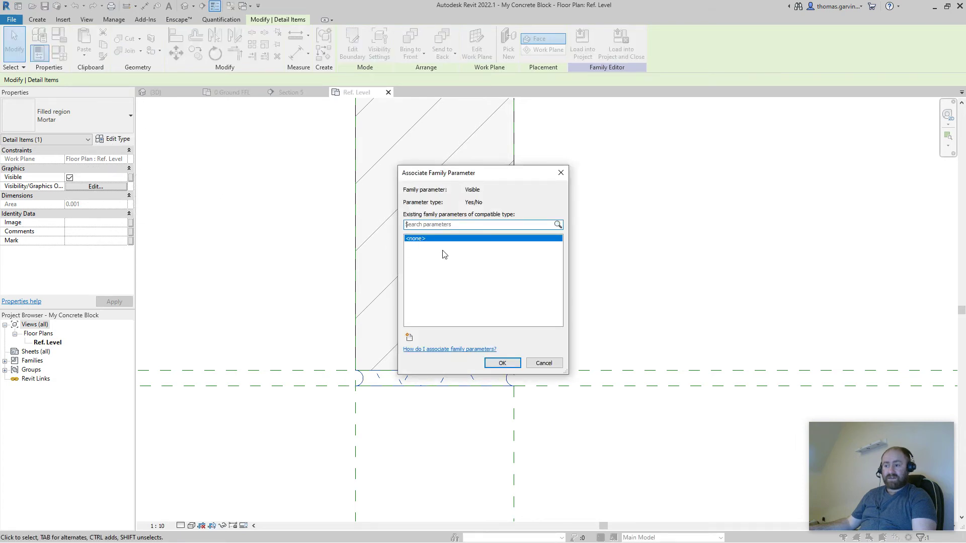
pyautogui.click(408, 338)
pyautogui.write('M')
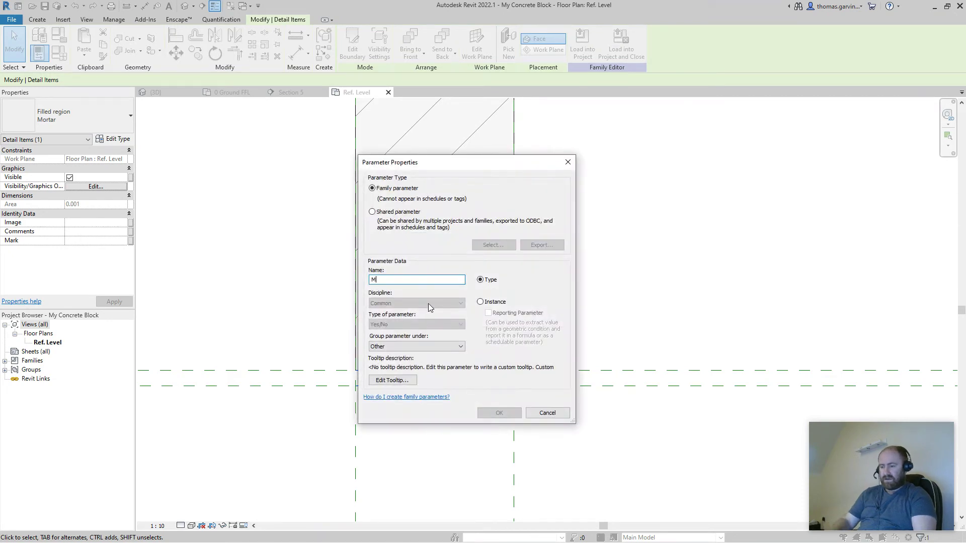
pyautogui.write('ortar ')
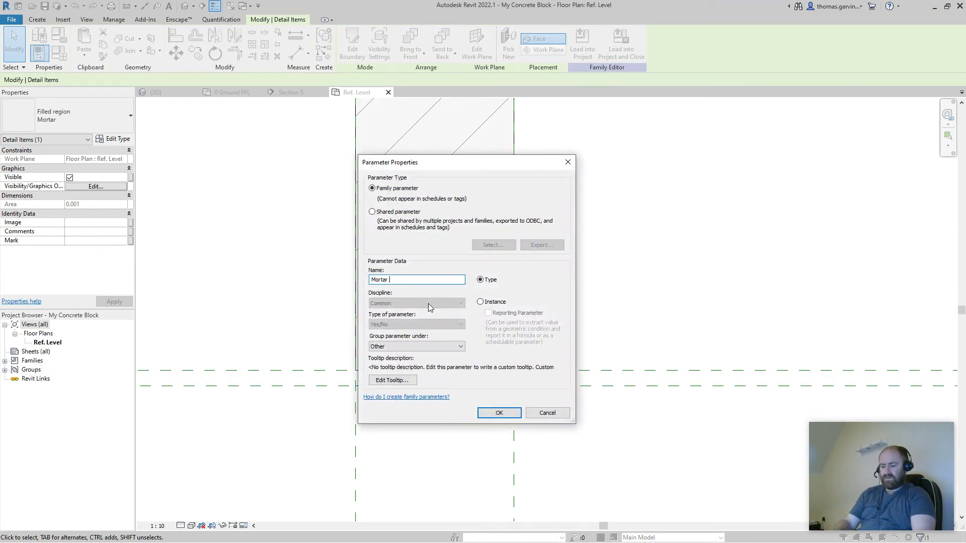
pyautogui.write('Viz')
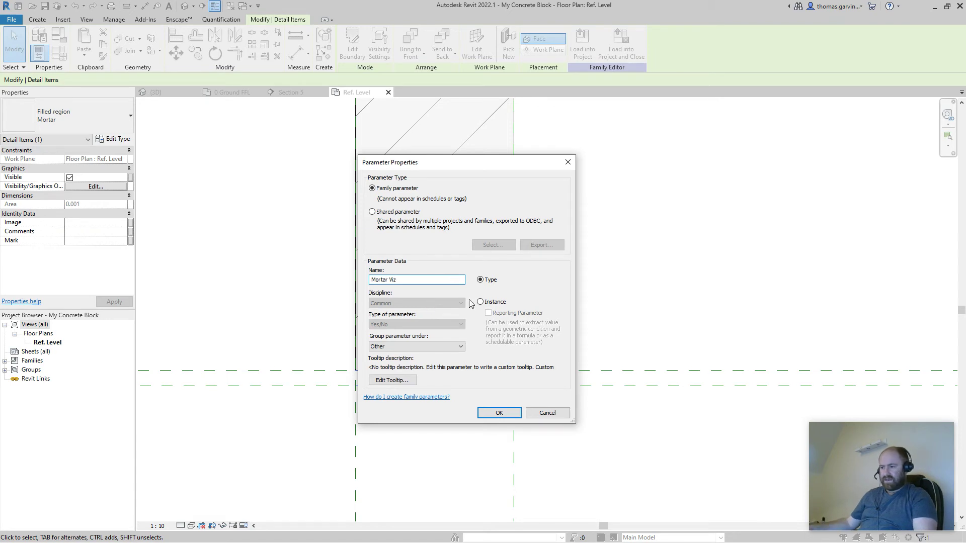
pyautogui.click(497, 416)
pyautogui.click(502, 363)
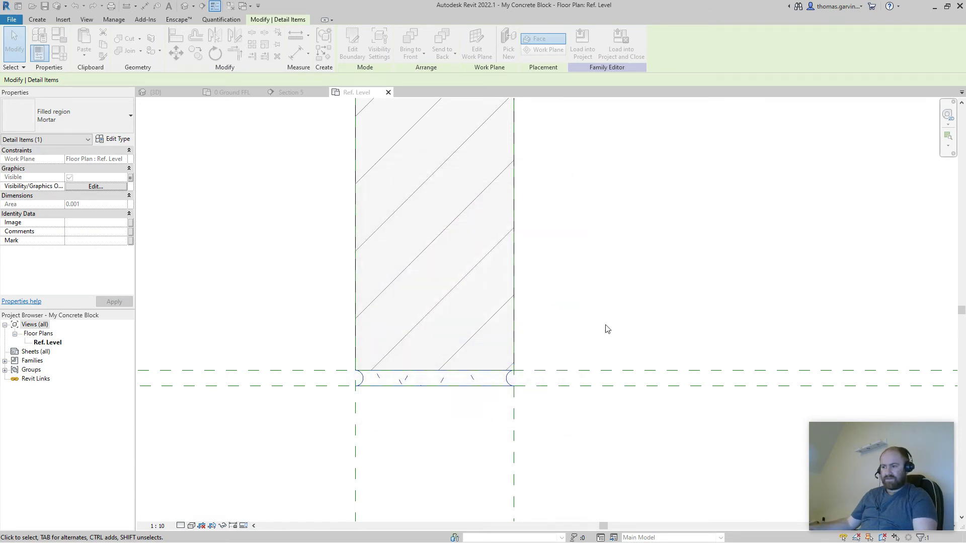
pyautogui.click(608, 302)
pyautogui.scroll(-2, 607, 293)
pyautogui.scroll(-4, 614, 327)
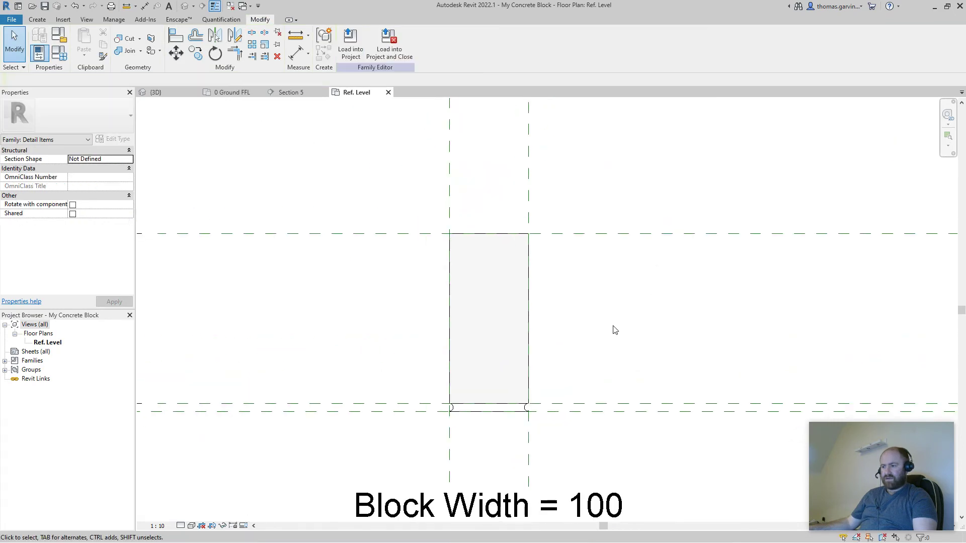
# Save and load My Concrete Block into the project, placing one in the Section 5 wall leaf
pyautogui.moveTo(623, 367); pyautogui.dragTo(544, 287, button='middle')
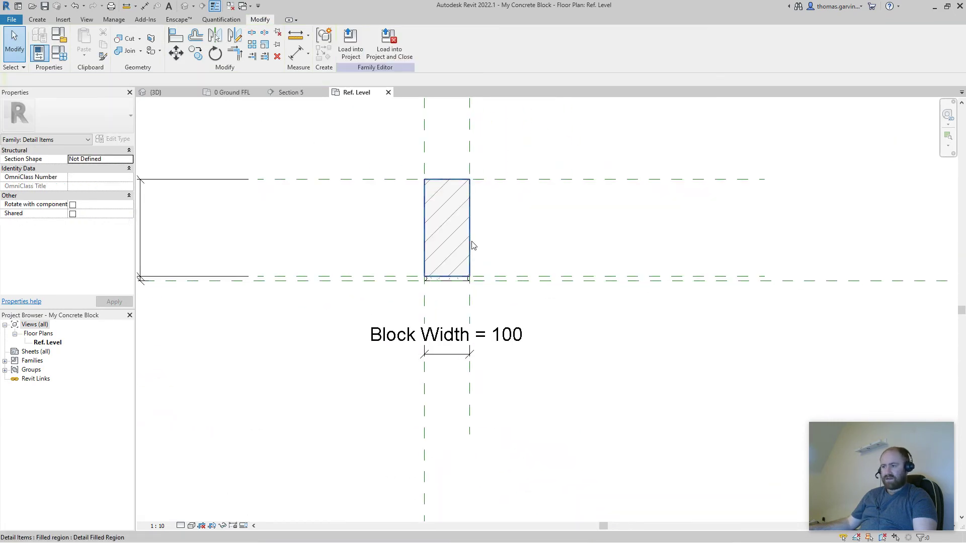
pyautogui.click(389, 43)
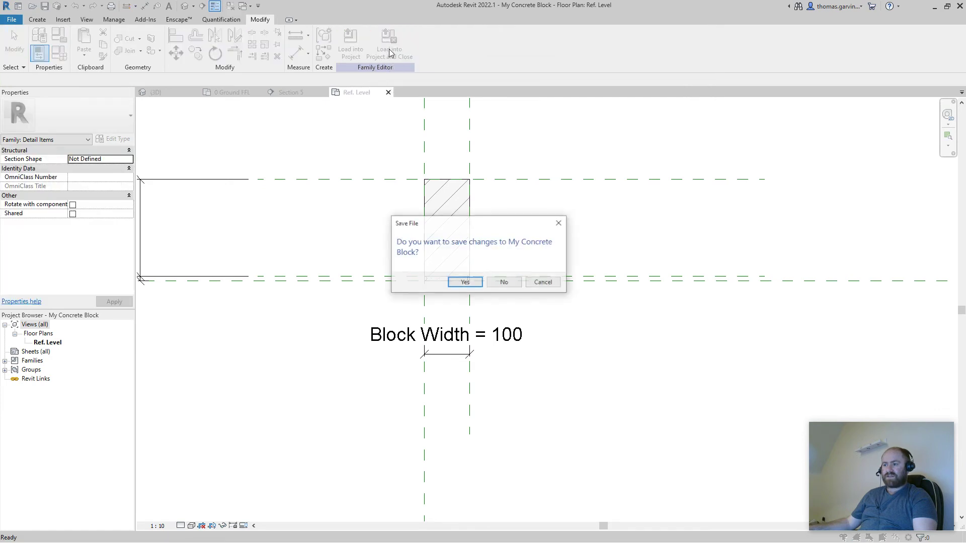
pyautogui.click(464, 283)
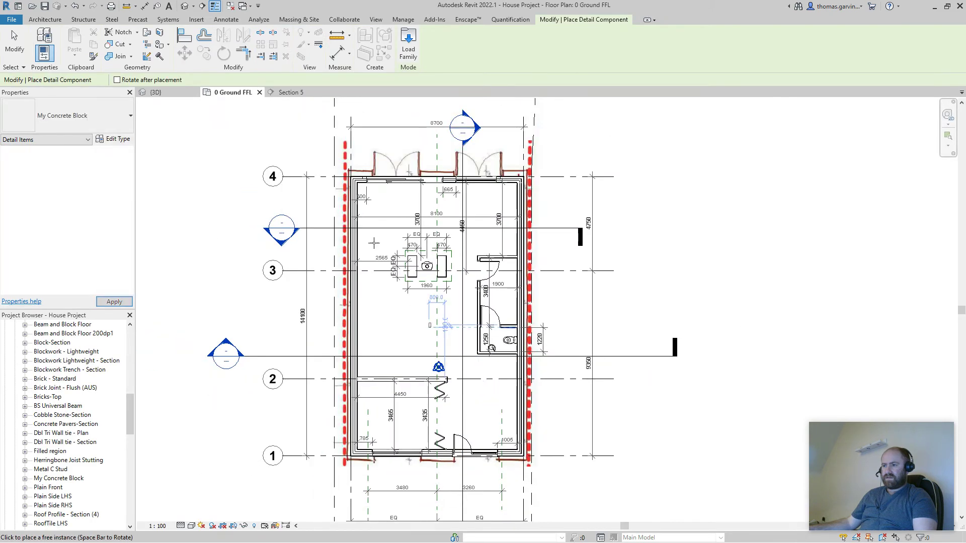
pyautogui.click(299, 92)
pyautogui.scroll(-3, 421, 386)
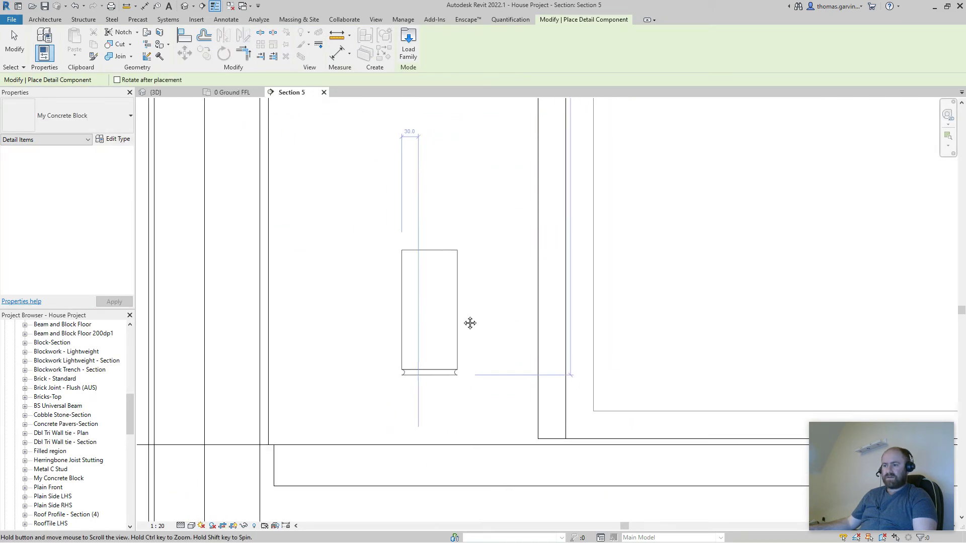
pyautogui.click(308, 308)
pyautogui.scroll(2, 308, 308)
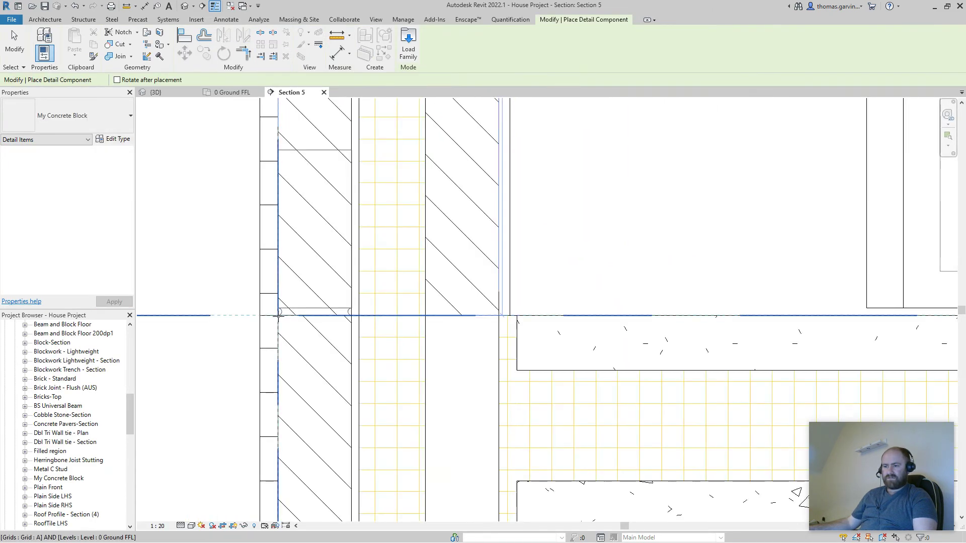
pyautogui.moveTo(422, 217); pyautogui.dragTo(441, 296, button='middle')
pyautogui.press('Escape')
# Copy the block twice to stack two more blocks above the first
pyautogui.click(357, 236)
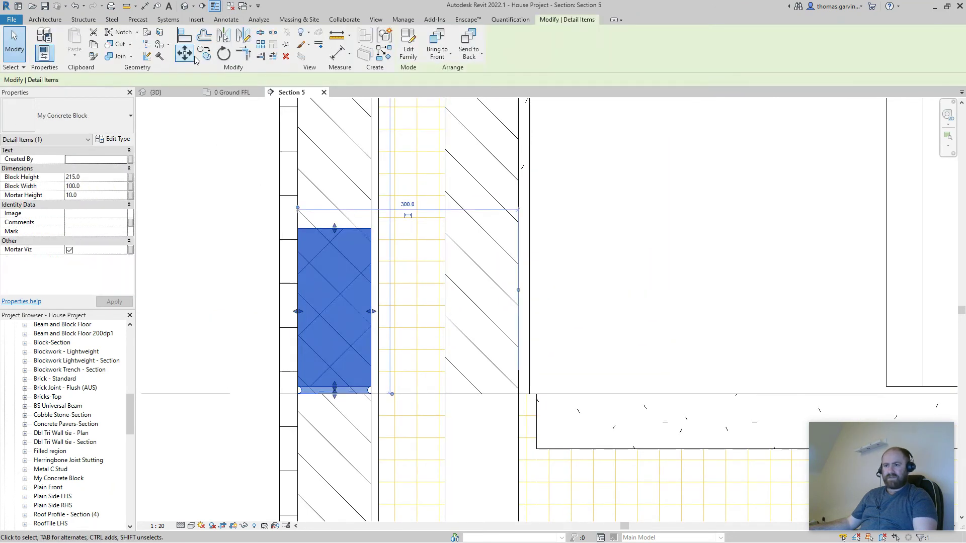
pyautogui.press('c')
pyautogui.press('c')
pyautogui.click(372, 394)
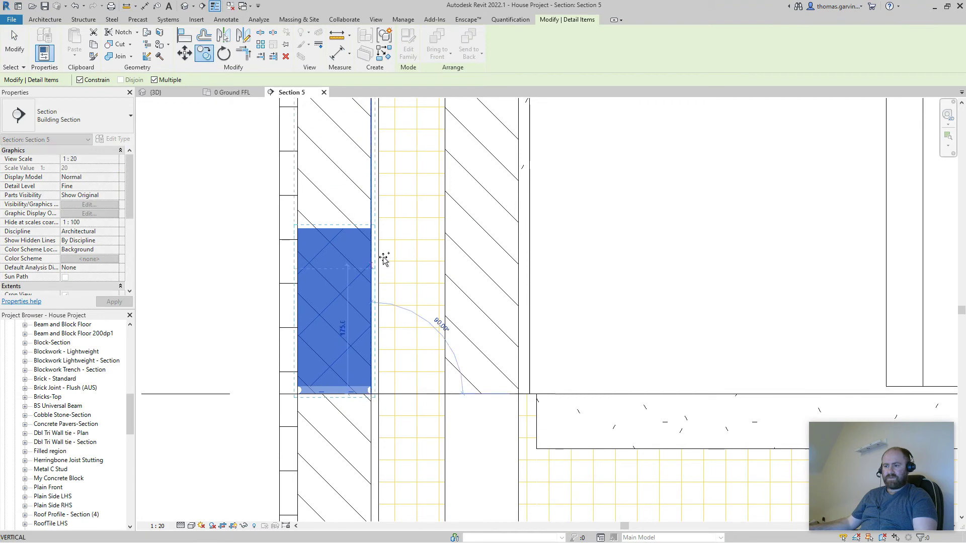
pyautogui.click(372, 228)
pyautogui.scroll(-2, 391, 334)
pyautogui.scroll(2, 388, 296)
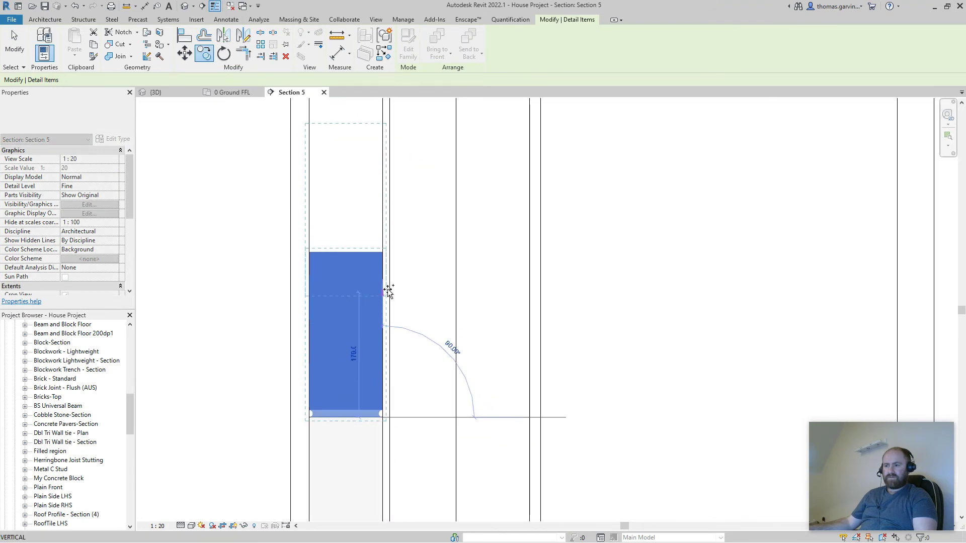
pyautogui.click(384, 252)
pyautogui.scroll(-2, 397, 290)
pyautogui.press('Escape')
pyautogui.press('Escape')
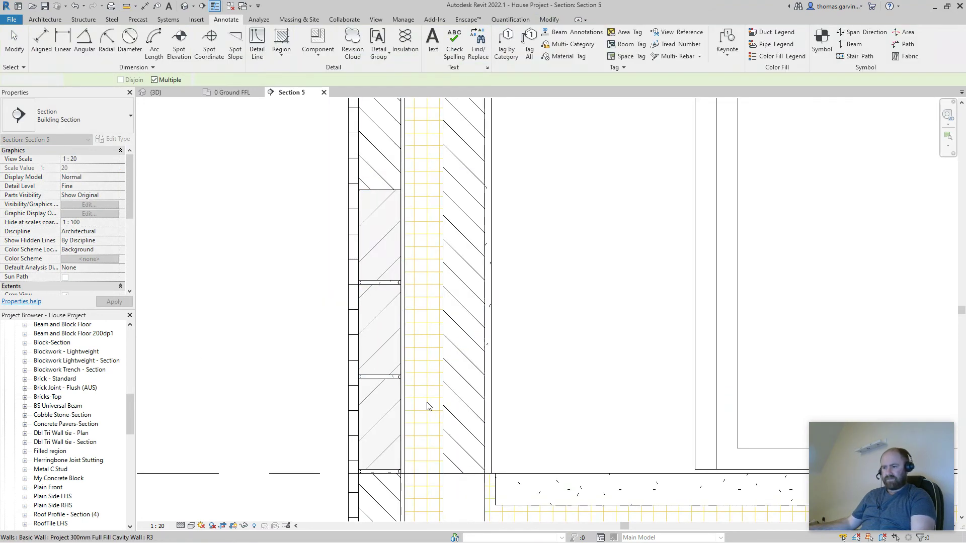
pyautogui.moveTo(272, 272); pyautogui.dragTo(457, 212, button='middle')
pyautogui.click(569, 44)
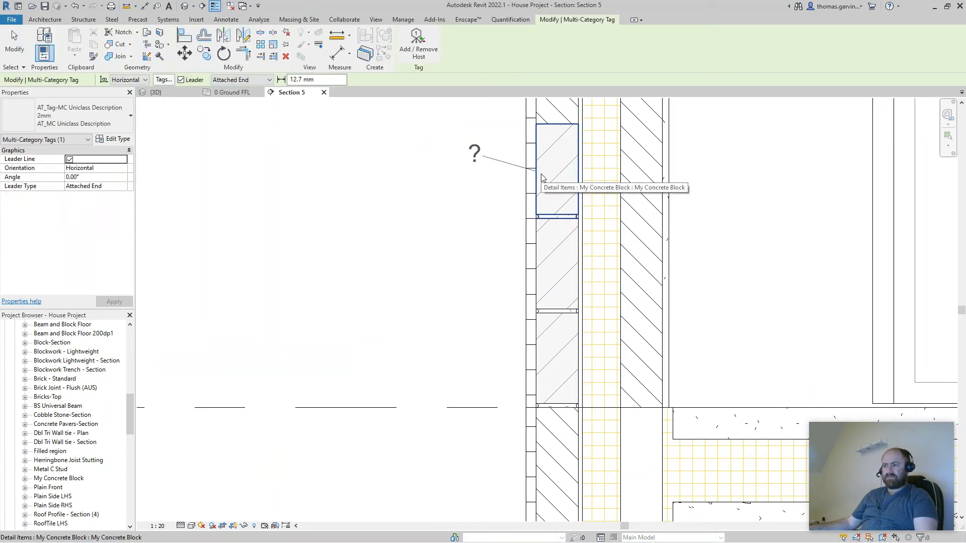
# Cancel tagging and reopen a placed My Concrete Block's family in the Family Editor
pyautogui.scroll(-2, 412, 301)
pyautogui.scroll(-2, 413, 308)
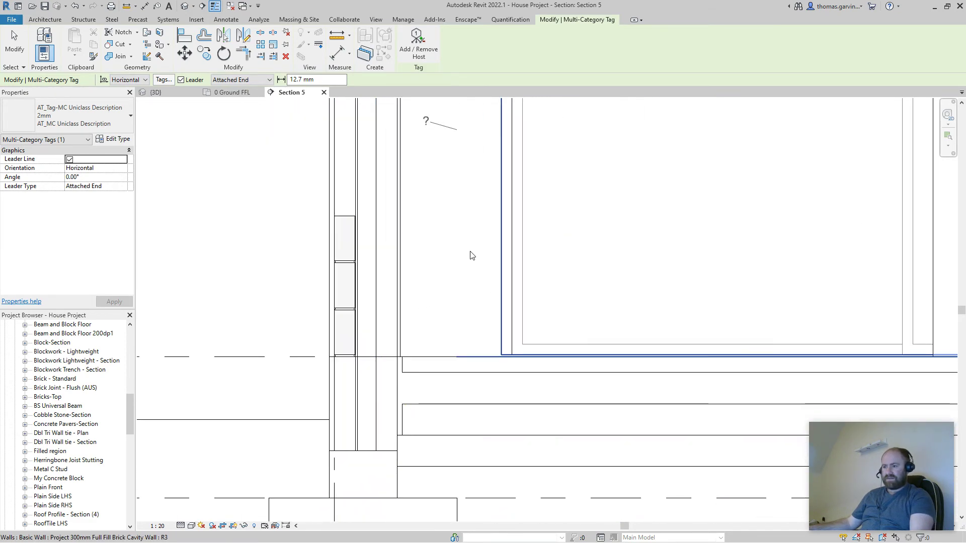
pyautogui.press('Escape')
pyautogui.press('Escape')
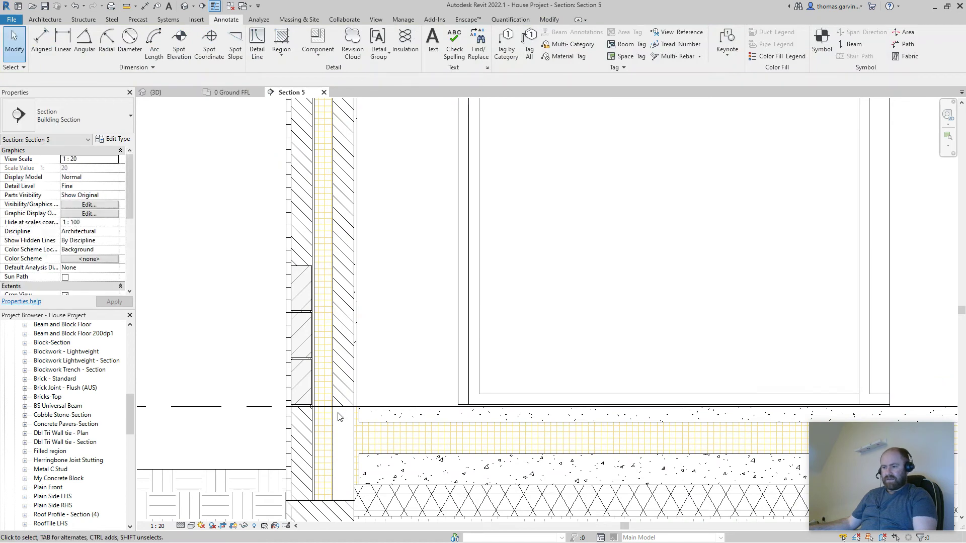
pyautogui.click(310, 396)
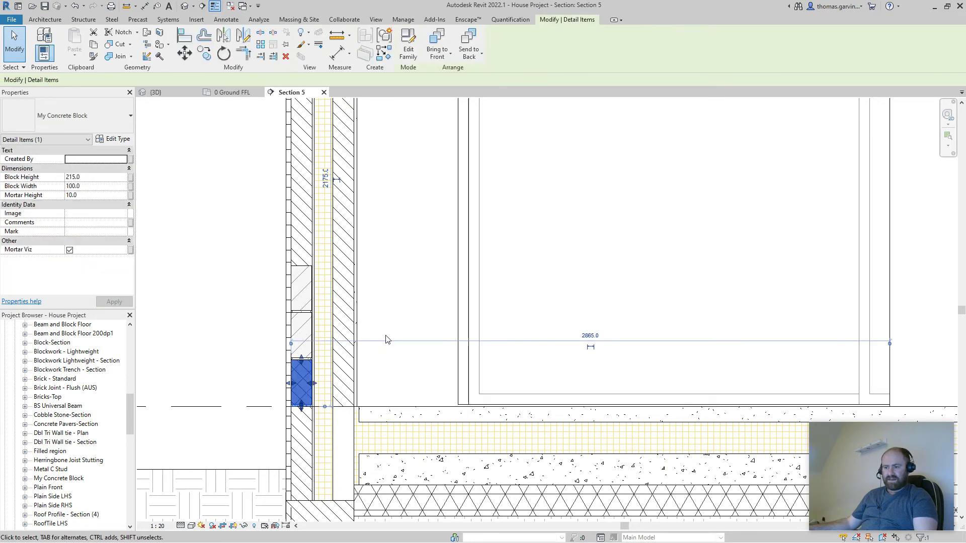
pyautogui.press('Escape')
pyautogui.scroll(4, 335, 413)
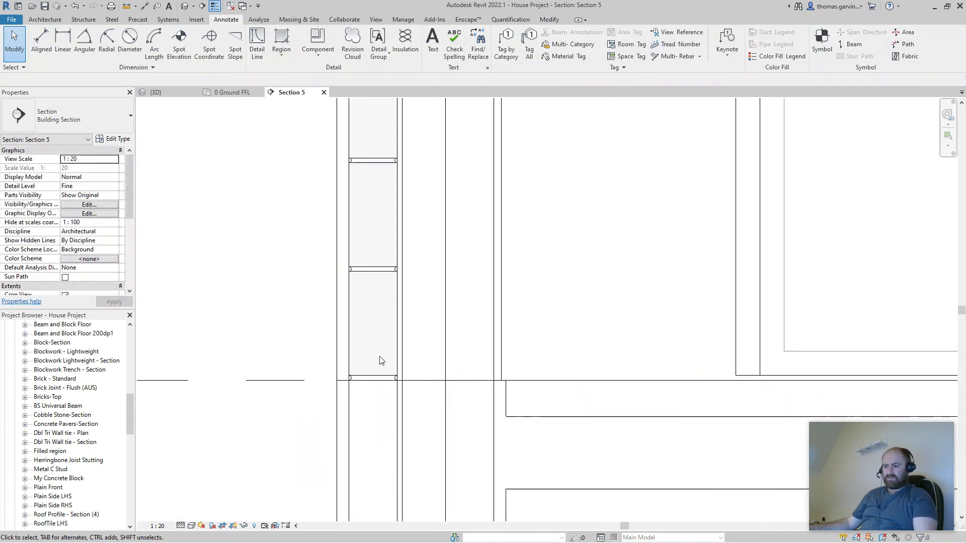
pyautogui.click(310, 399)
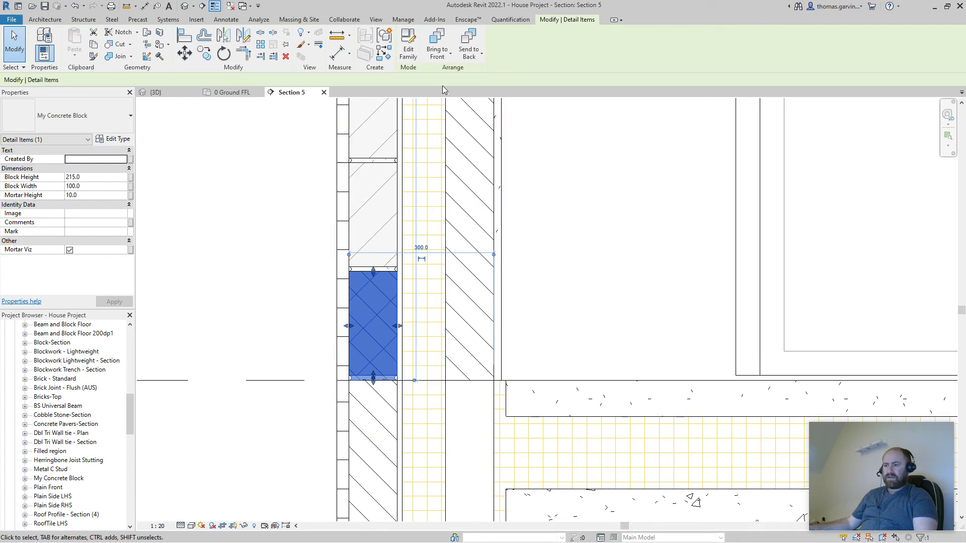
pyautogui.click(408, 44)
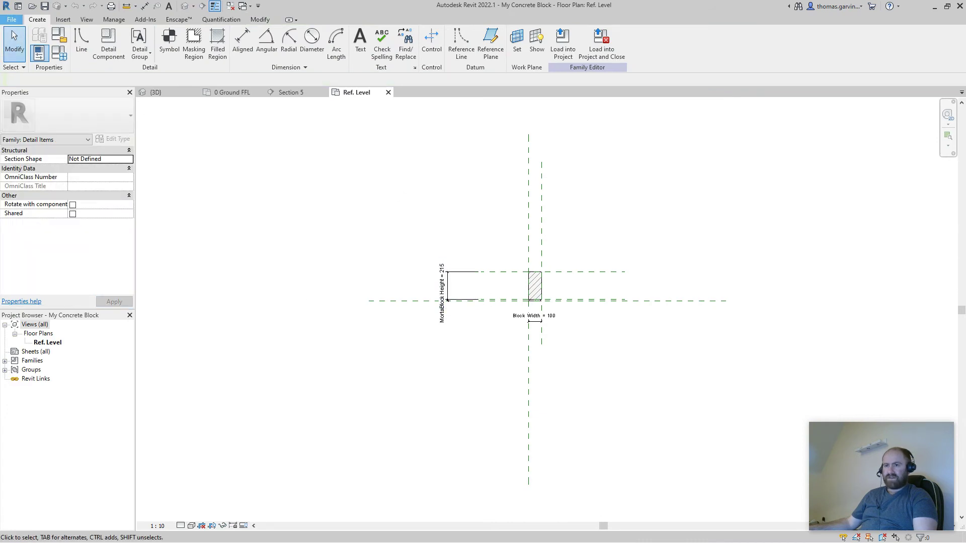
# Save the family as a new file named 'My Thermal Block'
pyautogui.click(11, 19)
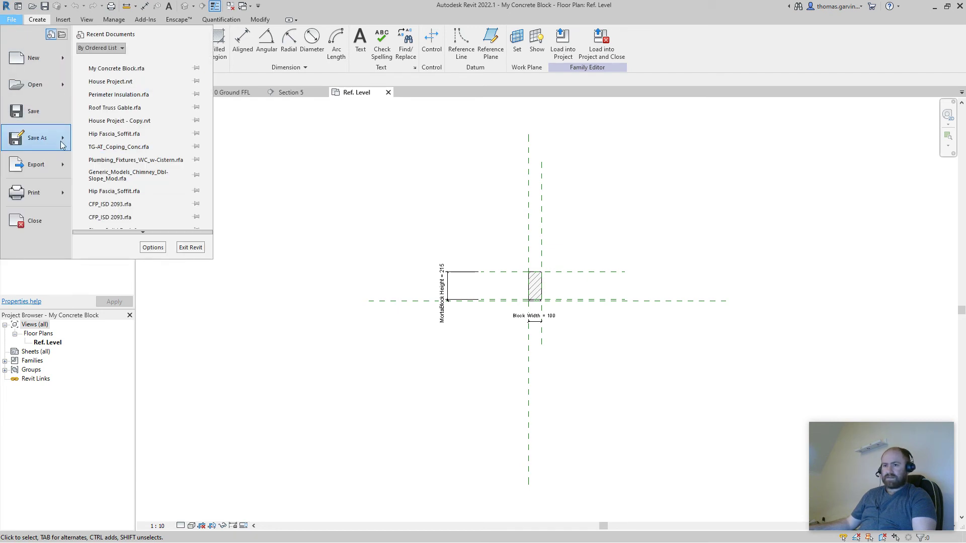
pyautogui.moveTo(60, 142)
pyautogui.click(156, 138)
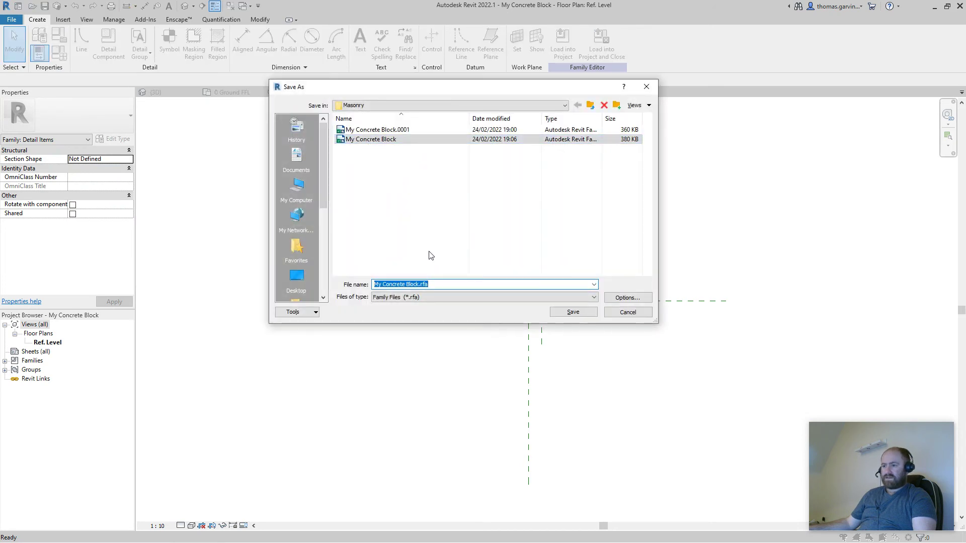
pyautogui.write('My The')
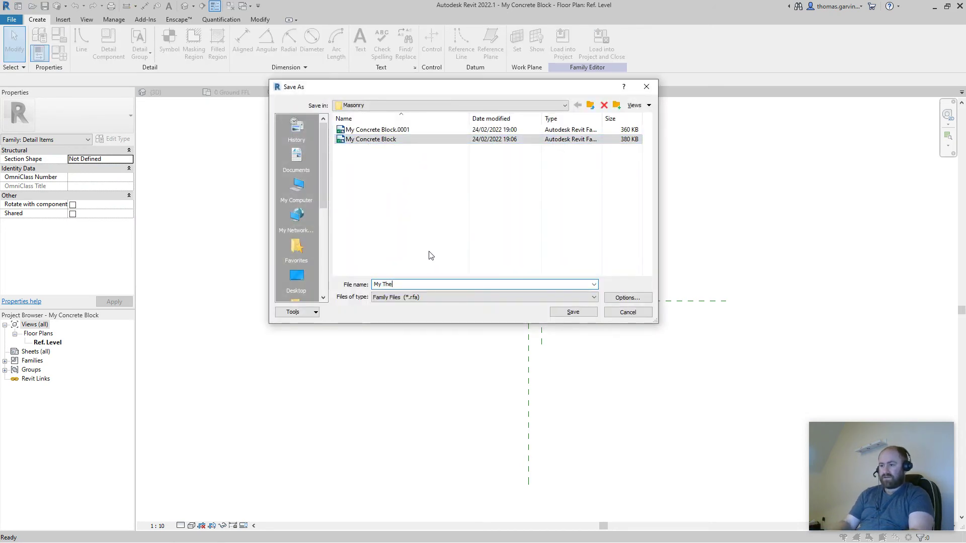
pyautogui.write('rmal Bloc')
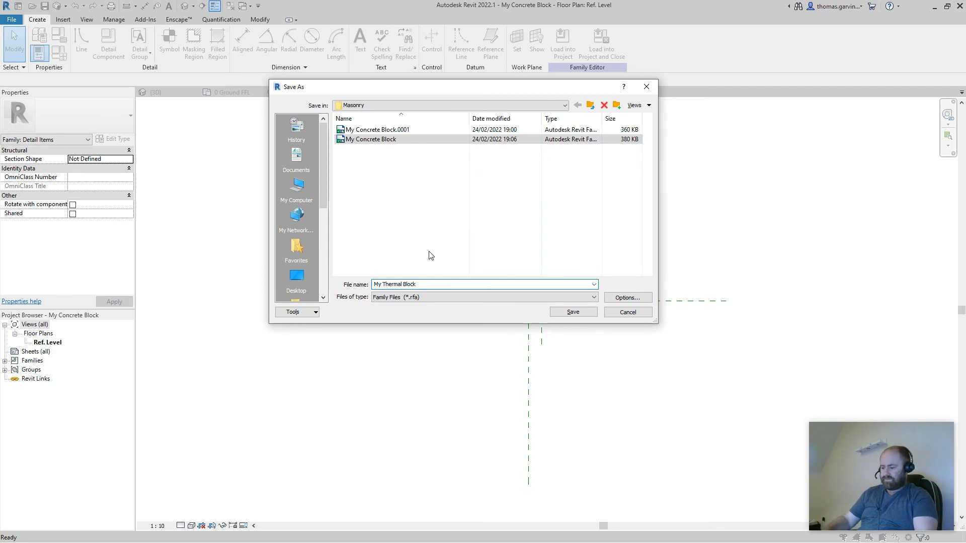
pyautogui.write('k')
pyautogui.press('Return')
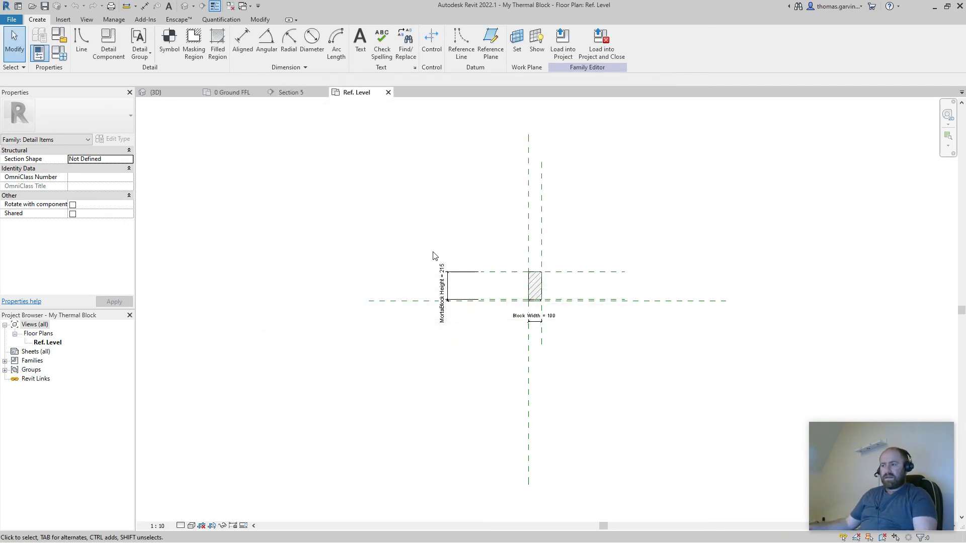
pyautogui.scroll(3, 561, 291)
# Give the block's filled region type a pale pink background colour, RGB 255-204-204
pyautogui.click(513, 282)
pyautogui.scroll(2, 513, 281)
pyautogui.press('Escape')
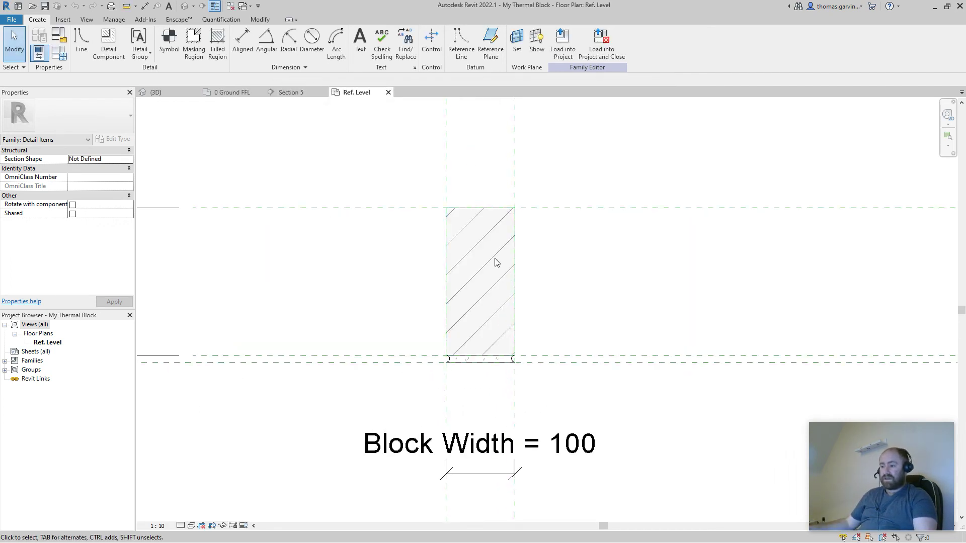
pyautogui.click(519, 270)
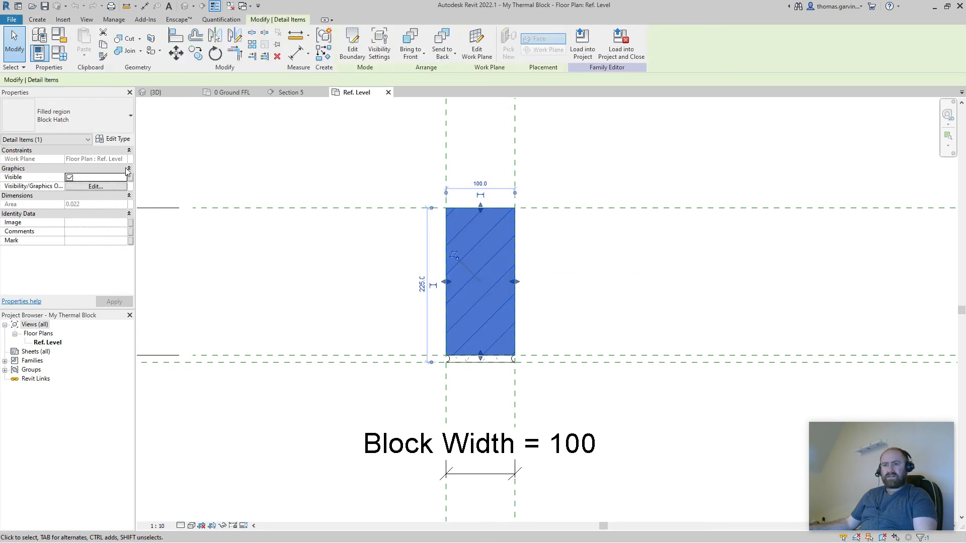
pyautogui.click(115, 140)
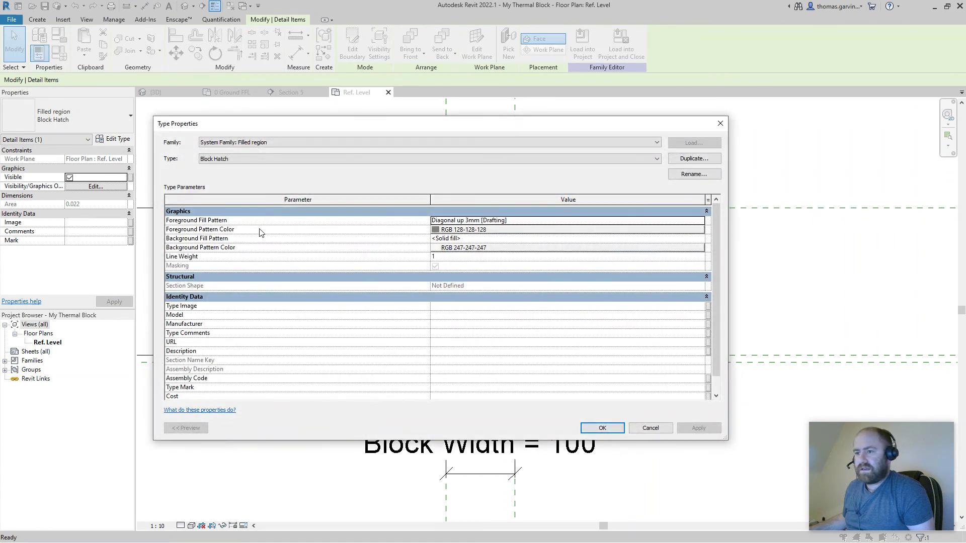
pyautogui.click(547, 251)
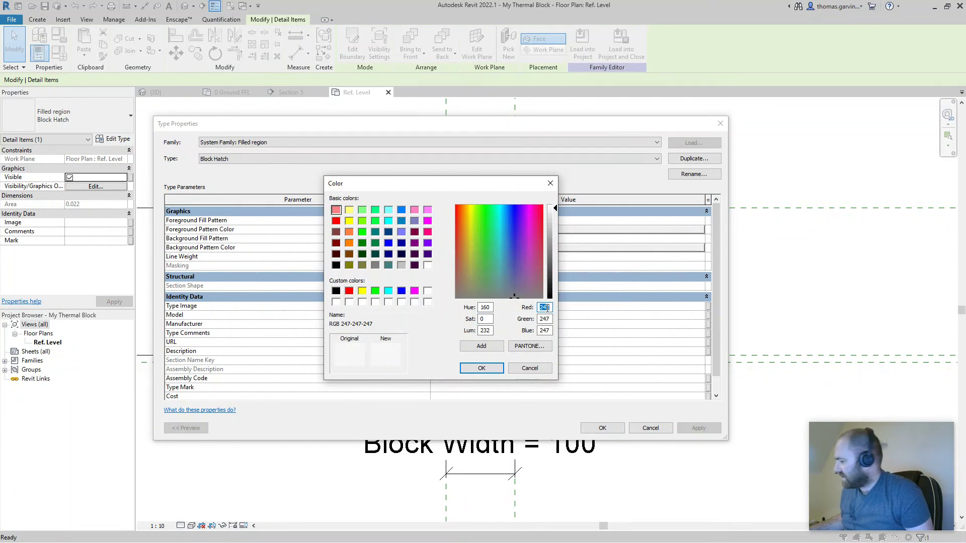
pyautogui.write('255')
pyautogui.write('0')
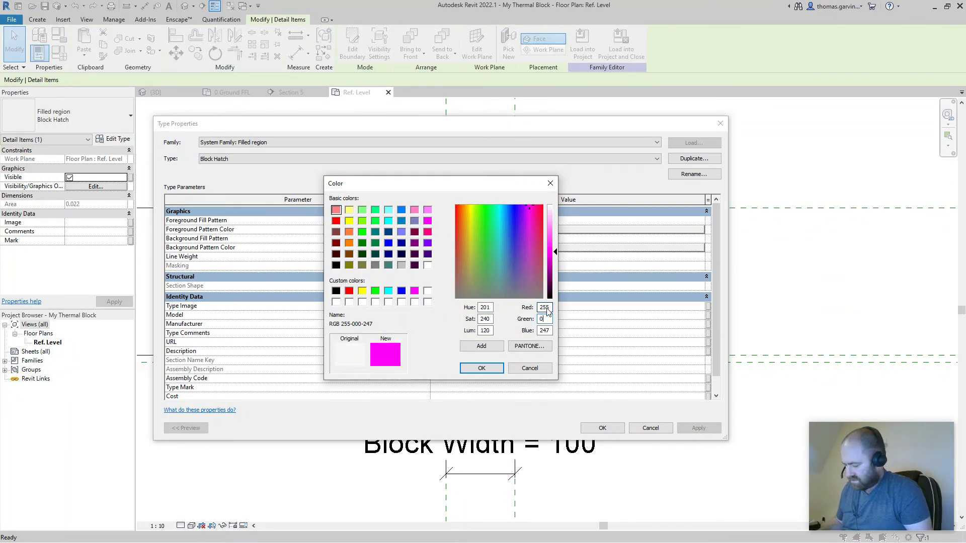
pyautogui.write('204204')
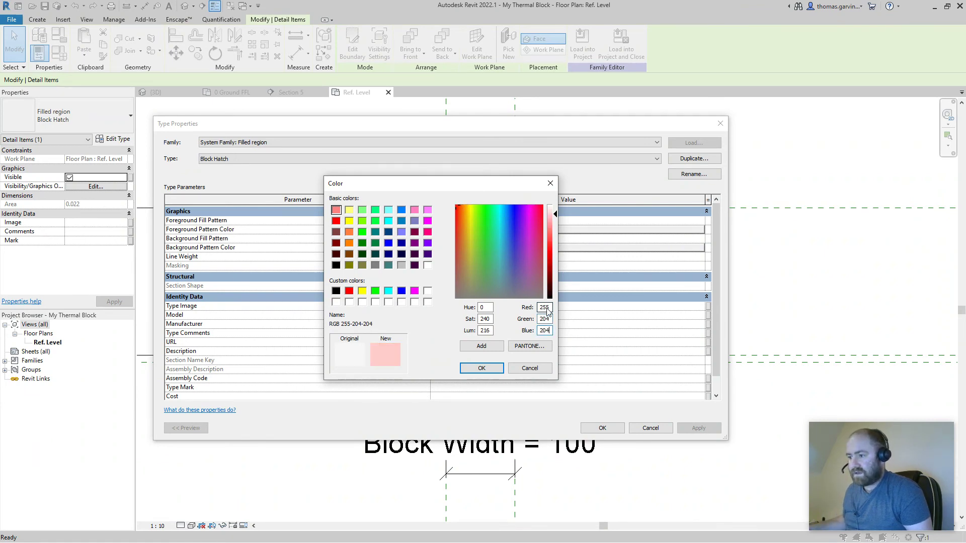
pyautogui.click(482, 369)
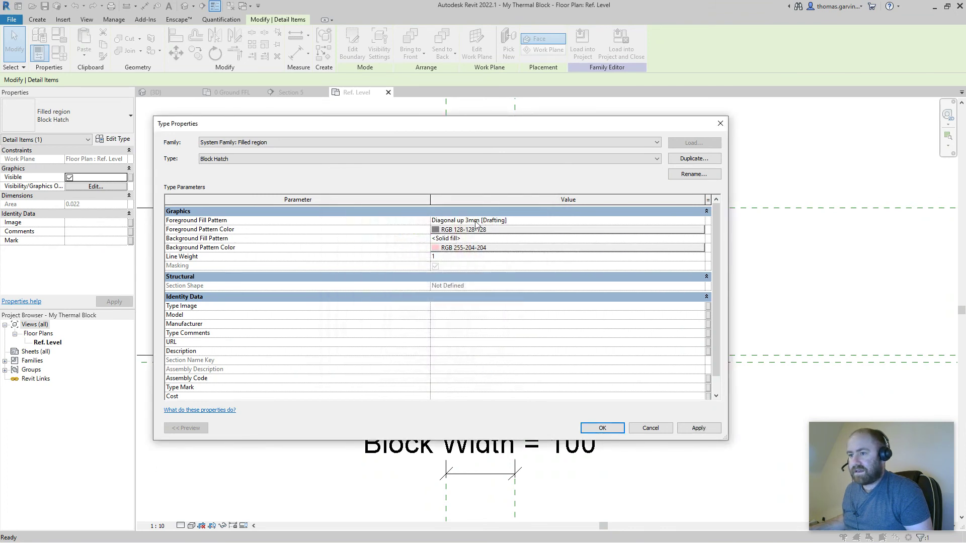
# Set the foreground pattern to Masonry - Concrete Block crosshatch with 3mm line spacing
pyautogui.click(702, 221)
pyautogui.scroll(-5, 475, 304)
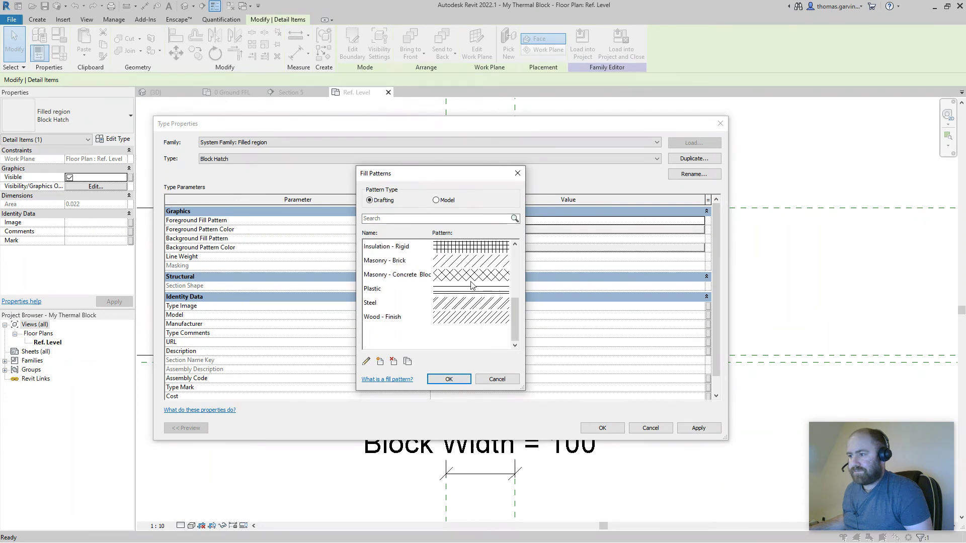
pyautogui.click(402, 278)
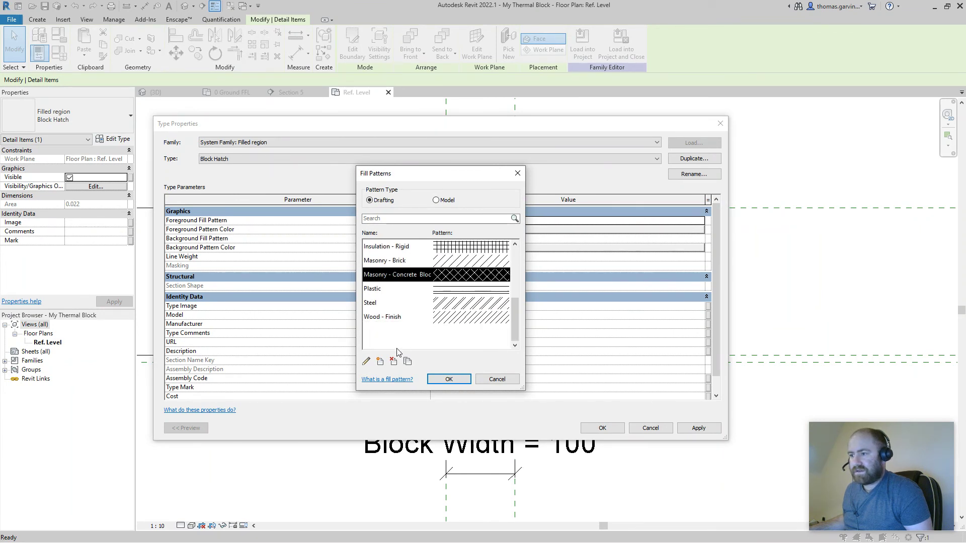
pyautogui.click(366, 362)
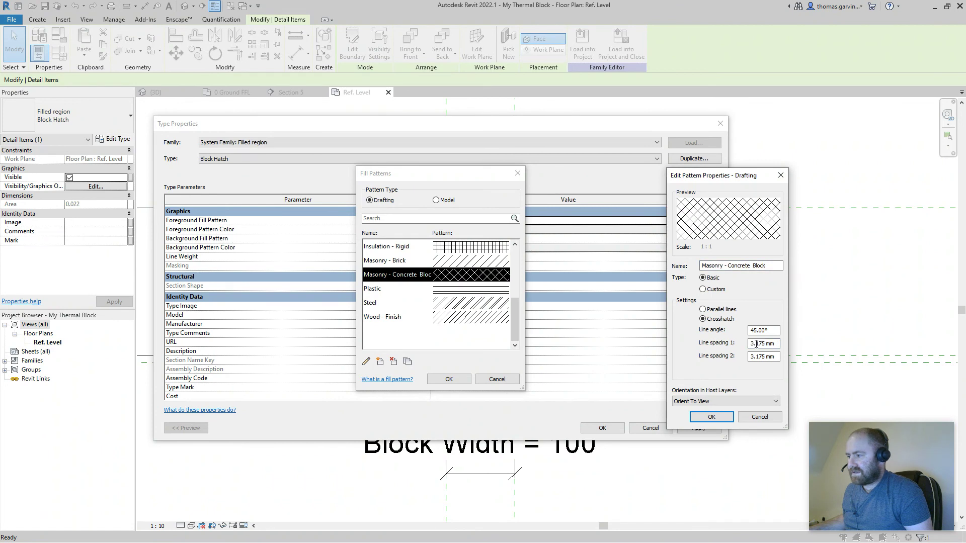
pyautogui.write('3')
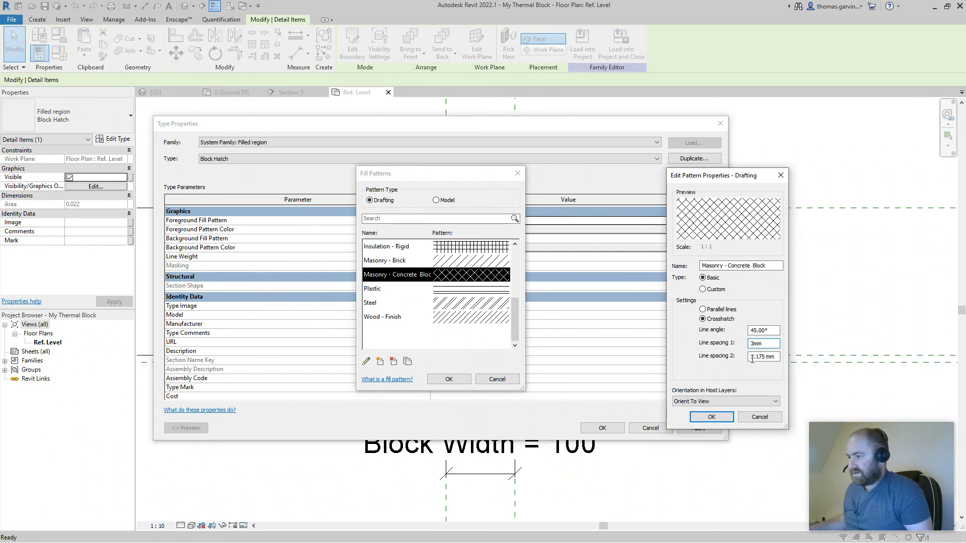
pyautogui.write('3')
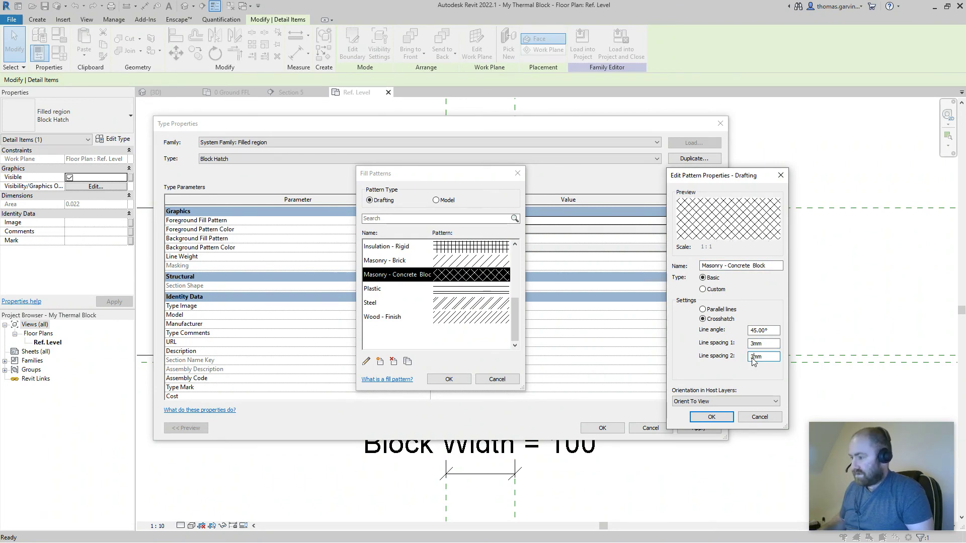
pyautogui.click(711, 417)
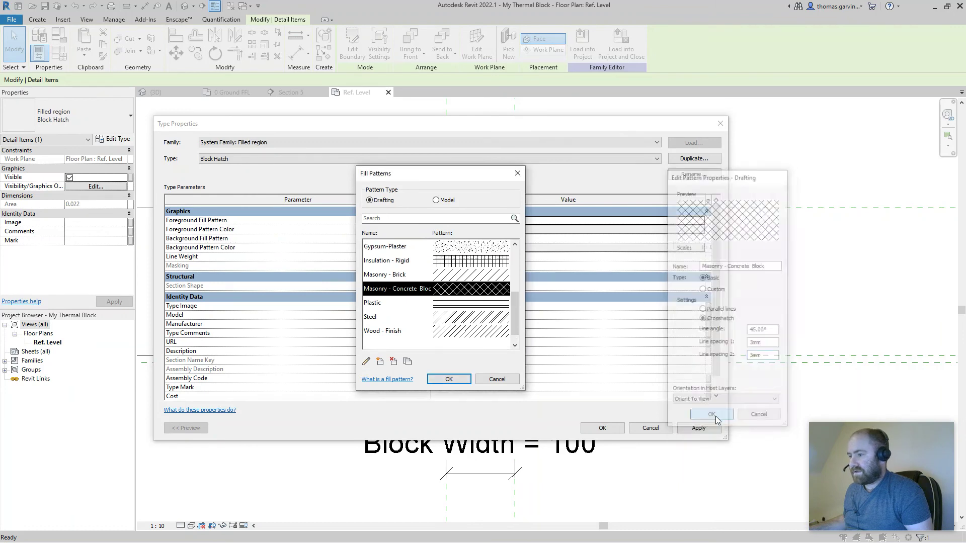
pyautogui.click(452, 379)
pyautogui.click(602, 428)
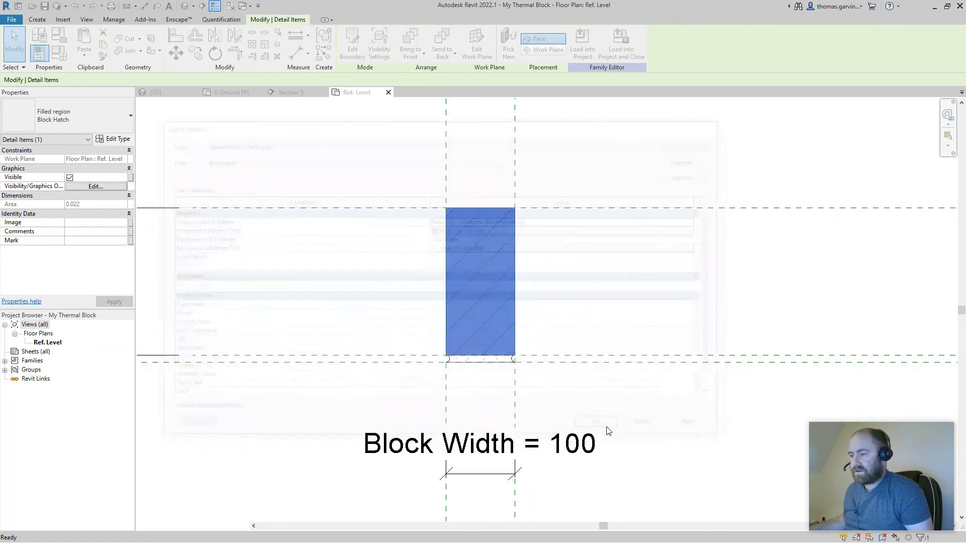
pyautogui.click(587, 280)
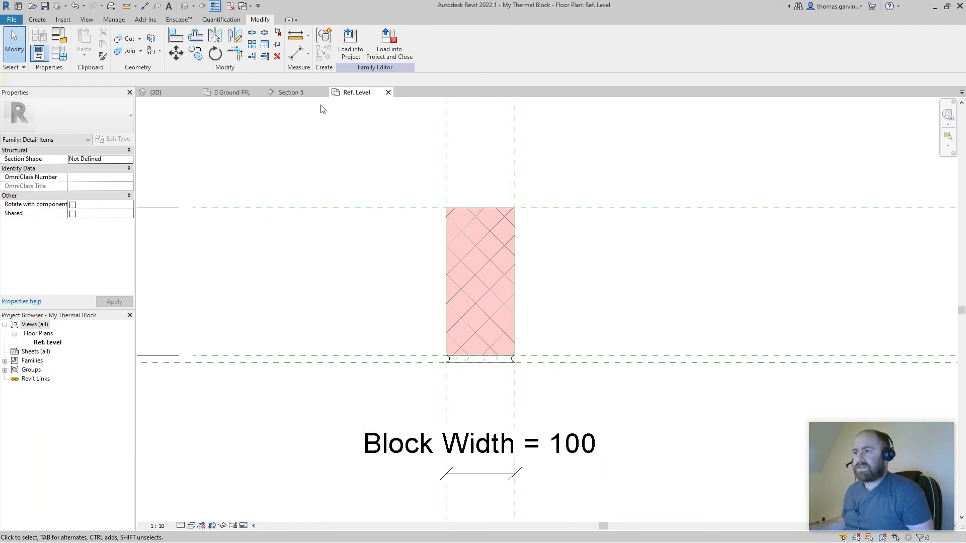
# Save My Thermal Block, load it into the House Project, and place one in the wall cavity
pyautogui.click(385, 45)
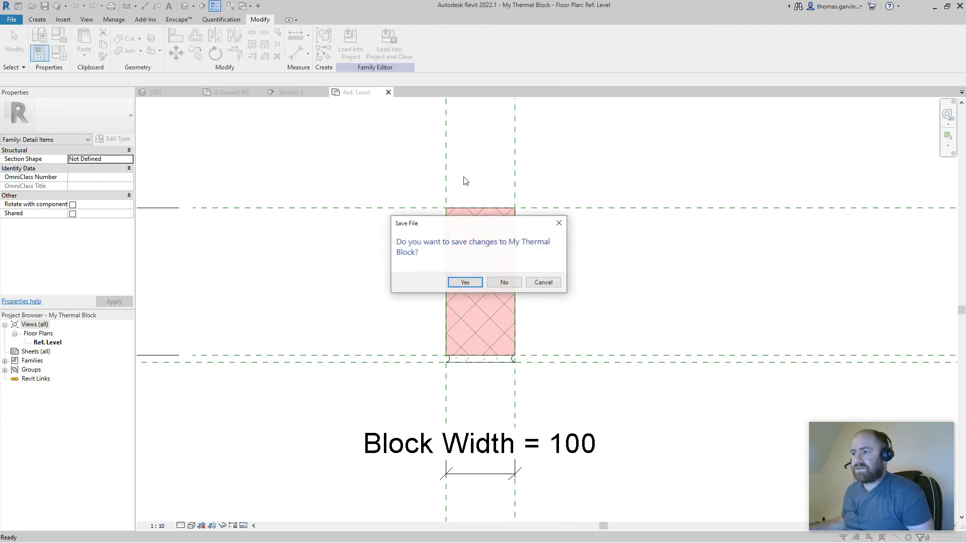
pyautogui.click(471, 283)
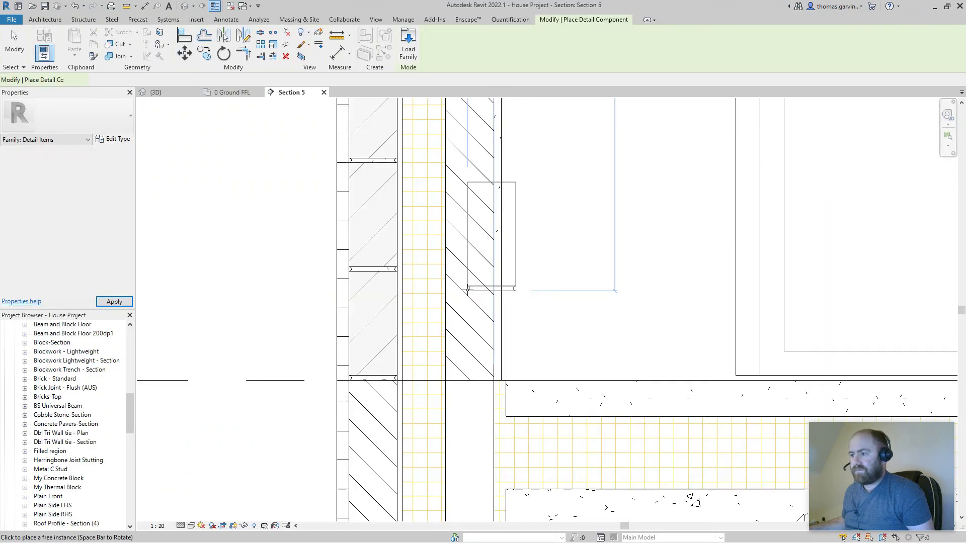
pyautogui.click(446, 378)
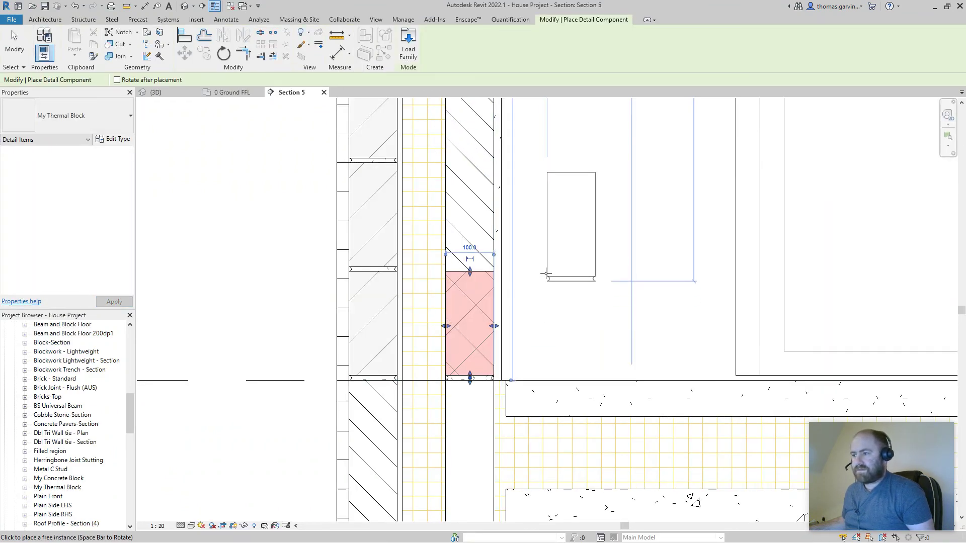
pyautogui.press('Escape')
pyautogui.press('Escape')
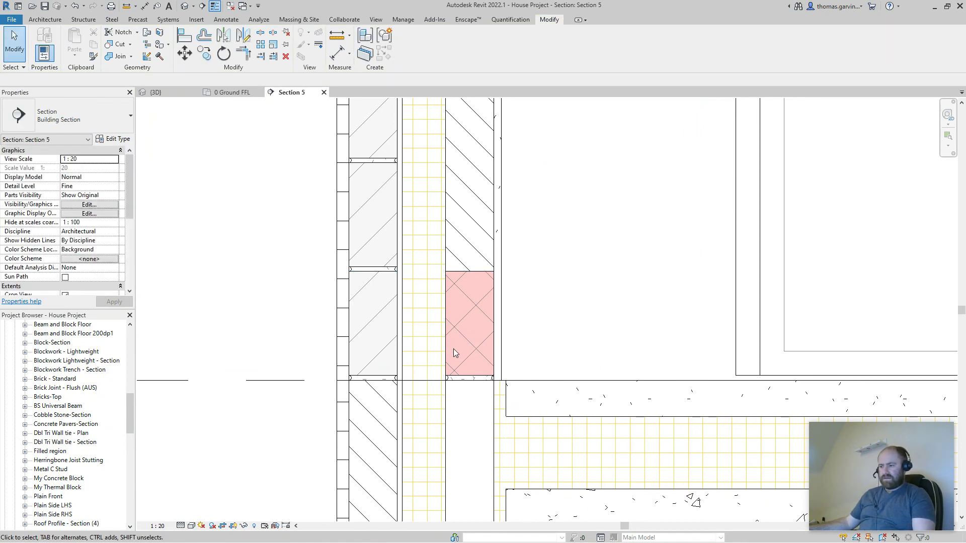
# Move the thermal block down one bay to the floor junction with MV
pyautogui.click(450, 349)
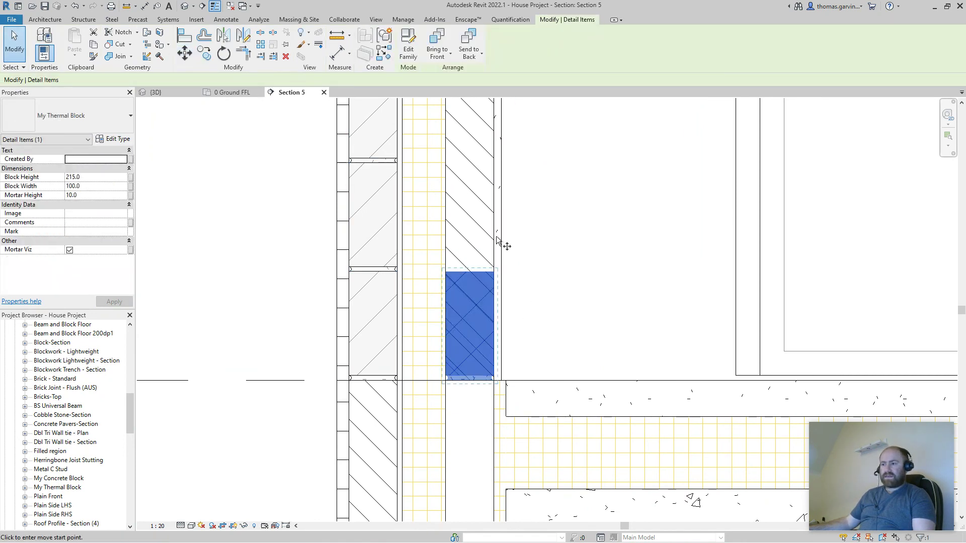
pyautogui.press('m')
pyautogui.press('v')
pyautogui.click(491, 270)
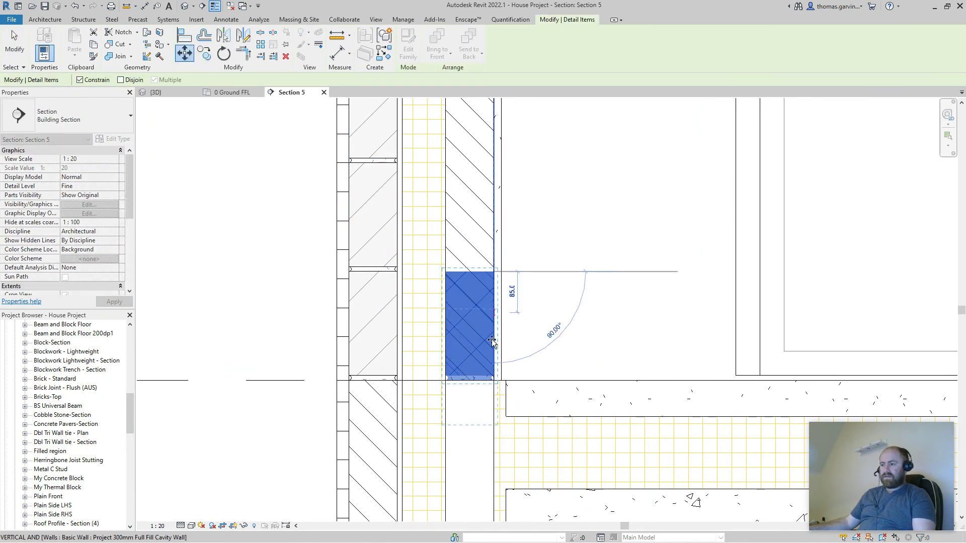
pyautogui.click(493, 384)
pyautogui.scroll(-3, 494, 352)
pyautogui.scroll(2, 494, 285)
pyautogui.press('Escape')
# Check the placed thermal block's type properties at the wall and floor junction
pyautogui.moveTo(494, 285); pyautogui.dragTo(496, 340, button='middle')
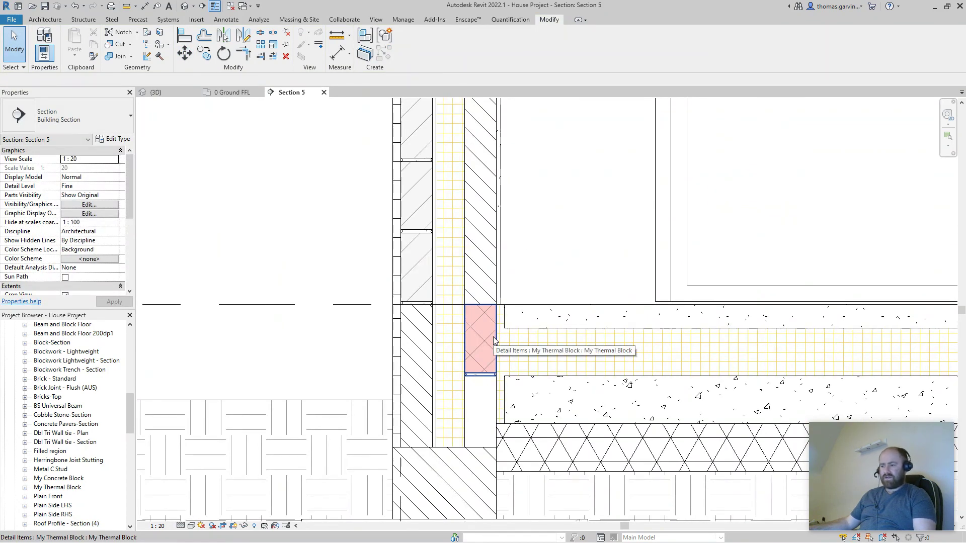
pyautogui.click(490, 334)
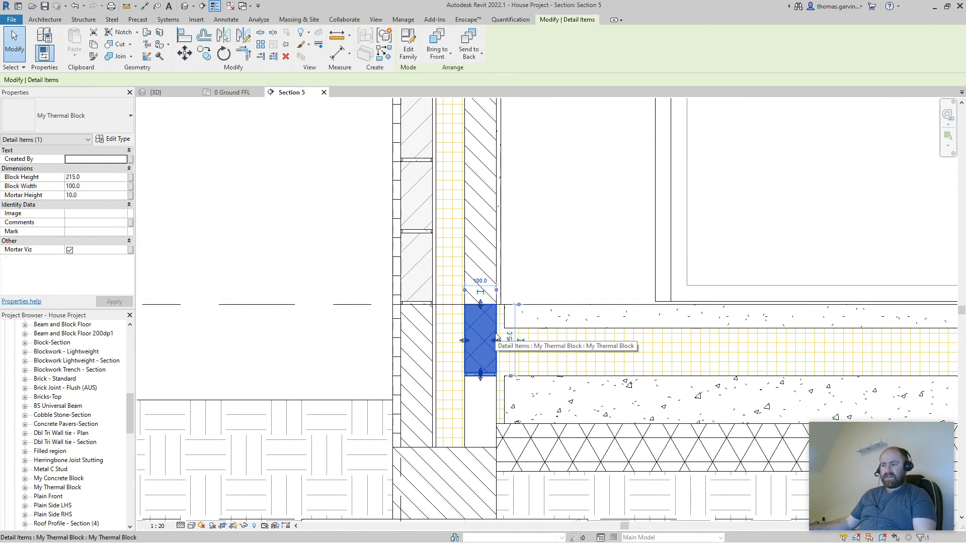
pyautogui.click(114, 138)
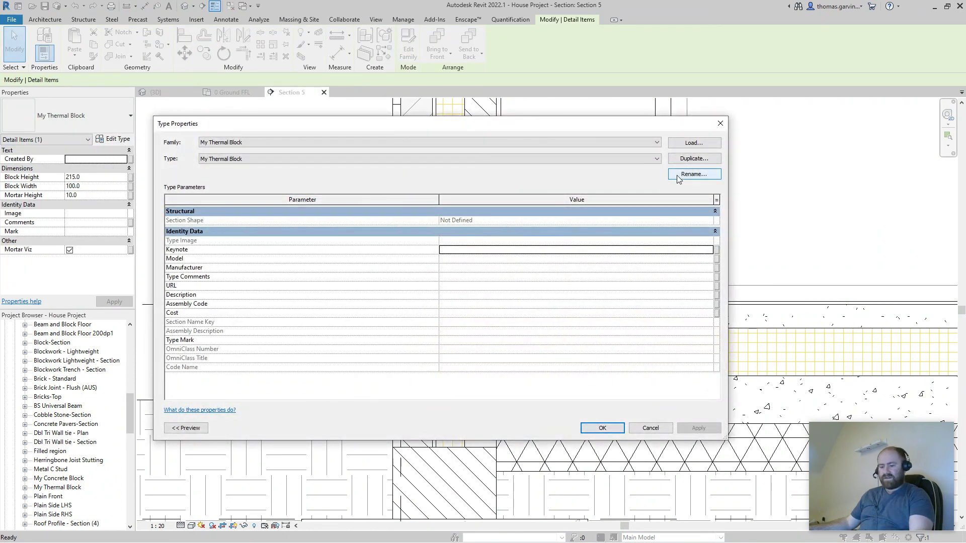
pyautogui.press('Escape')
pyautogui.press('Escape')
pyautogui.scroll(-2, 482, 355)
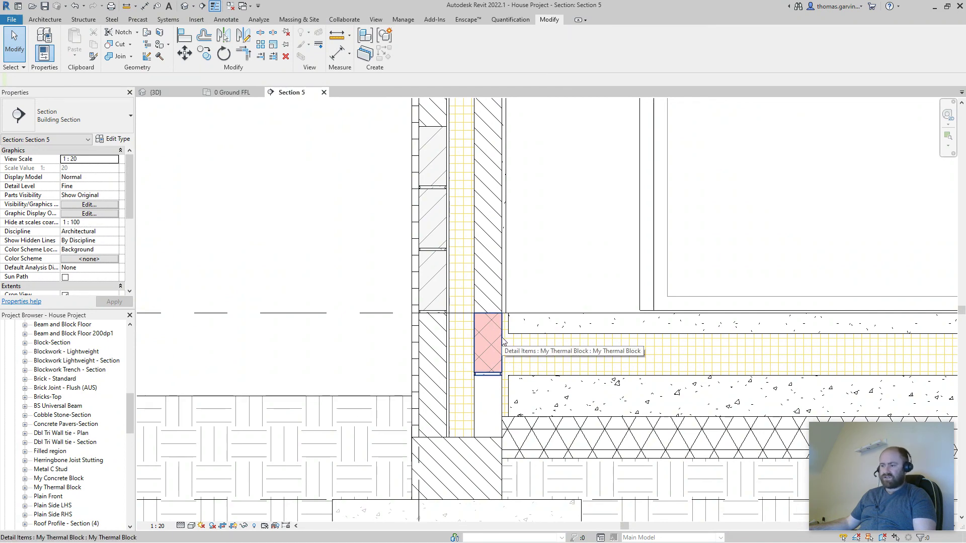
pyautogui.scroll(-3, 498, 337)
pyautogui.moveTo(502, 342); pyautogui.dragTo(459, 397, button='middle')
pyautogui.scroll(-1, 459, 397)
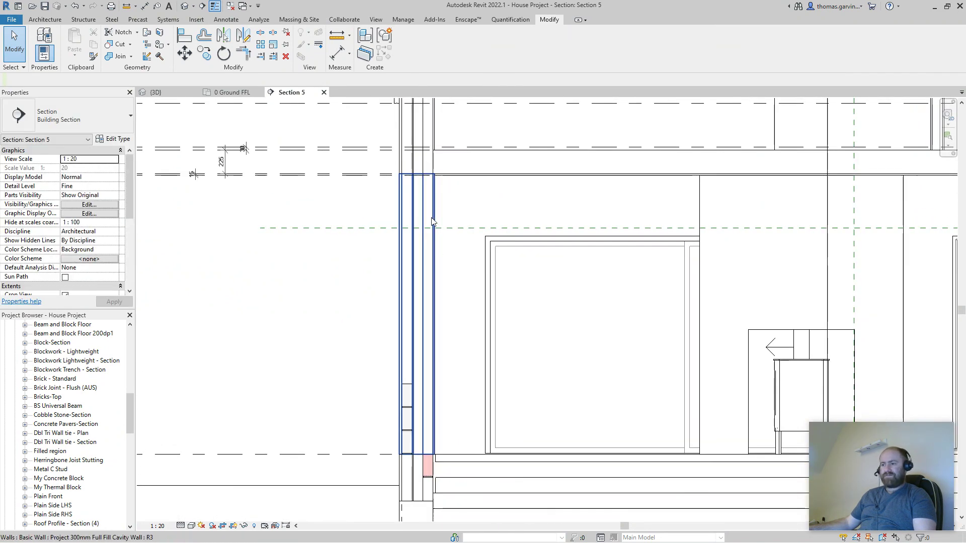
pyautogui.moveTo(427, 161); pyautogui.dragTo(427, 362, button='middle')
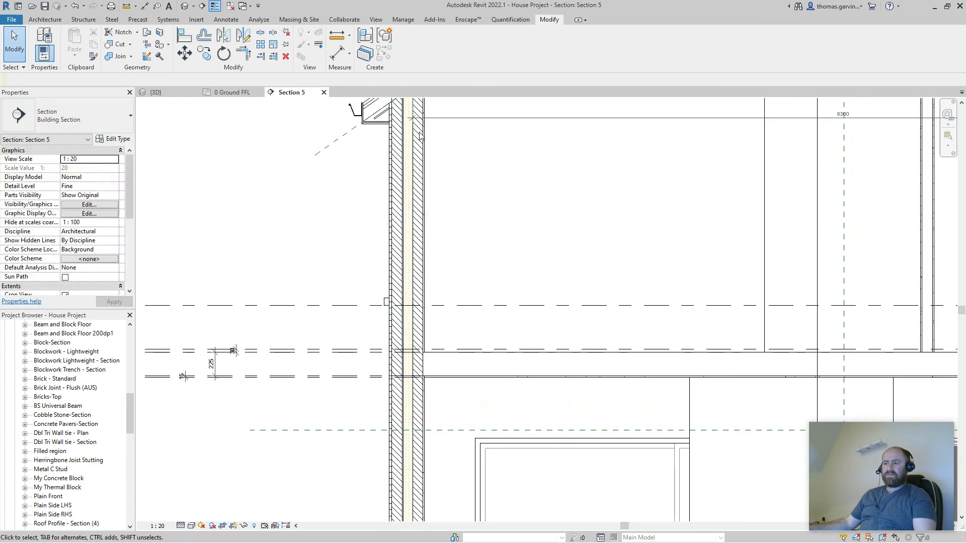
pyautogui.scroll(-1, 426, 378)
pyautogui.scroll(5, 427, 377)
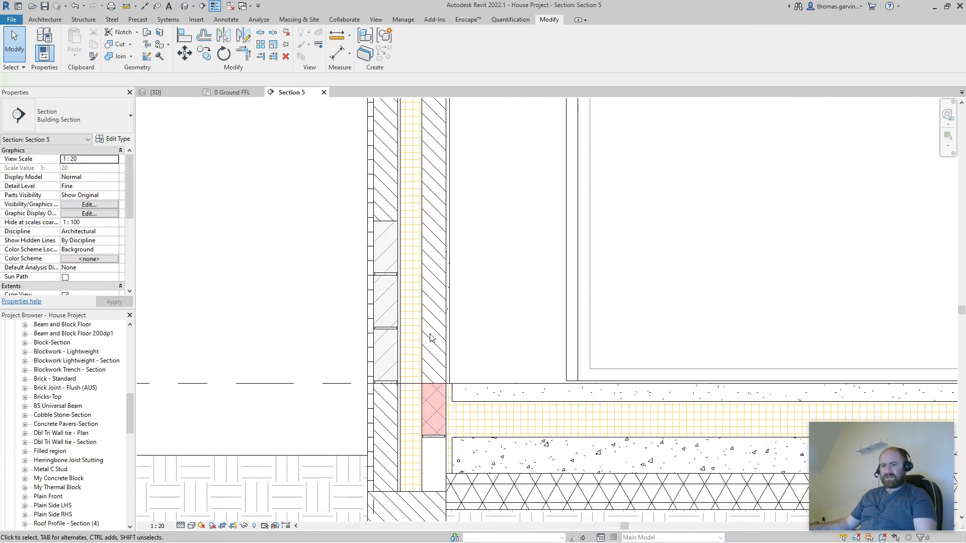
pyautogui.scroll(-1, 460, 442)
pyautogui.scroll(1, 429, 406)
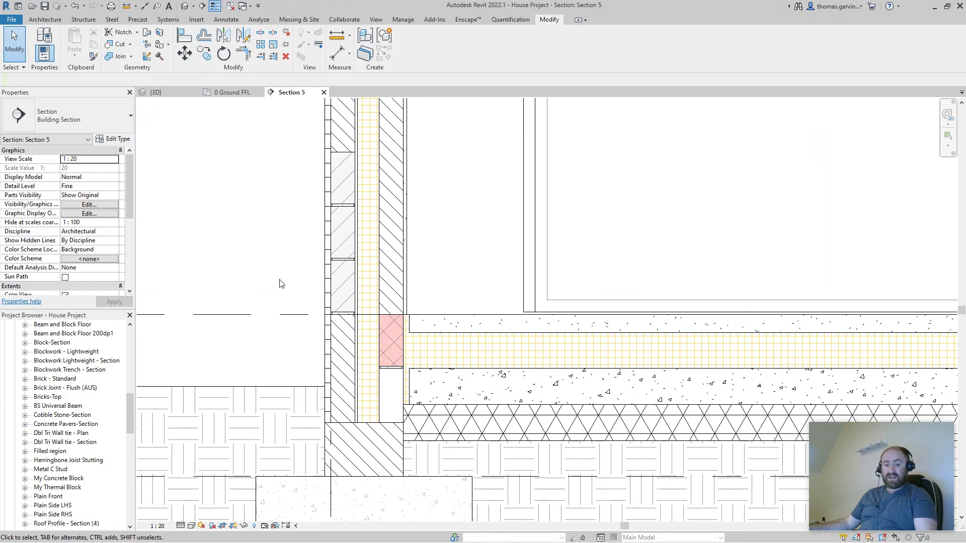
pyautogui.moveTo(281, 284); pyautogui.dragTo(471, 303, button='middle')
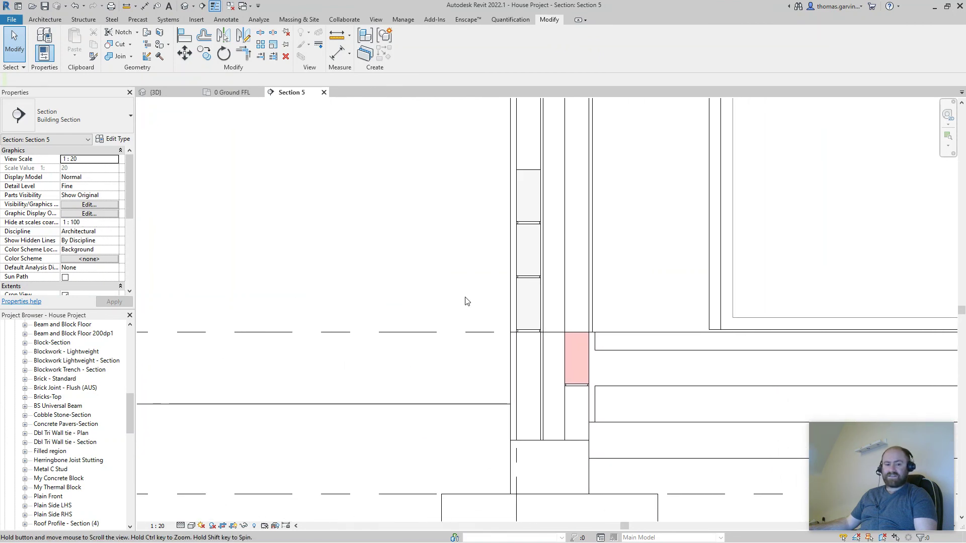